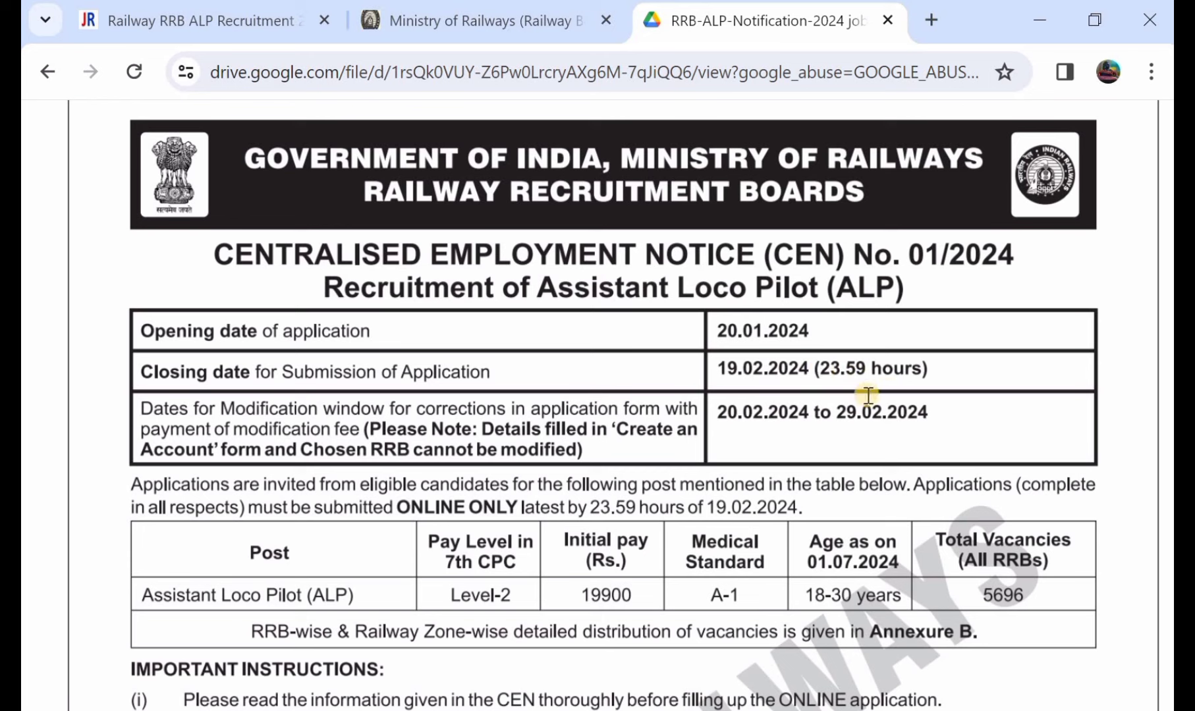
Review the ALP notification's application dates, post details and the Annexure A minimum educational qualifications.
scroll(698, 399, "down", 2)
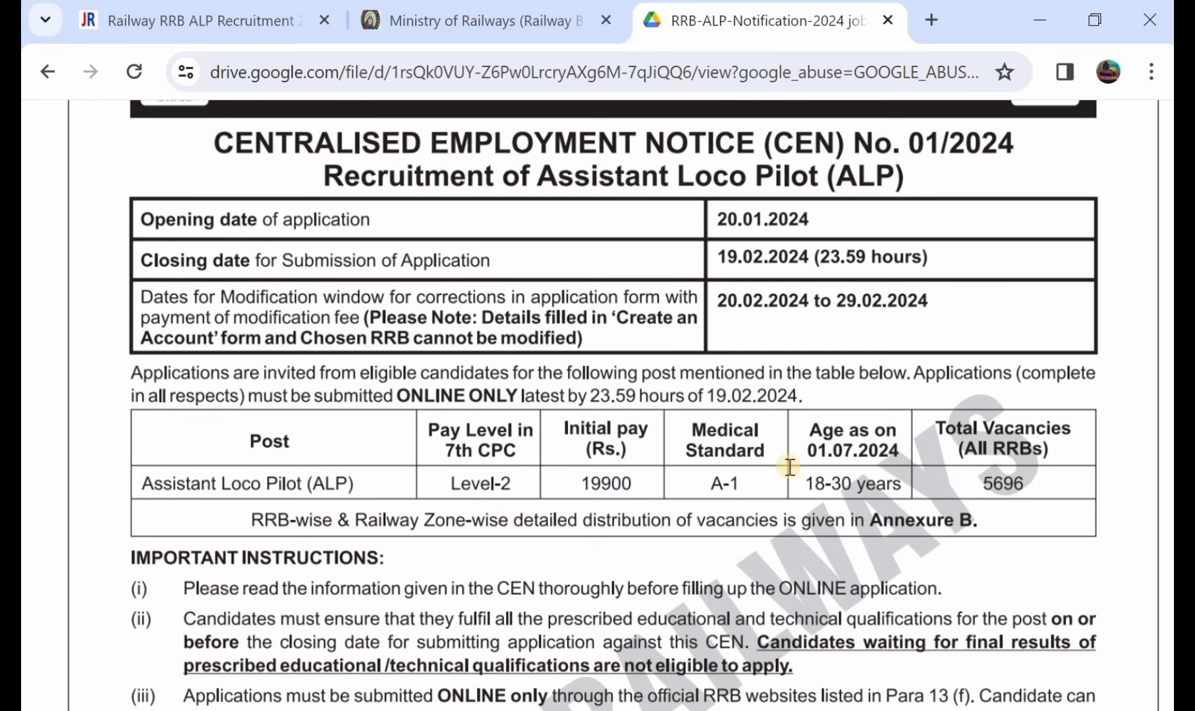
scroll(872, 568, "down", 1)
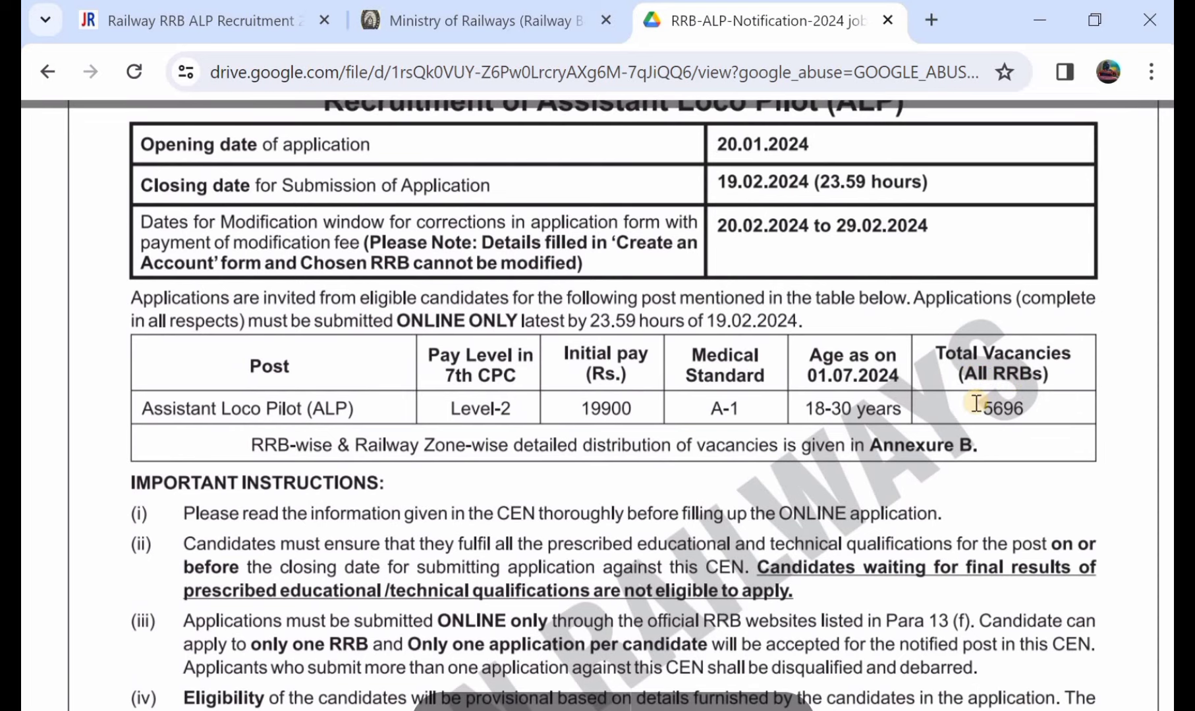
scroll(990, 408, "down", 10)
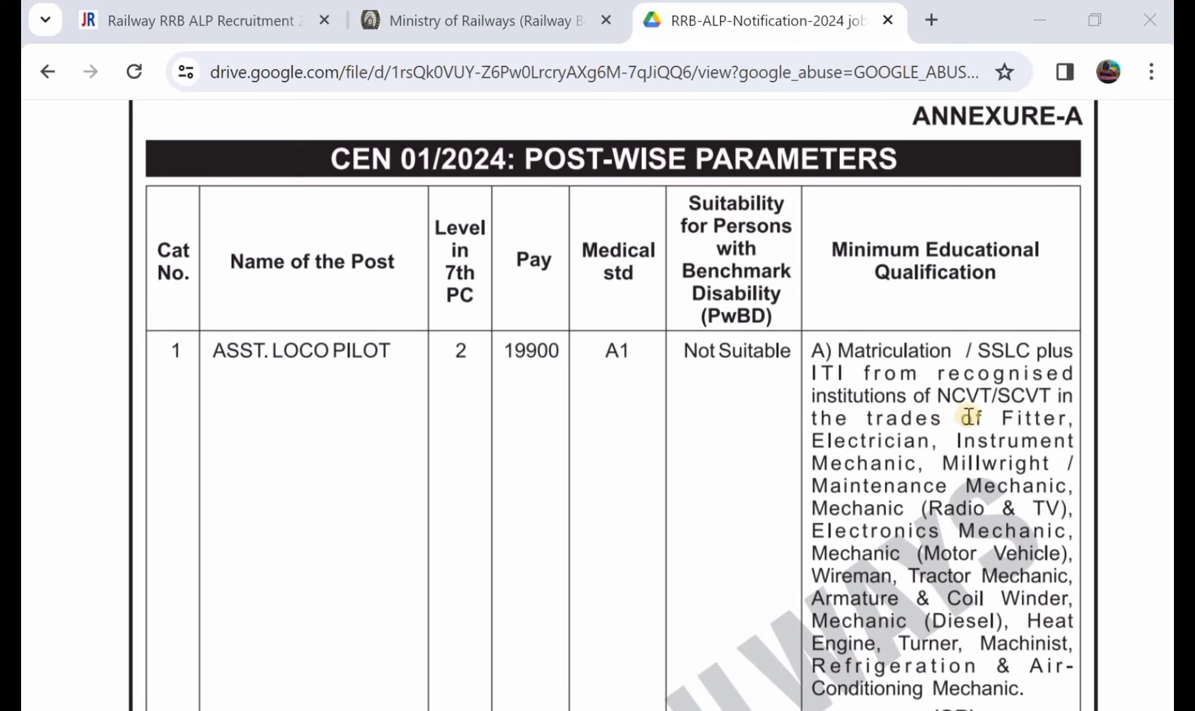
scroll(980, 420, "down", 8)
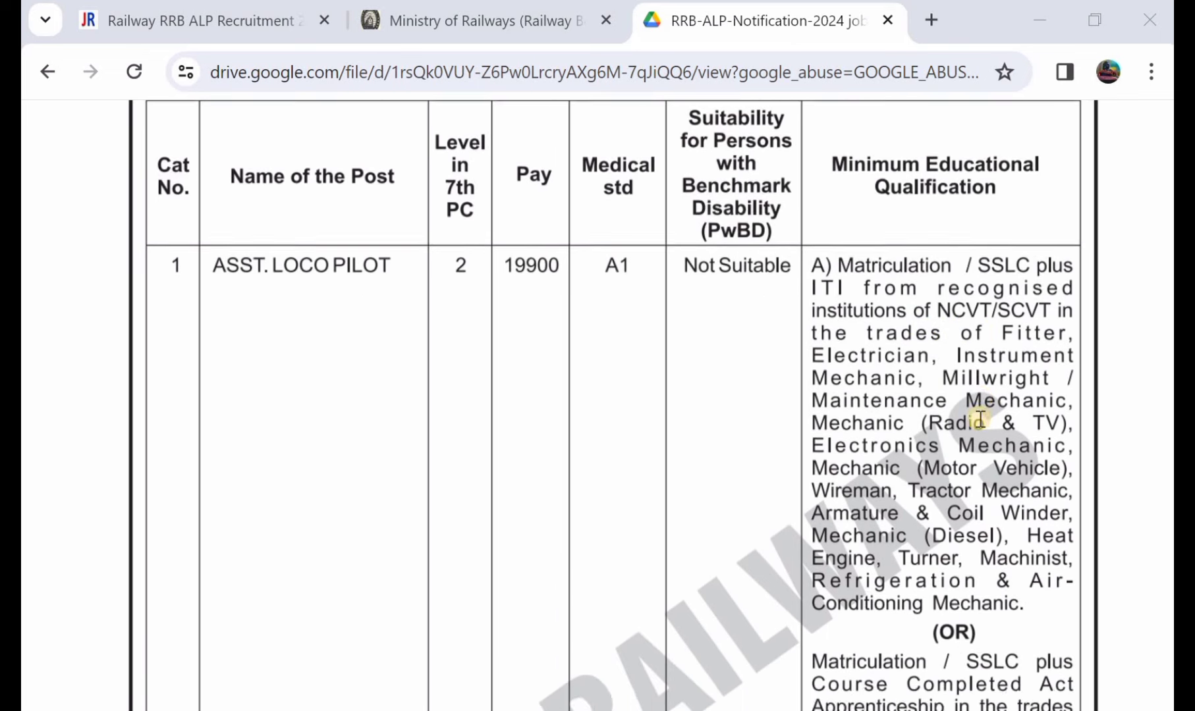
scroll(980, 419, "down", 1)
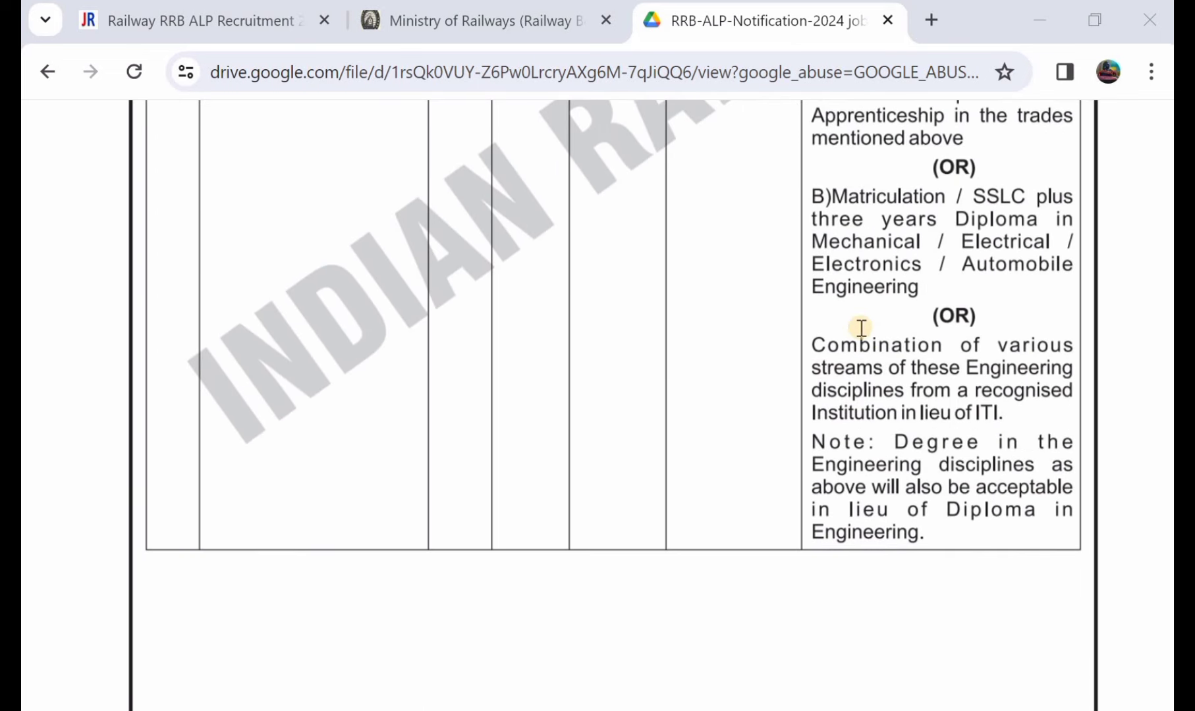
scroll(856, 325, "down", 2)
scroll(856, 325, "down", 7)
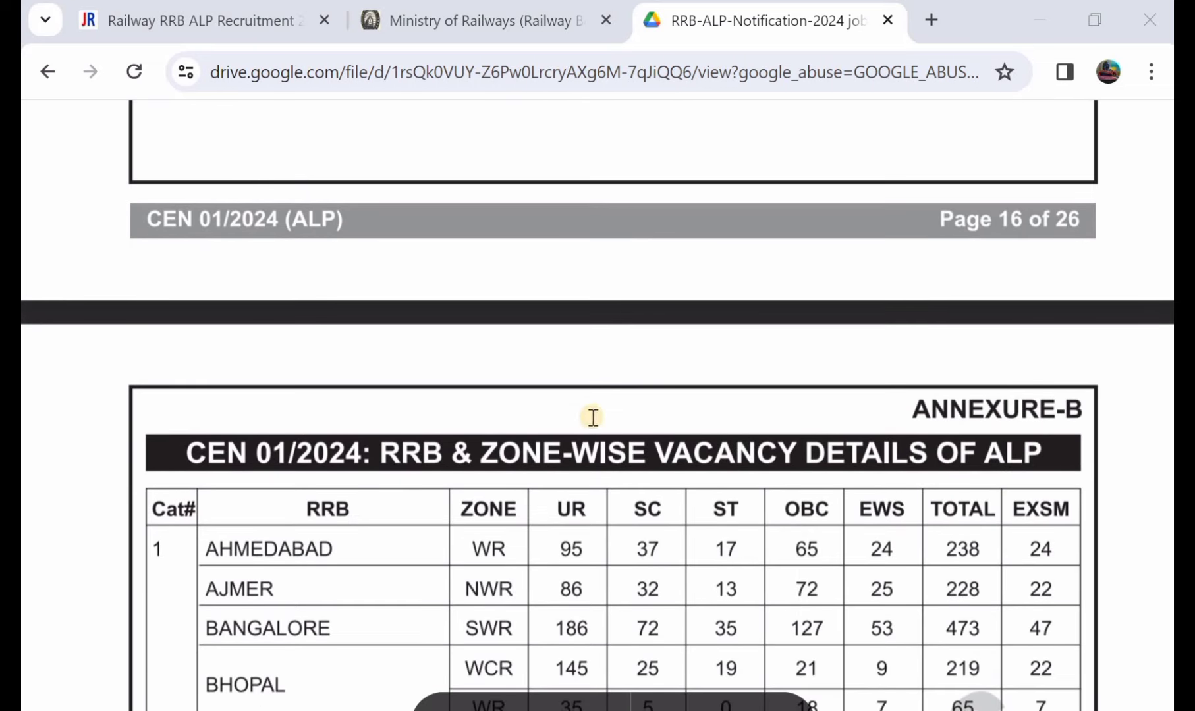
Examine the RRB and zone-wise vacancy table in Annexure B of the notification.
scroll(619, 479, "down", 1)
scroll(619, 479, "down", 3)
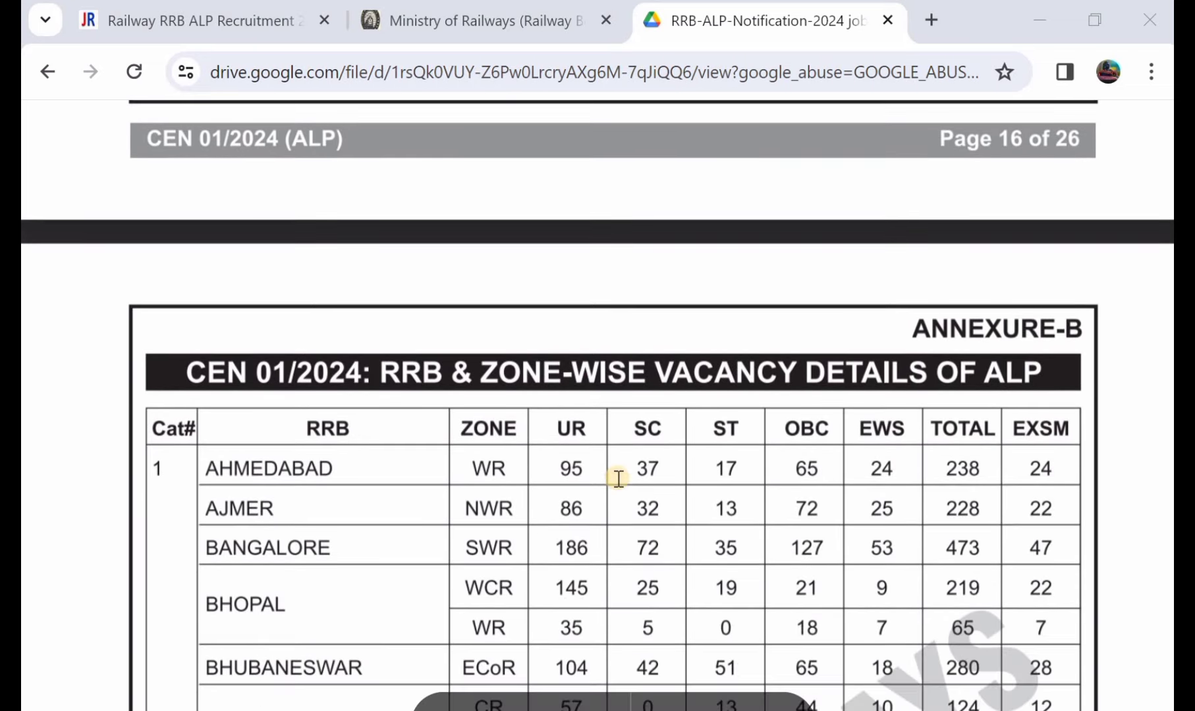
scroll(618, 479, "down", 5)
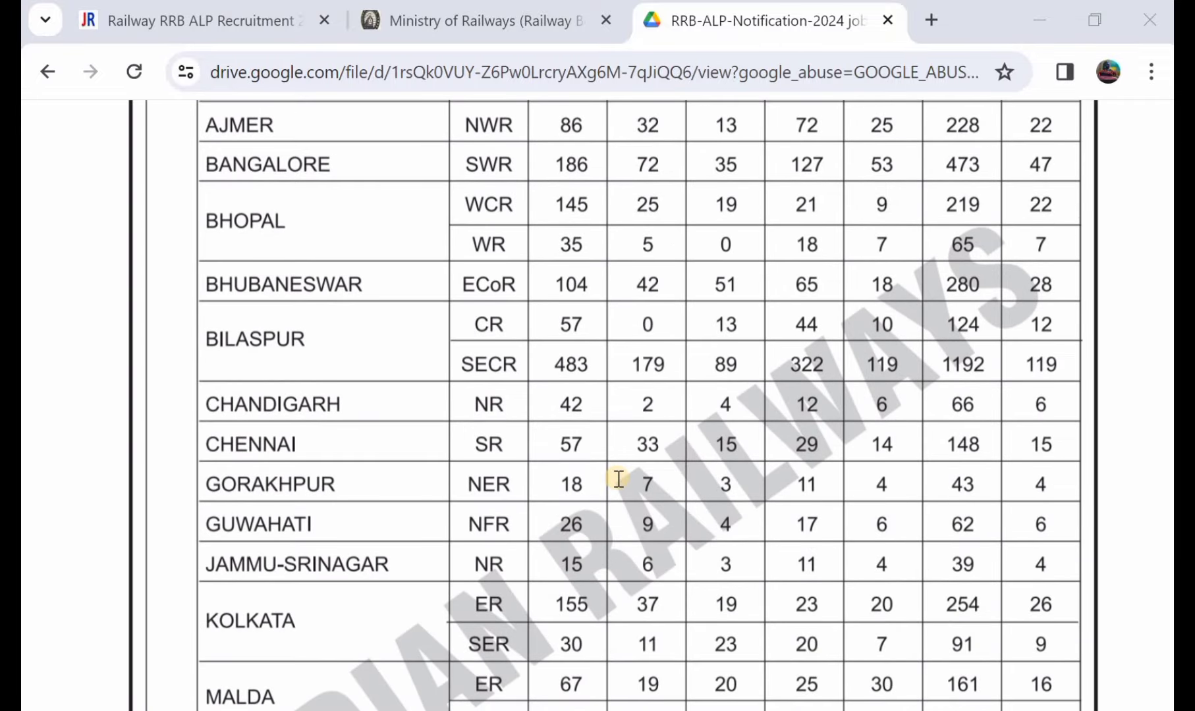
scroll(618, 479, "up", 5)
scroll(618, 479, "down", 15)
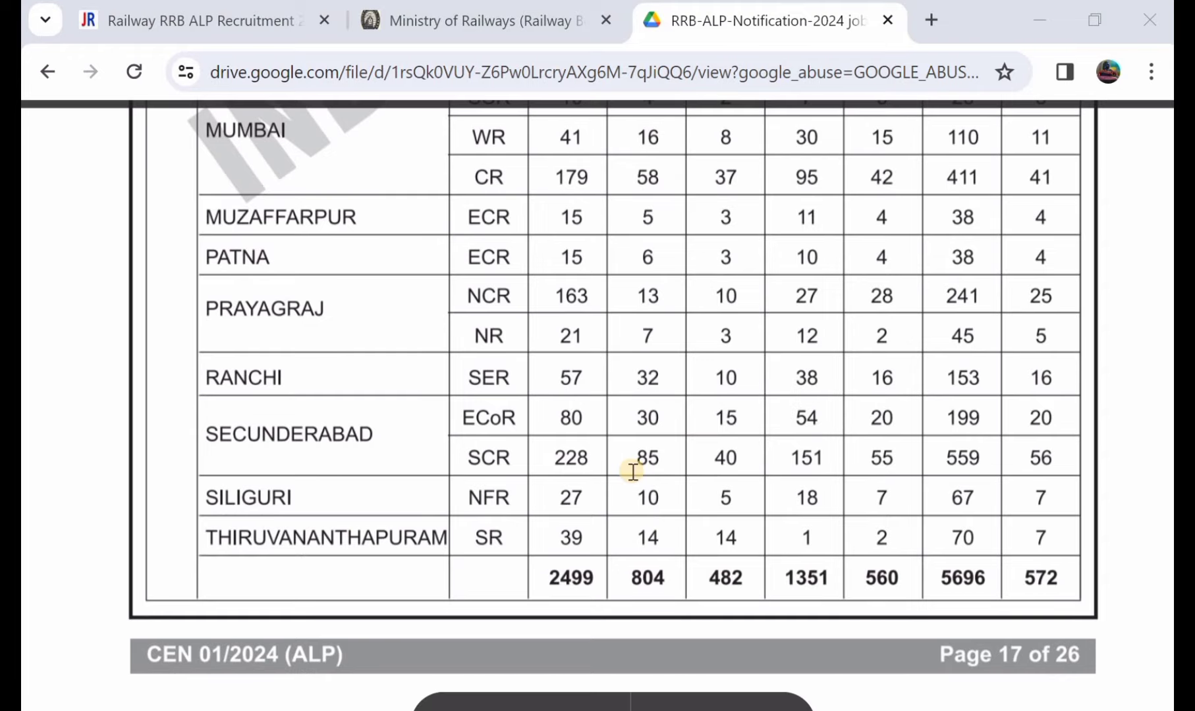
scroll(632, 471, "down", 2)
scroll(632, 471, "up", 7)
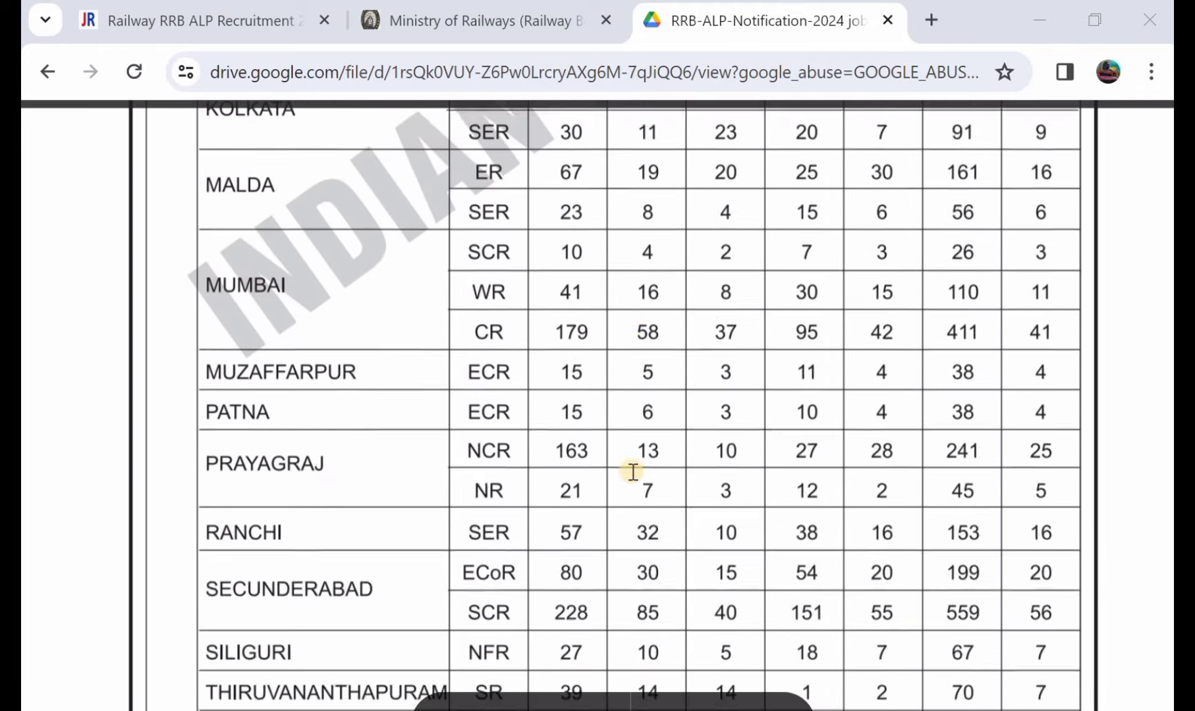
scroll(633, 471, "down", 8)
scroll(633, 471, "up", 16)
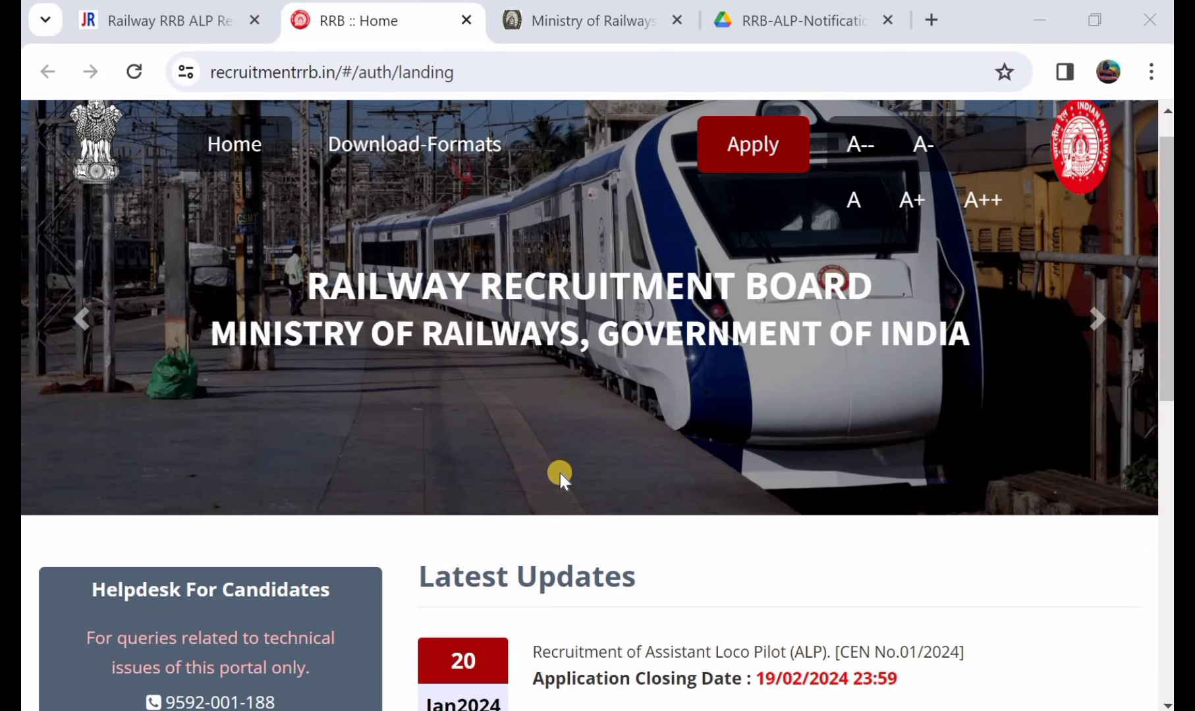
Check the ALP recruitment entry on the RRB home page and start creating a new applicant account.
scroll(555, 443, "down", 1)
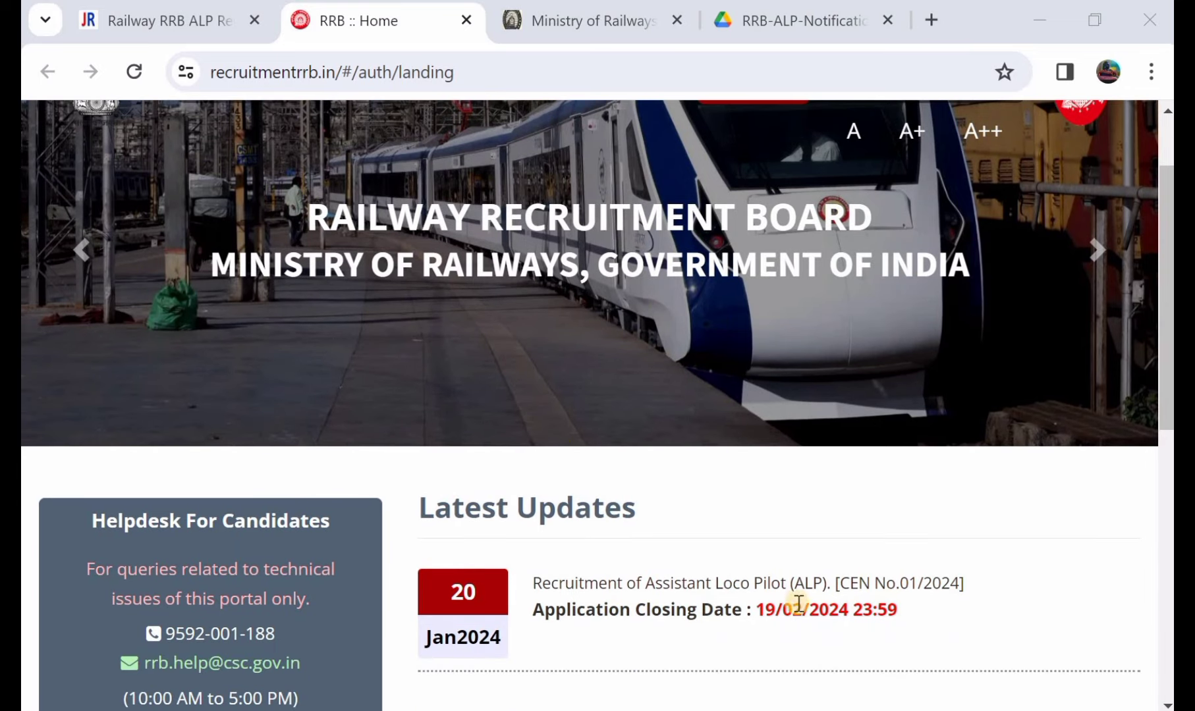
scroll(638, 469, "up", 2)
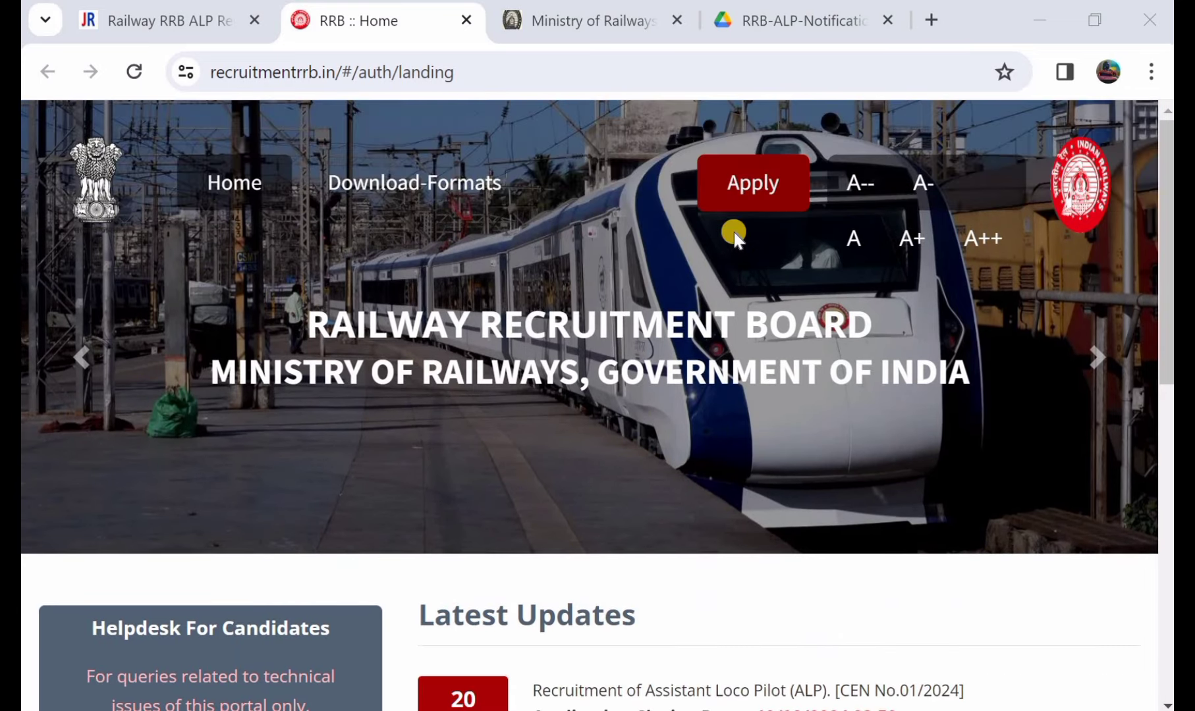
left_click(741, 200)
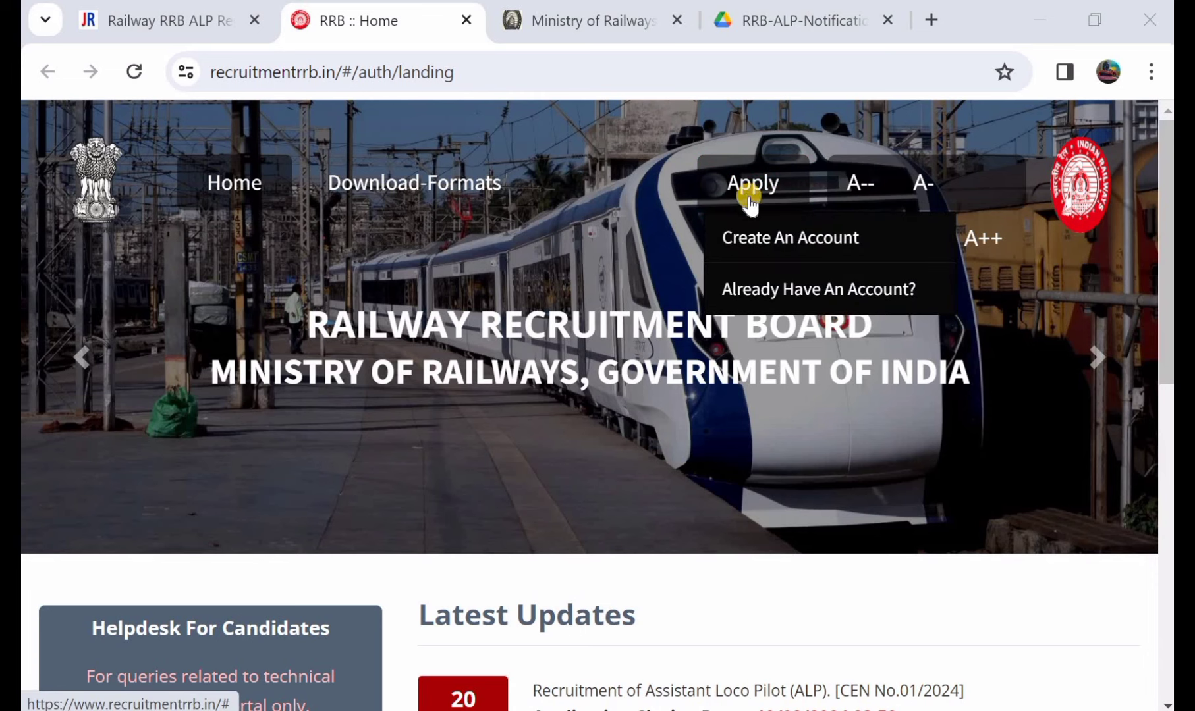
left_click(790, 240)
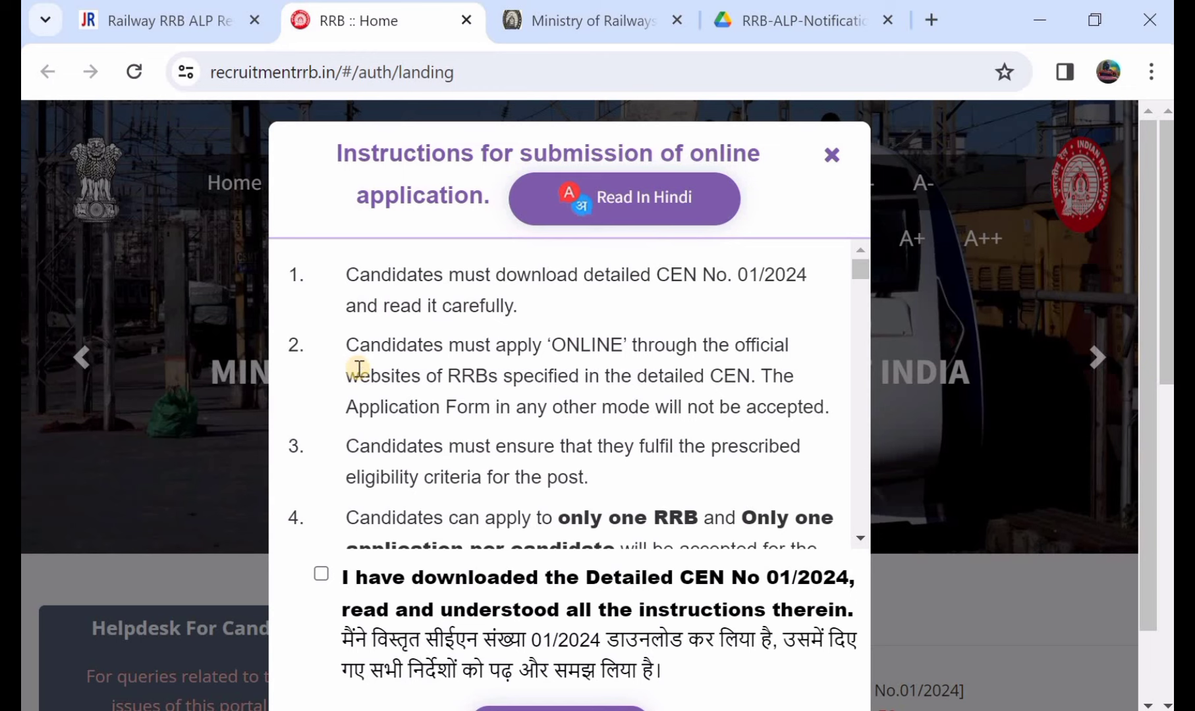
Accept the declaration of having read CEN No 01/2024, skim the application instructions and proceed to the account form.
left_click(321, 575)
scroll(485, 532, "down", 10)
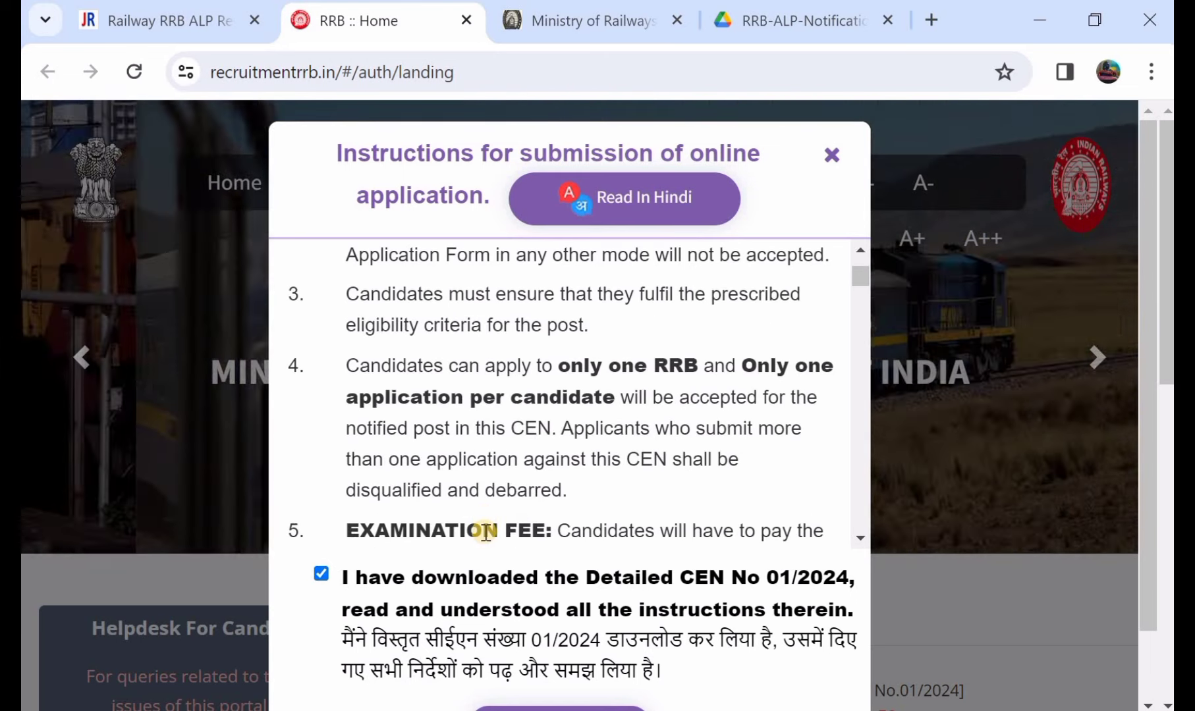
scroll(472, 583, "down", 4)
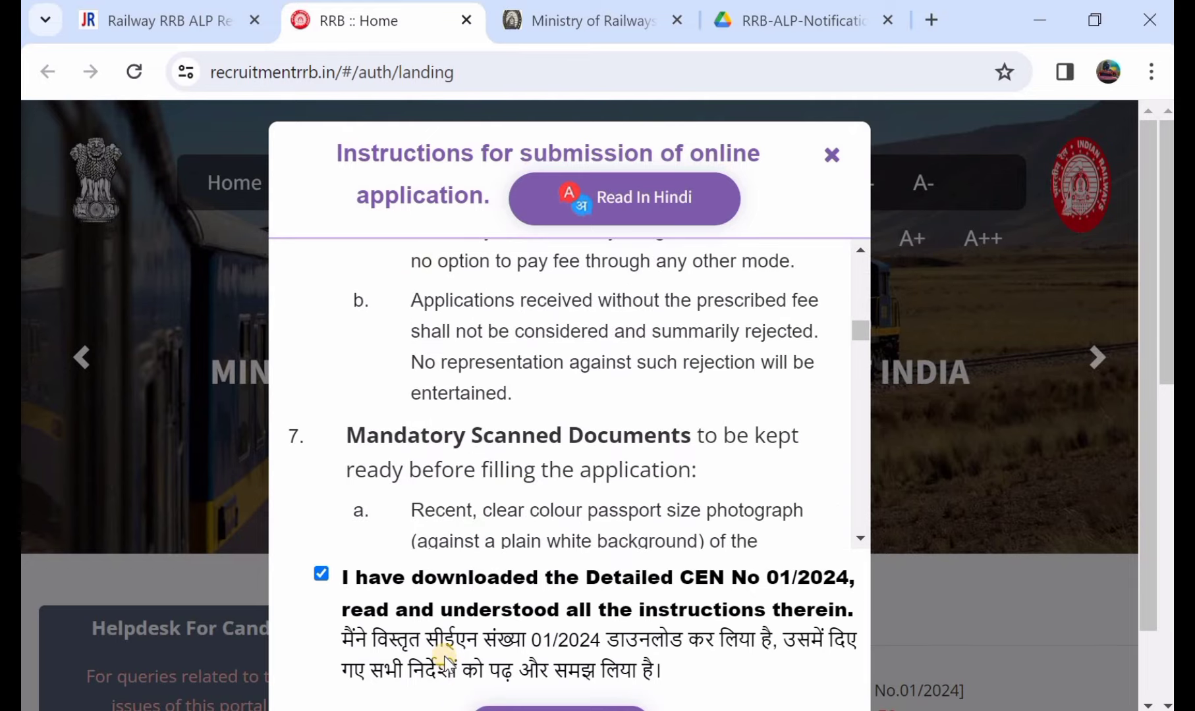
scroll(446, 661, "down", 1)
left_click(498, 662)
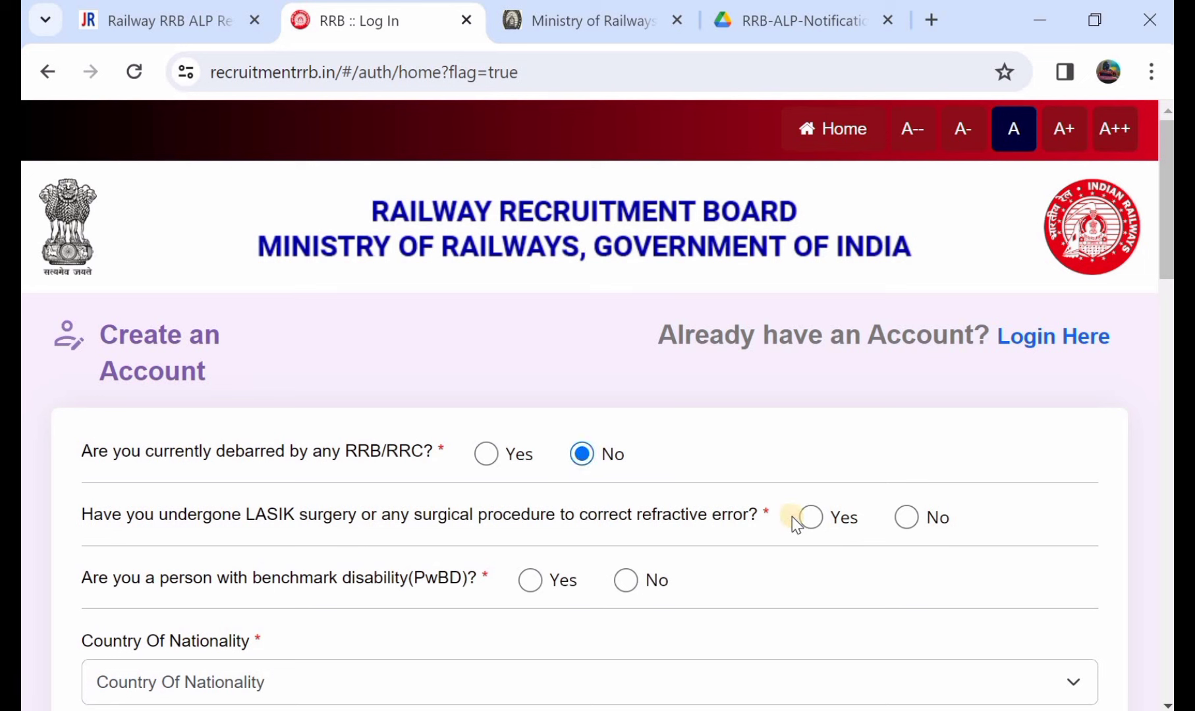
Answer No to the LASIK surgery and benchmark disability questions, and set the country of nationality to India.
left_click(905, 518)
scroll(659, 486, "down", 1)
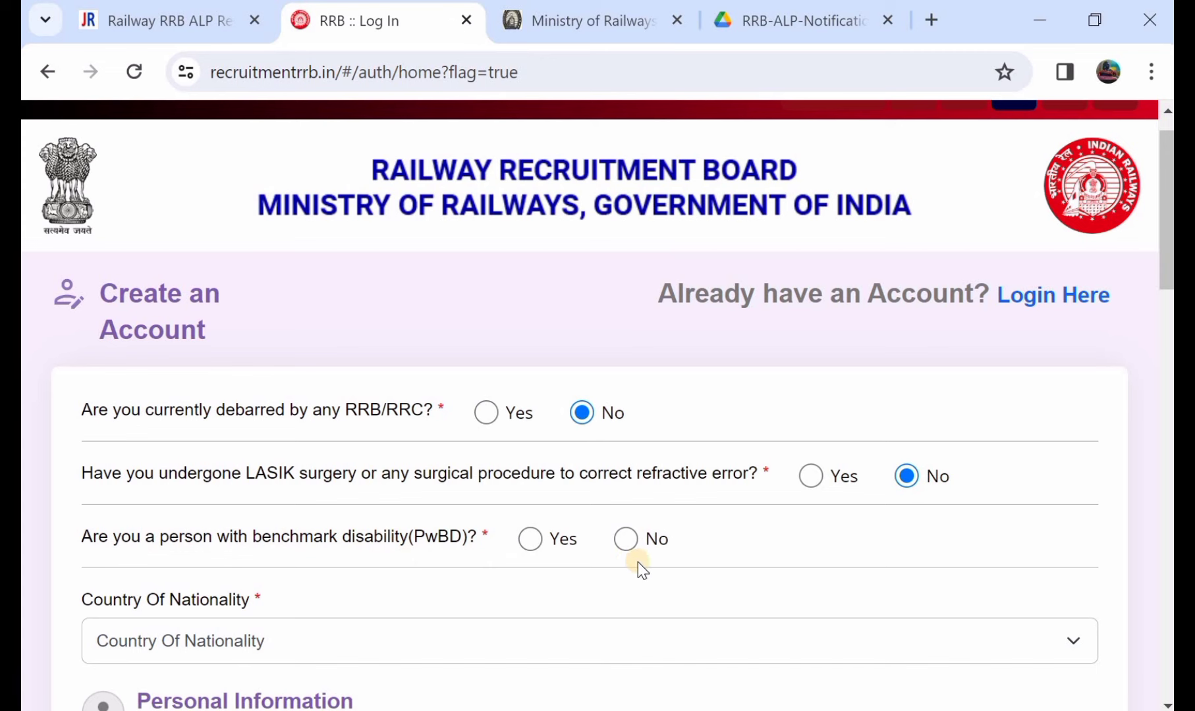
left_click(628, 544)
scroll(429, 510, "down", 1)
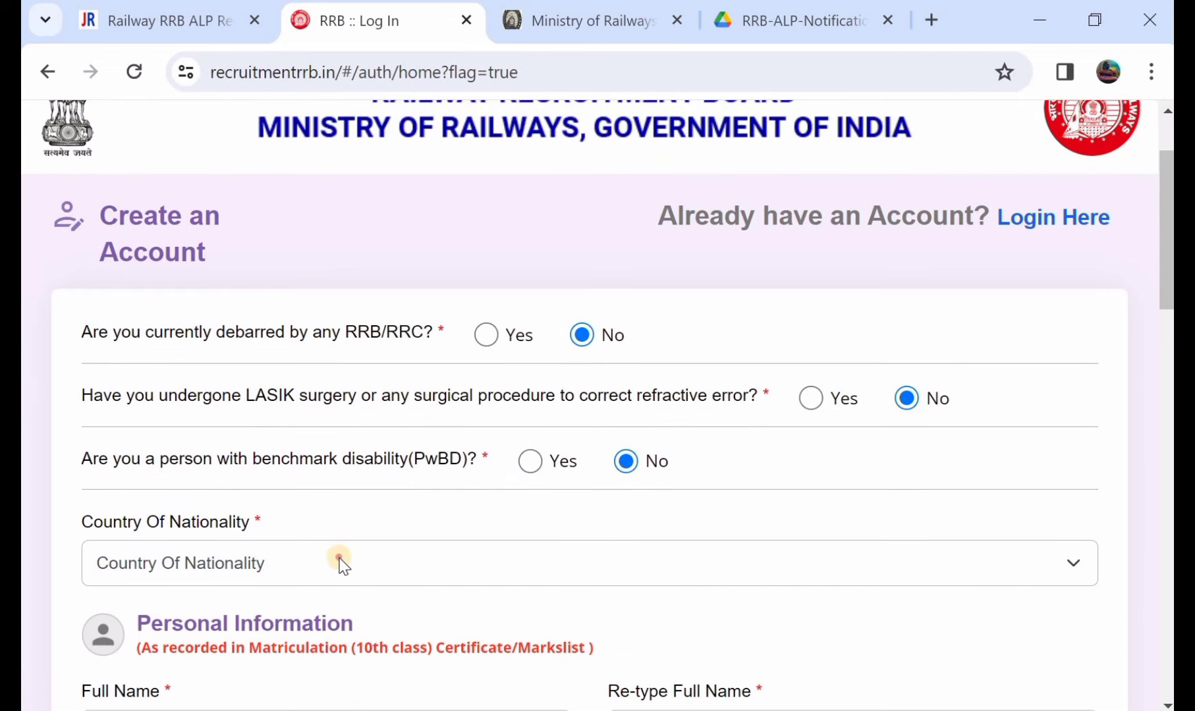
left_click(339, 562)
left_click(251, 620)
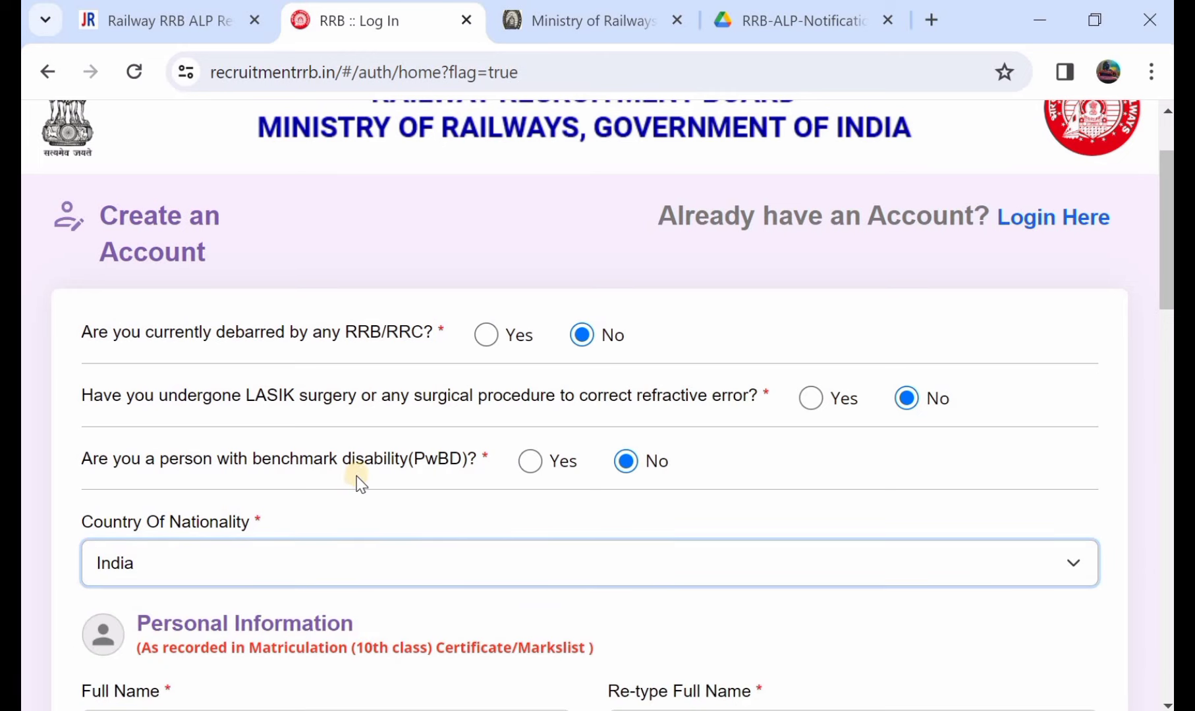
Enter the applicant's full name in both name fields and answer No to having changed the name.
scroll(361, 483, "down", 3)
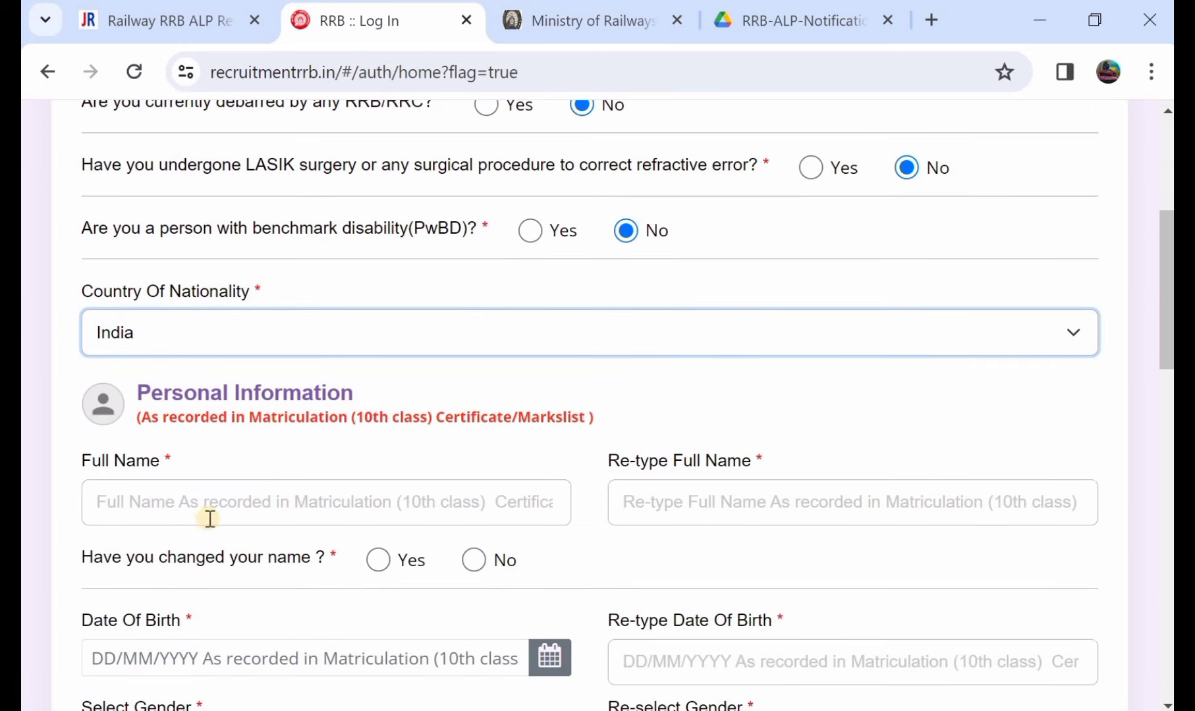
left_click(257, 501)
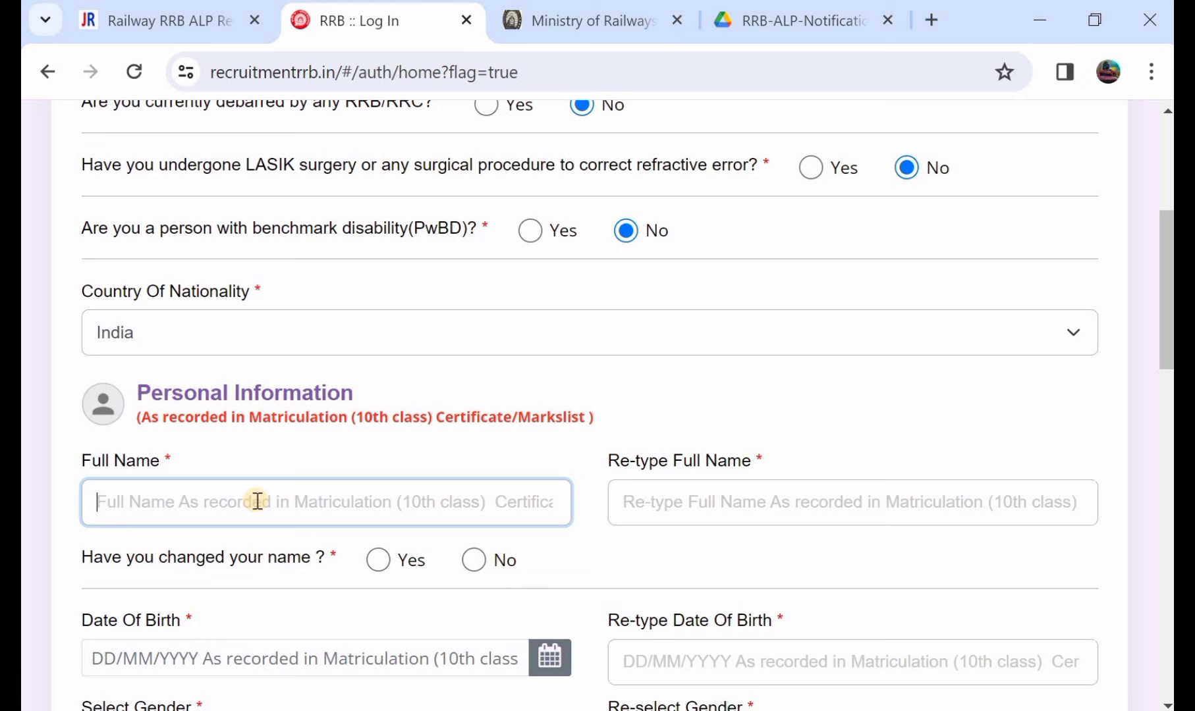
type("RAJU")
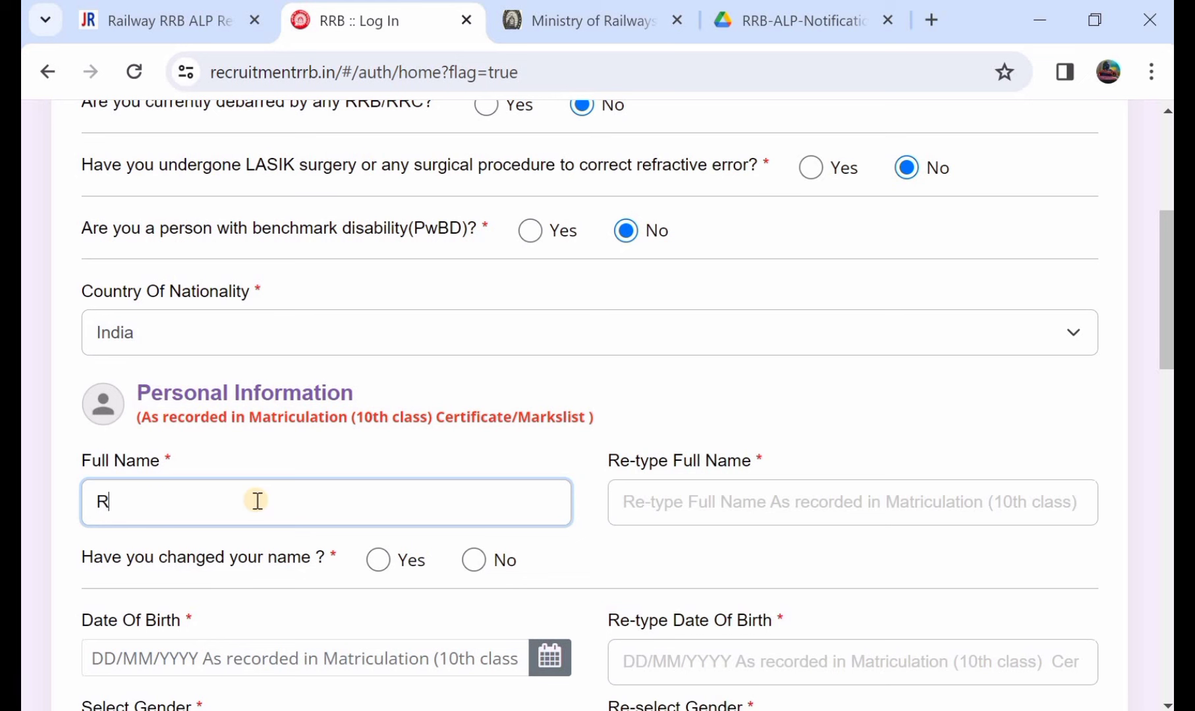
left_click(649, 508)
type("RAJU")
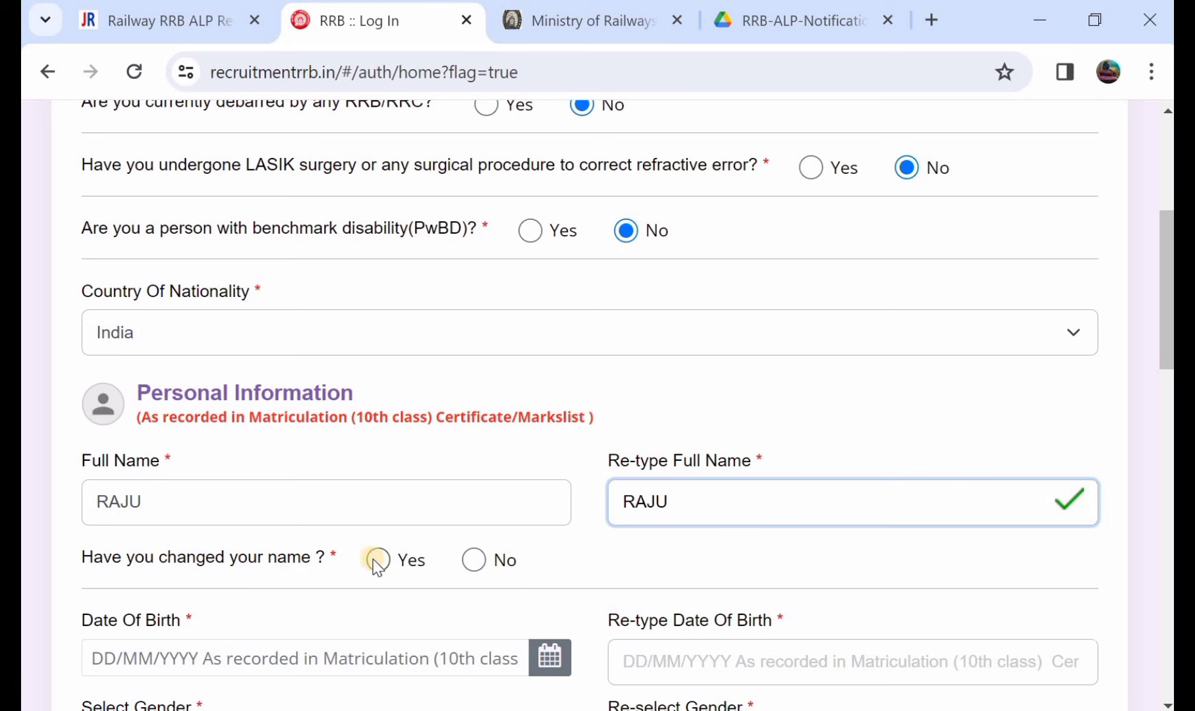
left_click(475, 564)
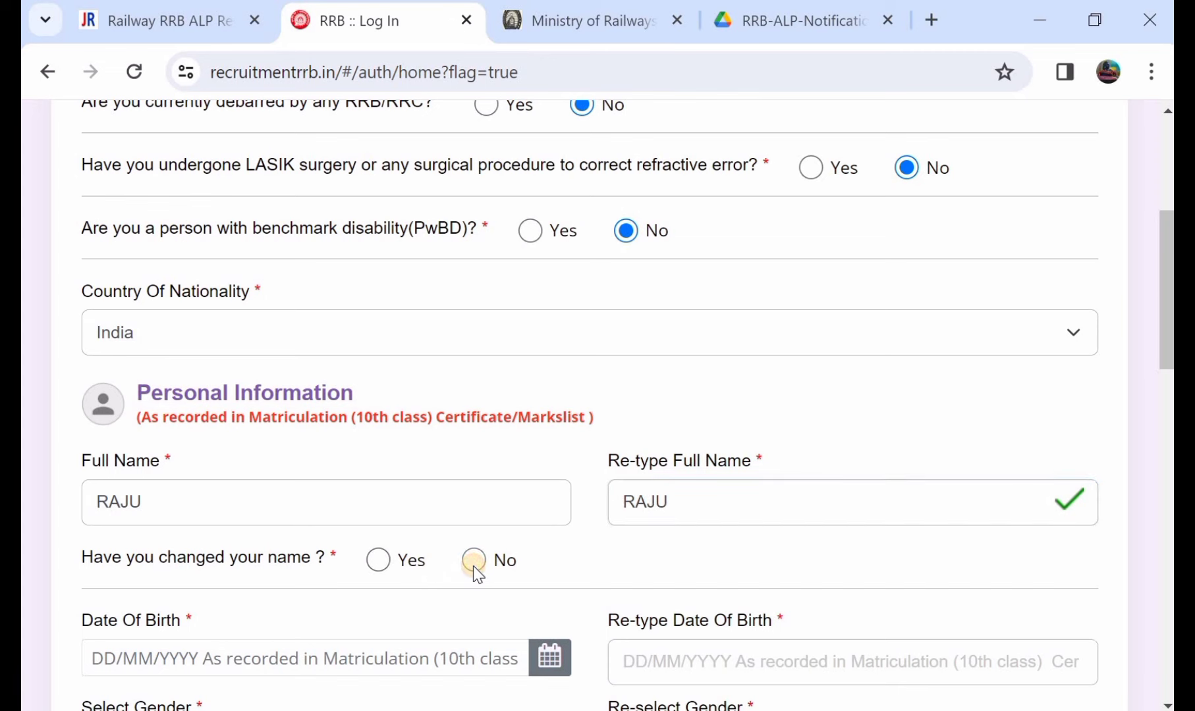
Set the applicant's gender to Male in both the gender and re-select gender fields.
scroll(475, 567, "down", 1)
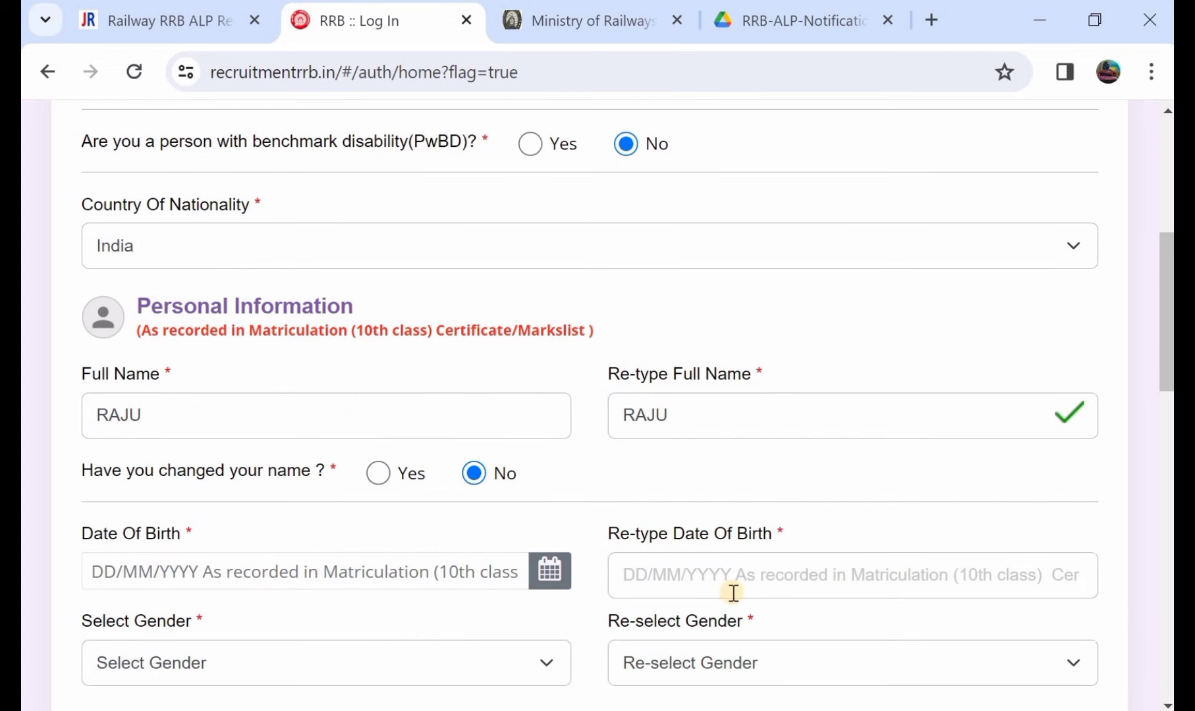
scroll(747, 585, "down", 1)
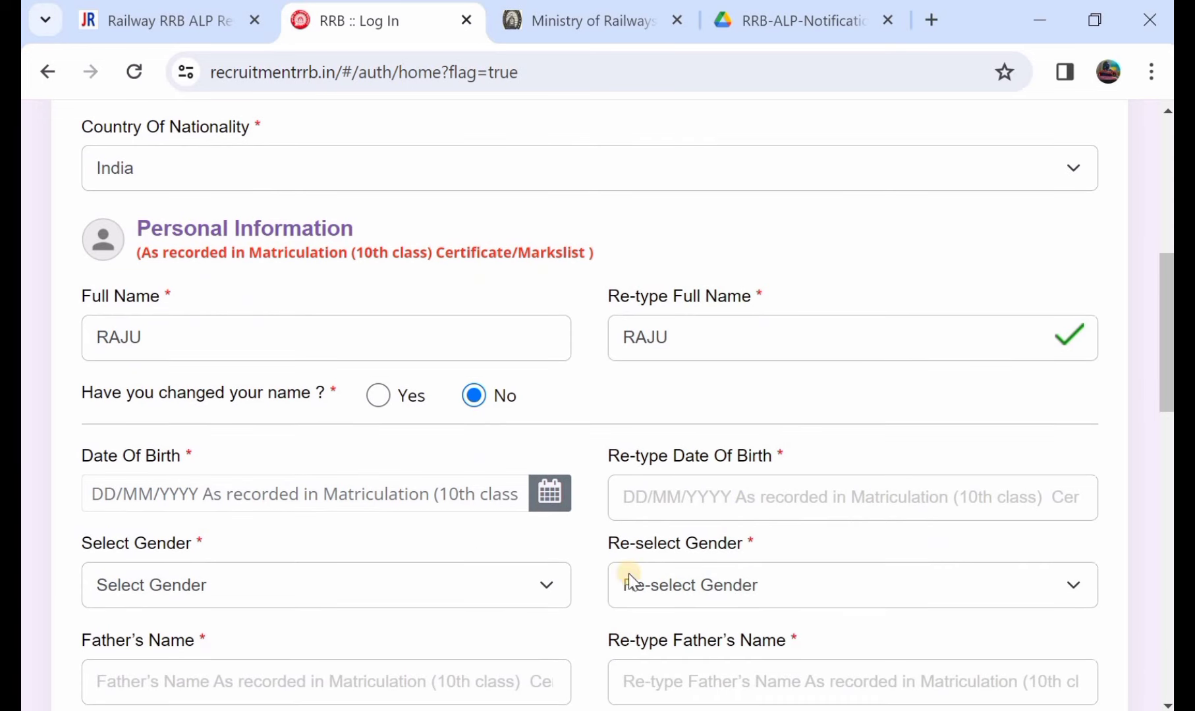
left_click(360, 590)
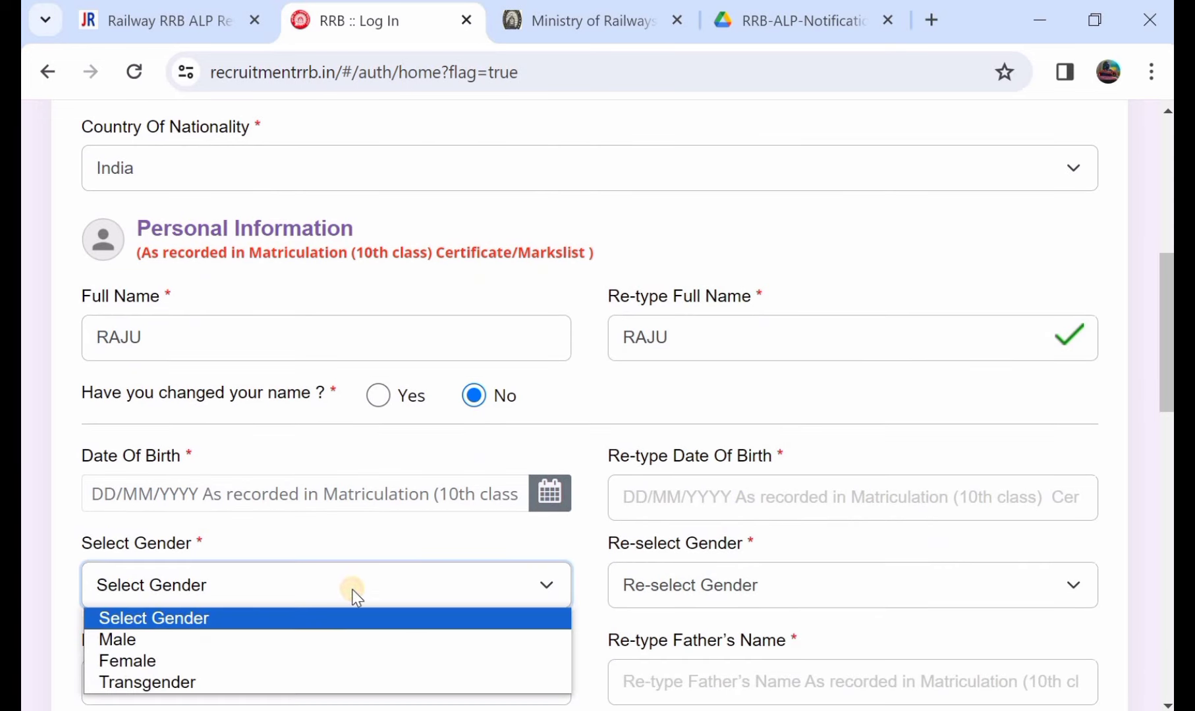
left_click(275, 641)
scroll(689, 479, "down", 1)
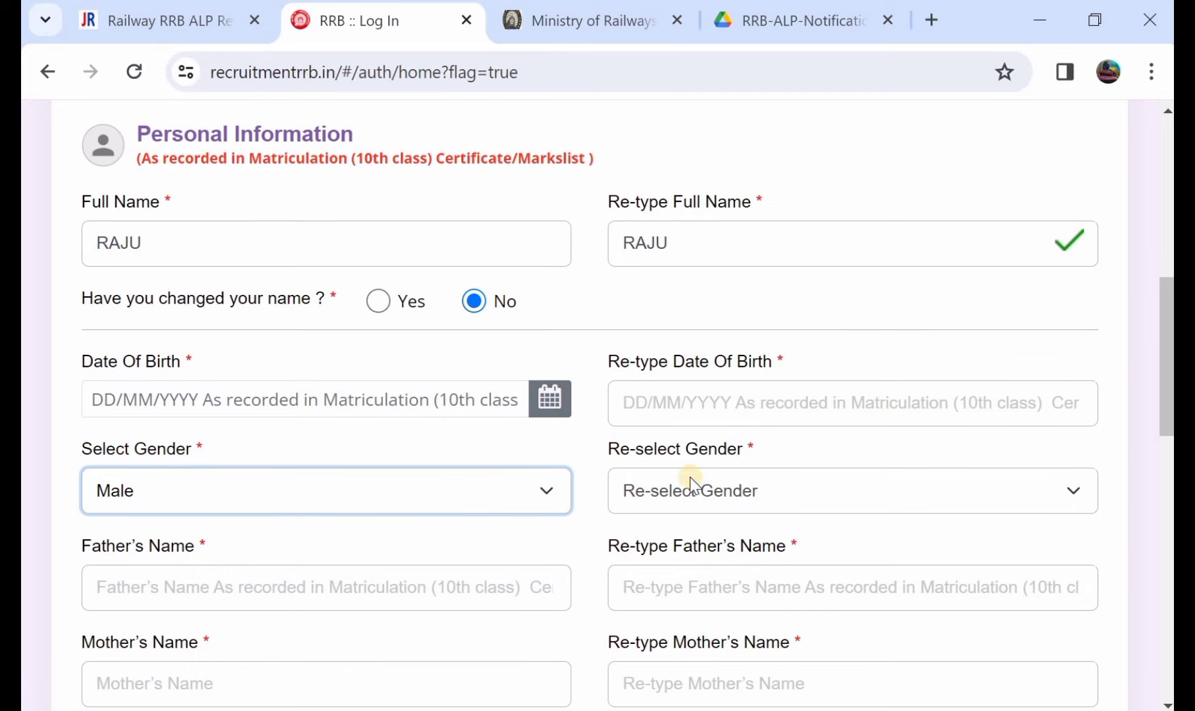
left_click(753, 491)
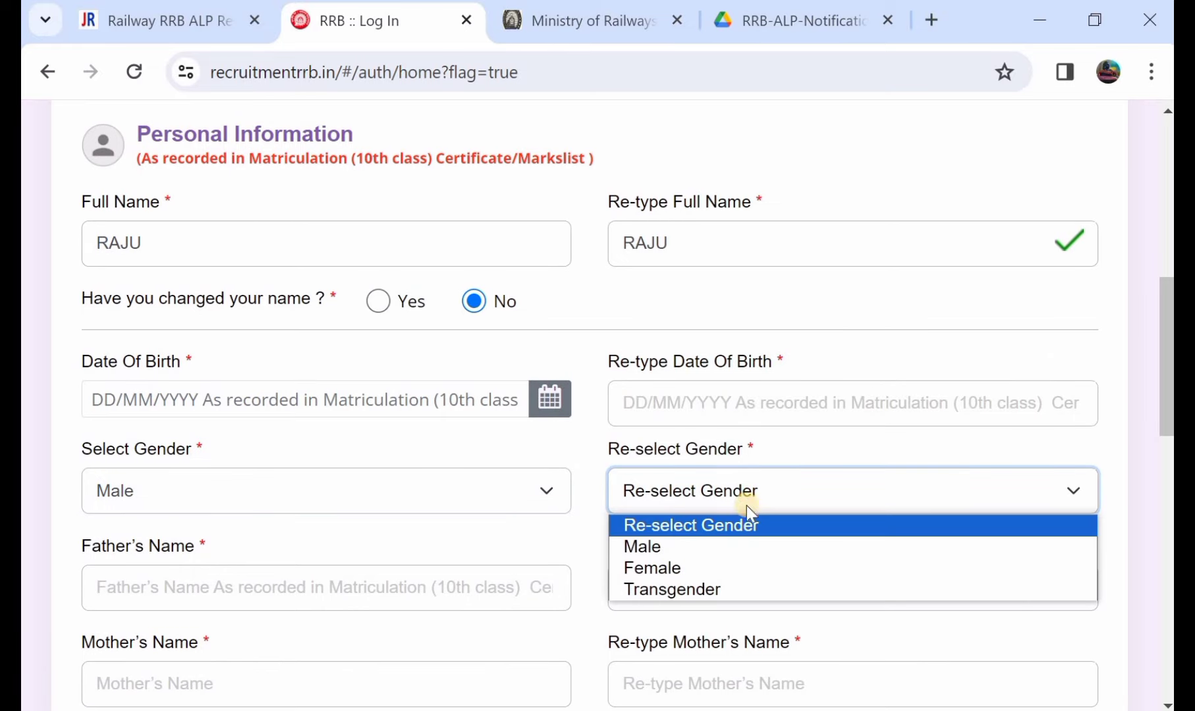
left_click(747, 547)
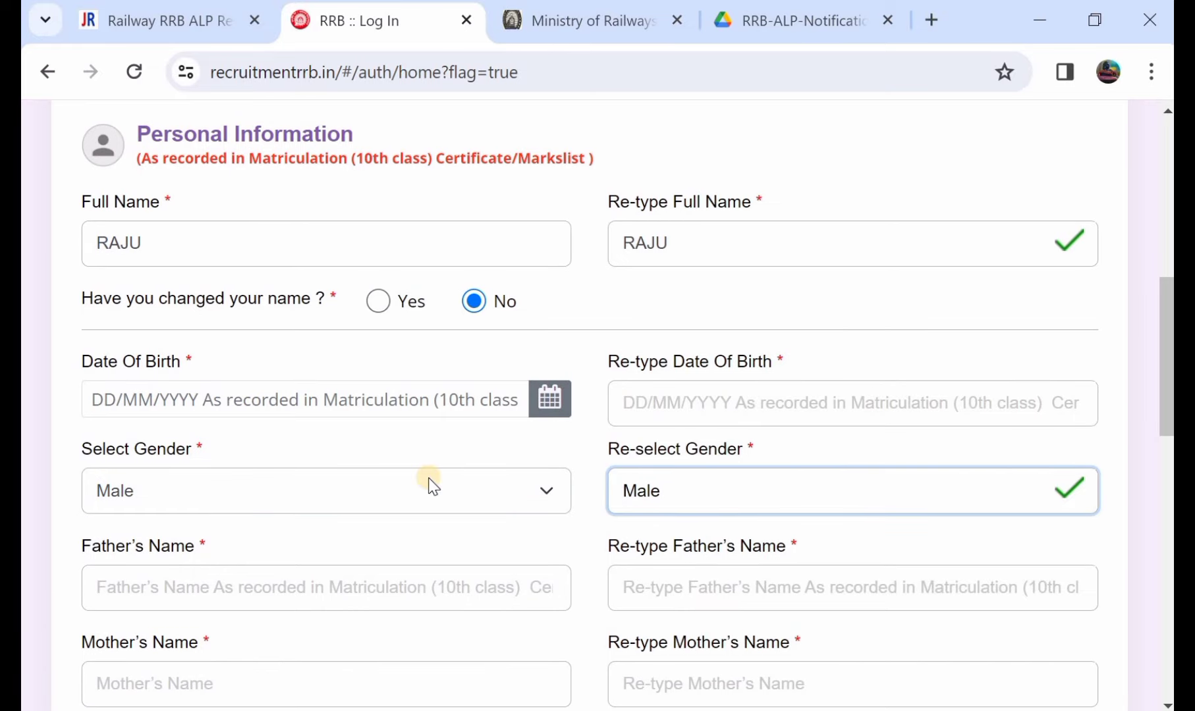
Enter the father's name and repeat it in the confirmation field.
scroll(429, 480, "down", 1)
left_click(391, 497)
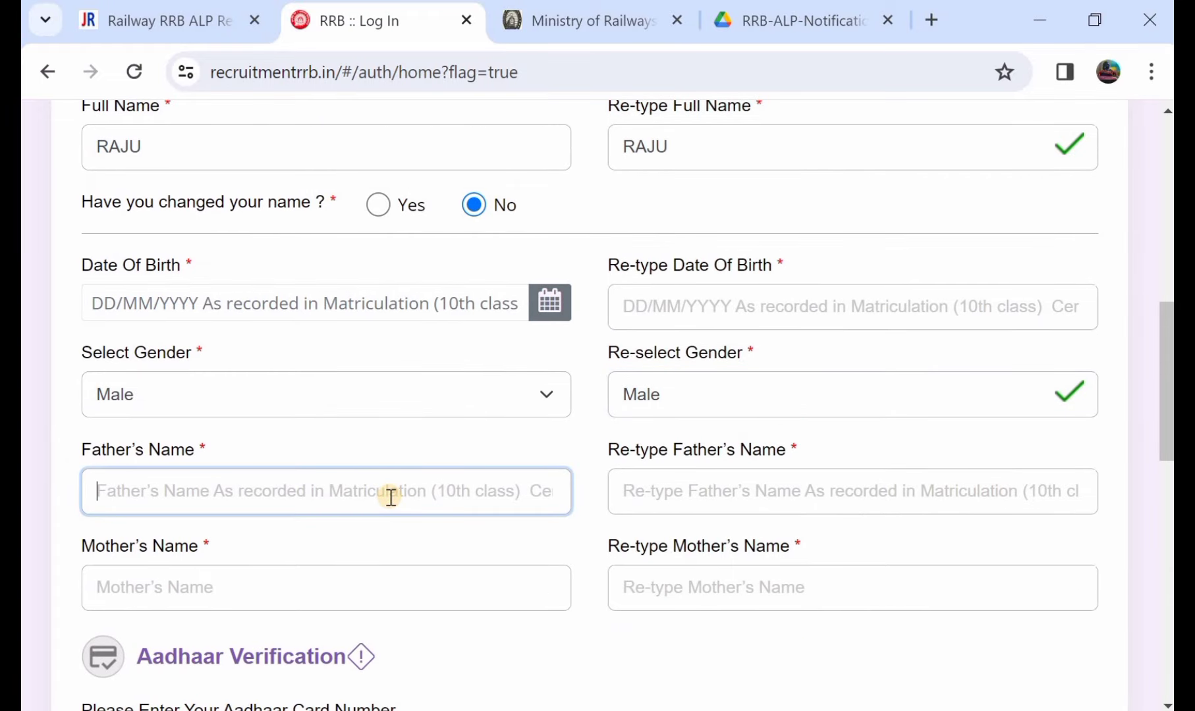
type("SIRI")
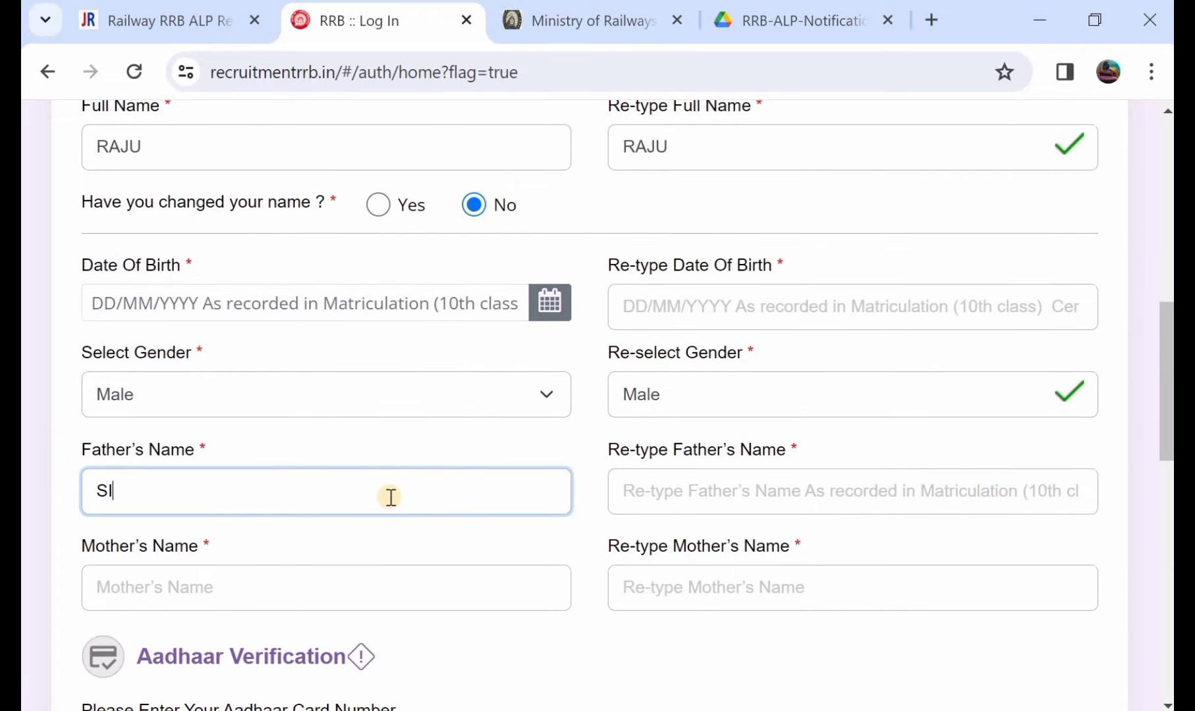
left_click(678, 506)
type("SIRI")
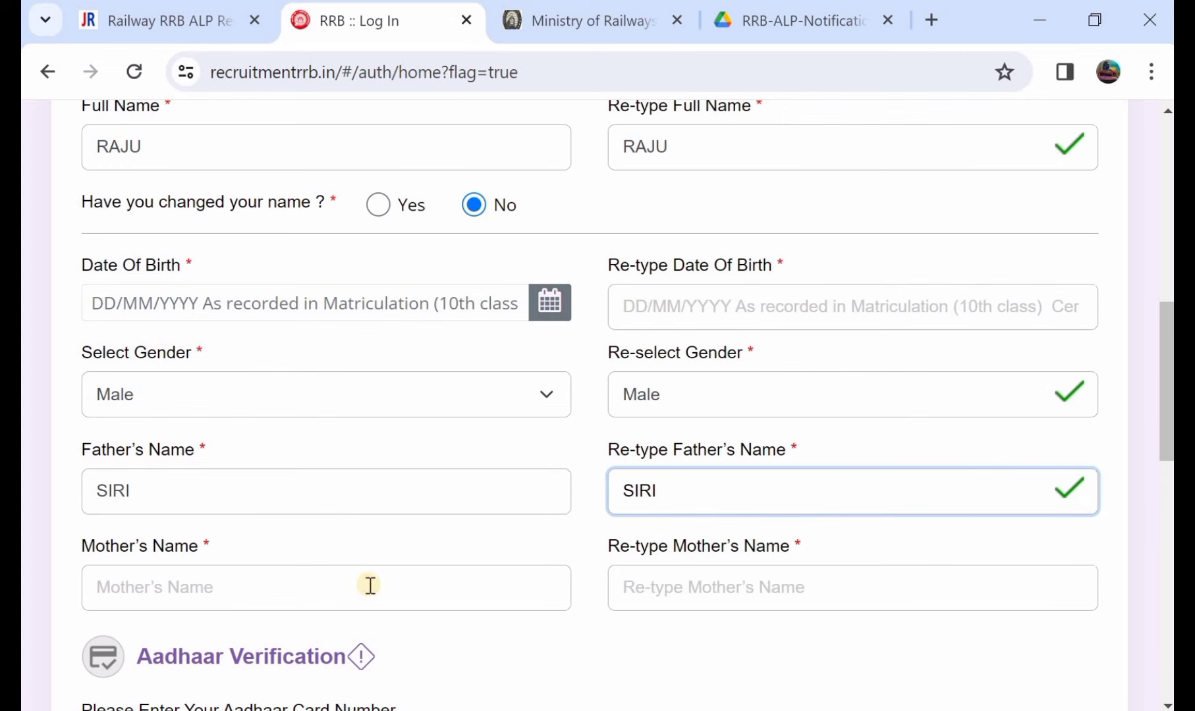
Enter the mother's name and repeat it in the confirmation field.
scroll(285, 587, "down", 1)
left_click(370, 511)
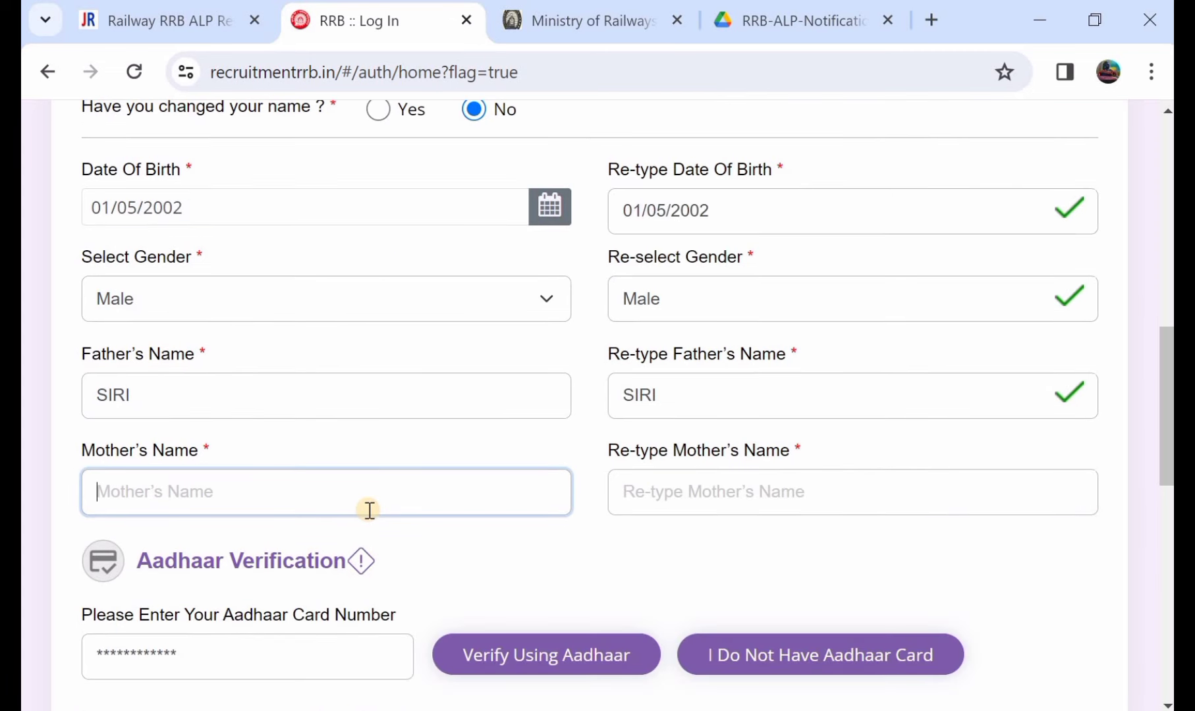
type("KAMLI")
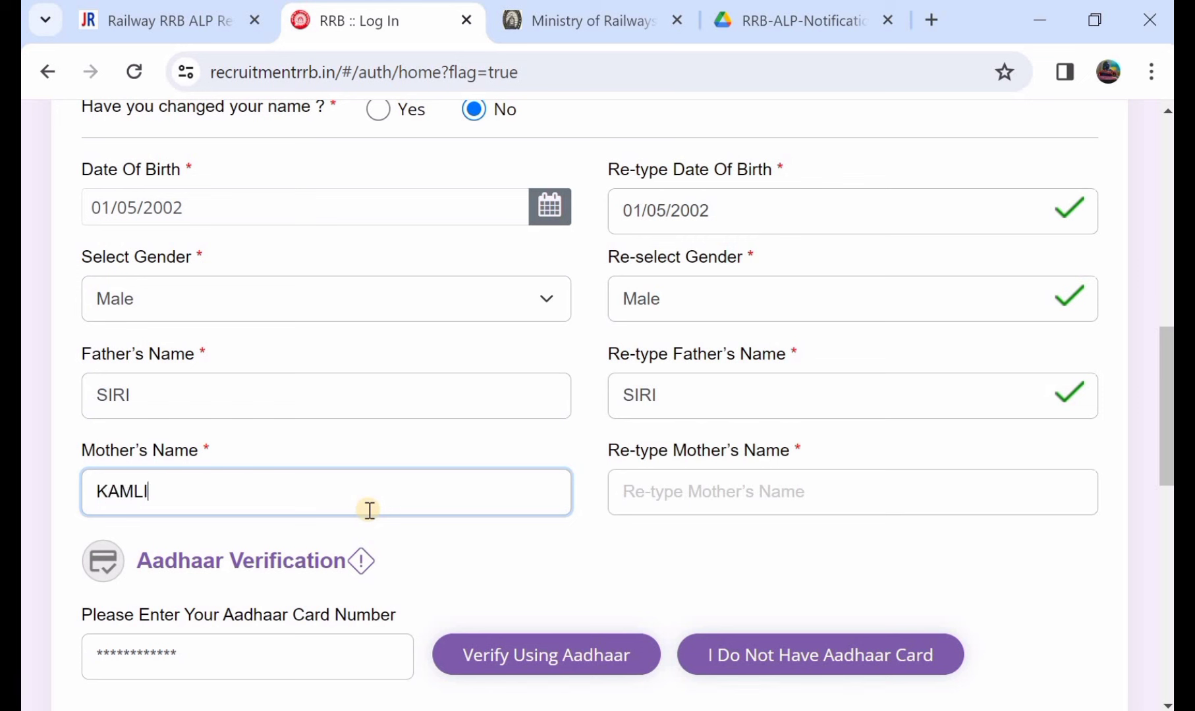
left_click(657, 503)
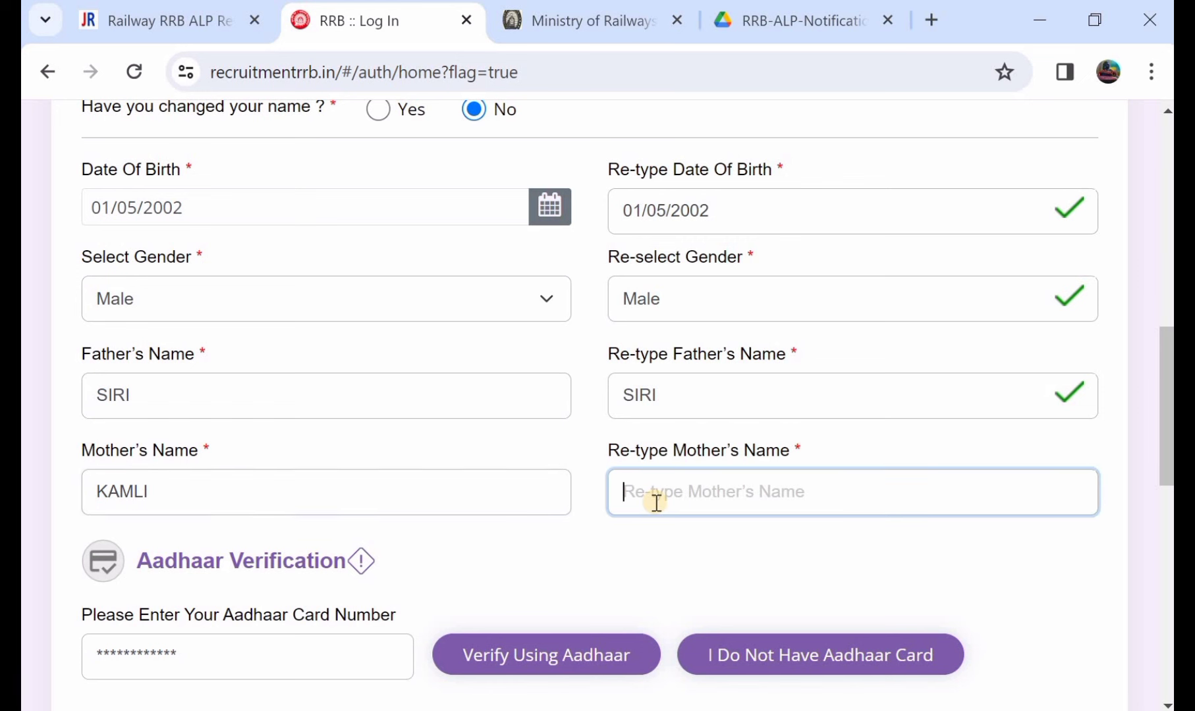
type("KA")
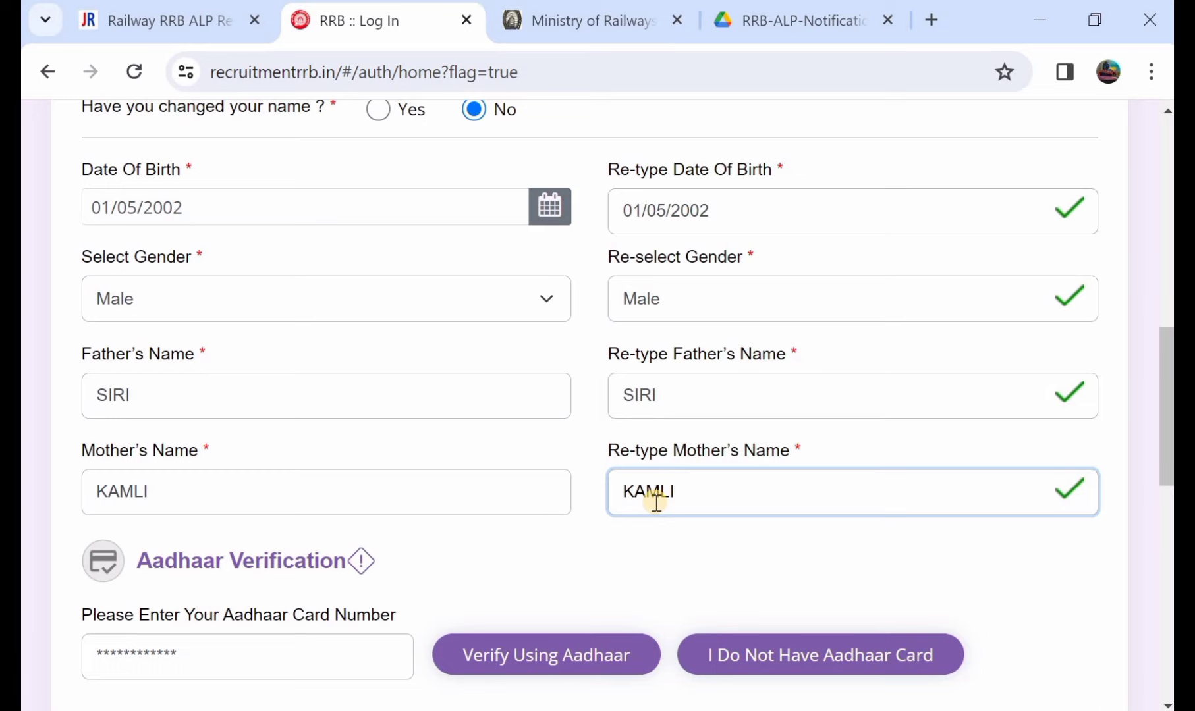
type("MLI")
Try to verify the applicant using Aadhaar, declaring the details same as the matriculation certificate and giving the authentication consent.
scroll(656, 503, "down", 2)
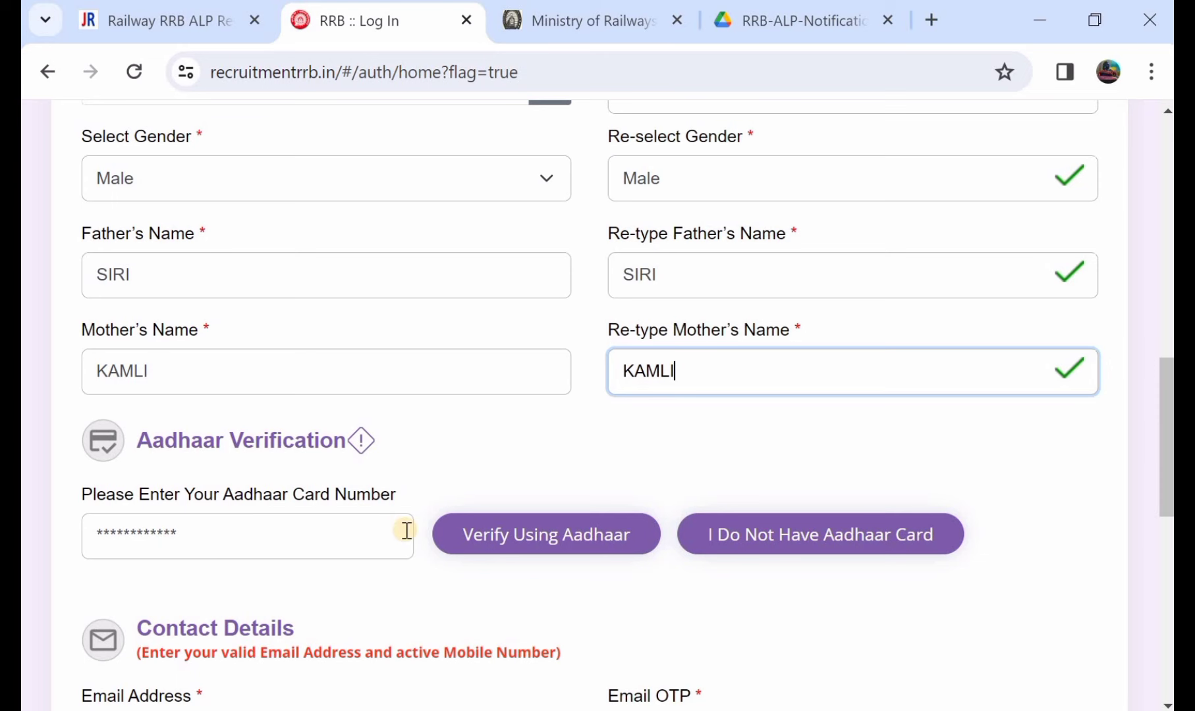
left_click(540, 545)
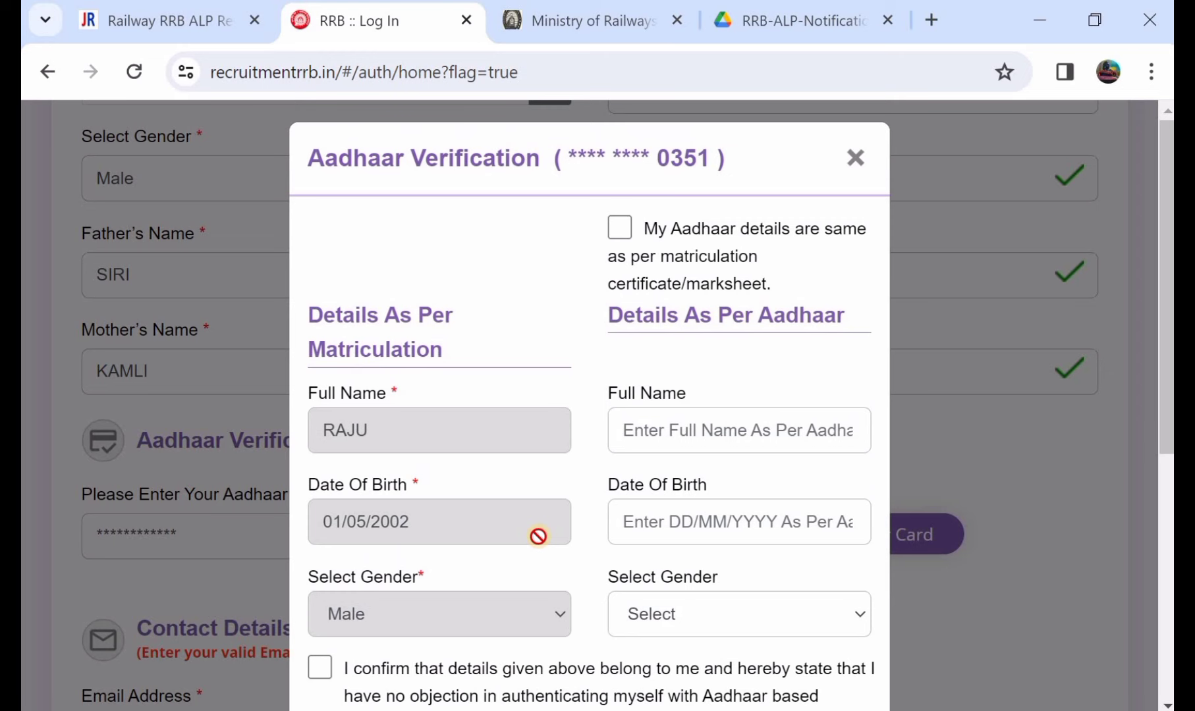
scroll(485, 429, "down", 1)
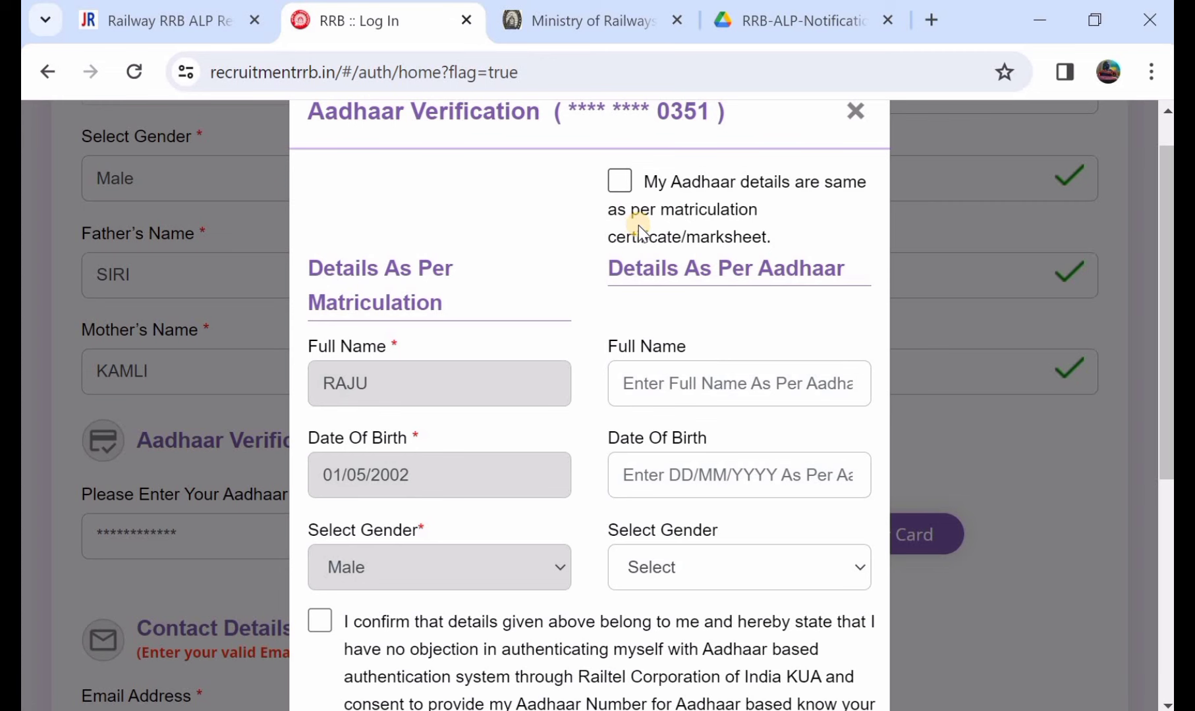
left_click(622, 183)
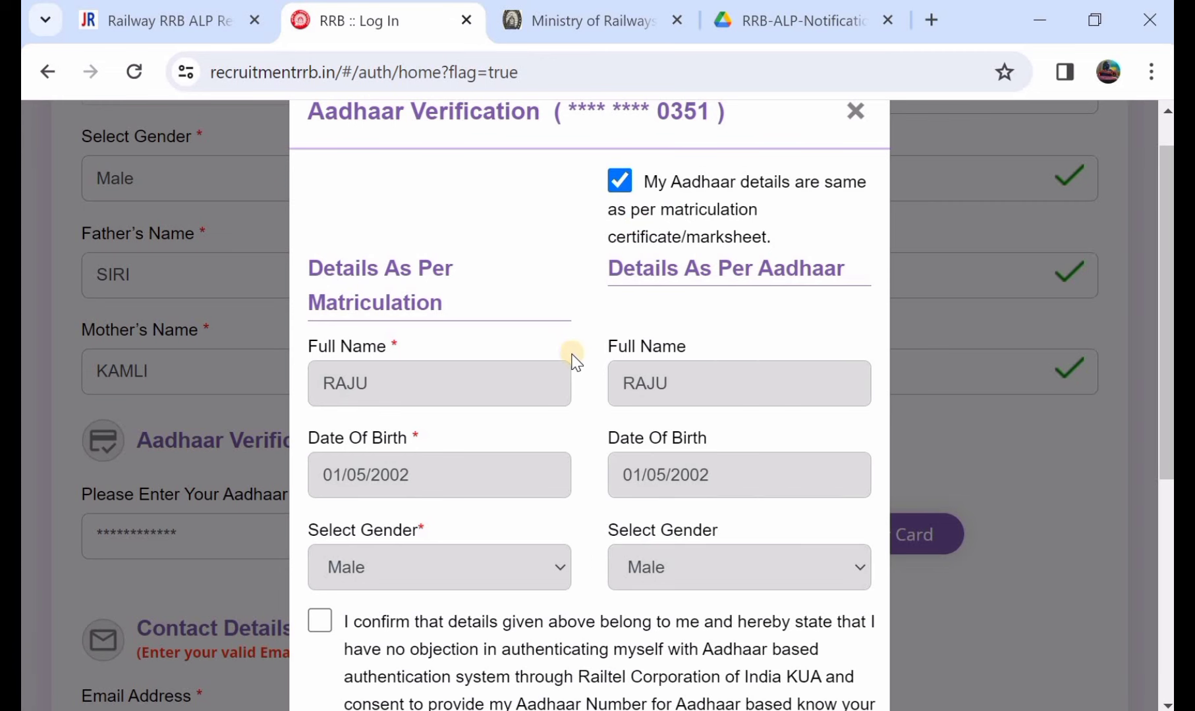
scroll(573, 359, "down", 3)
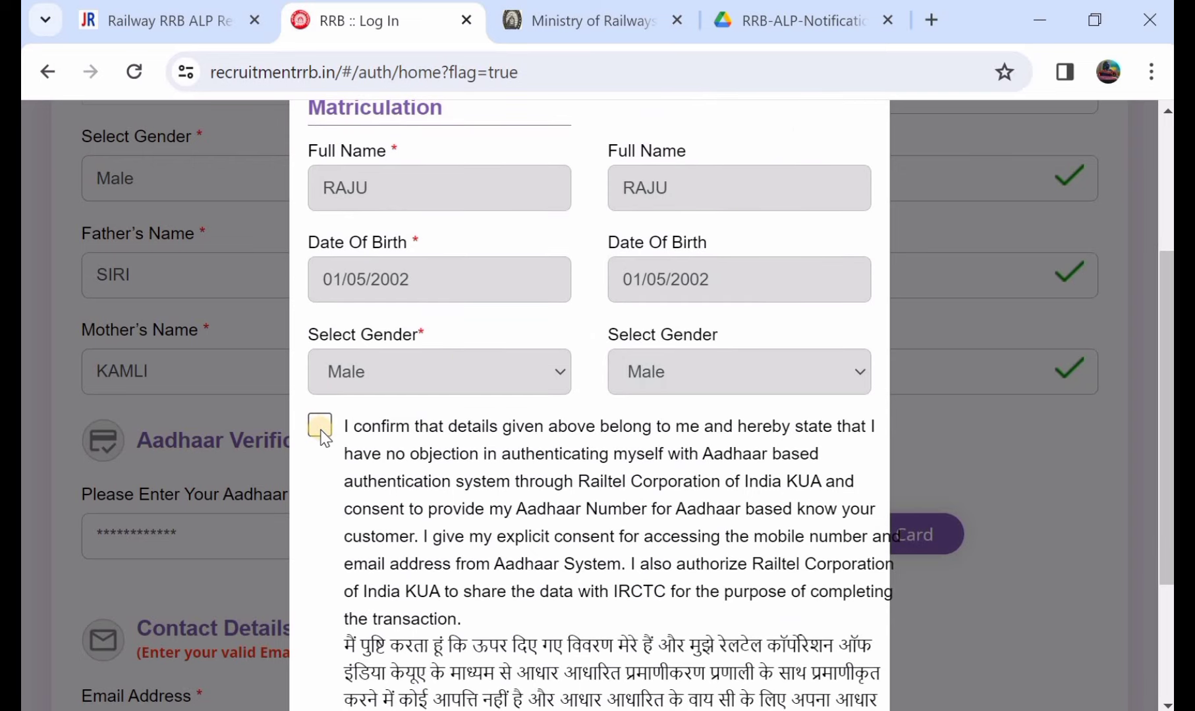
left_click(320, 427)
scroll(504, 466, "down", 3)
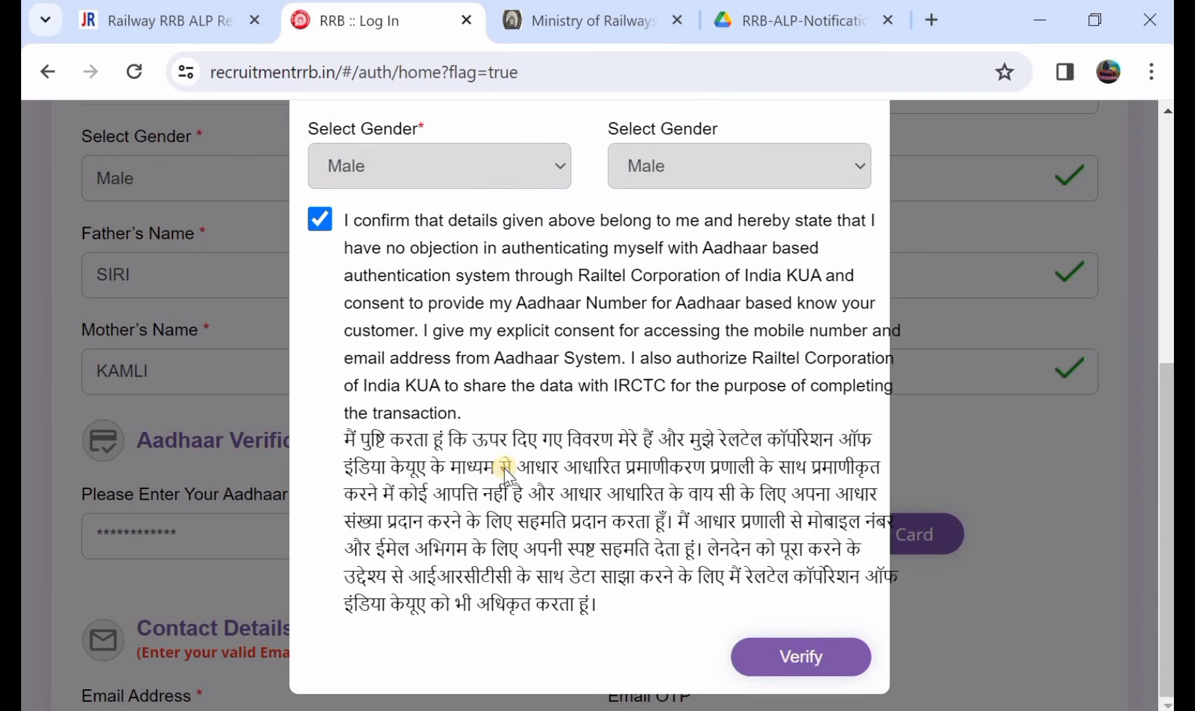
left_click(794, 659)
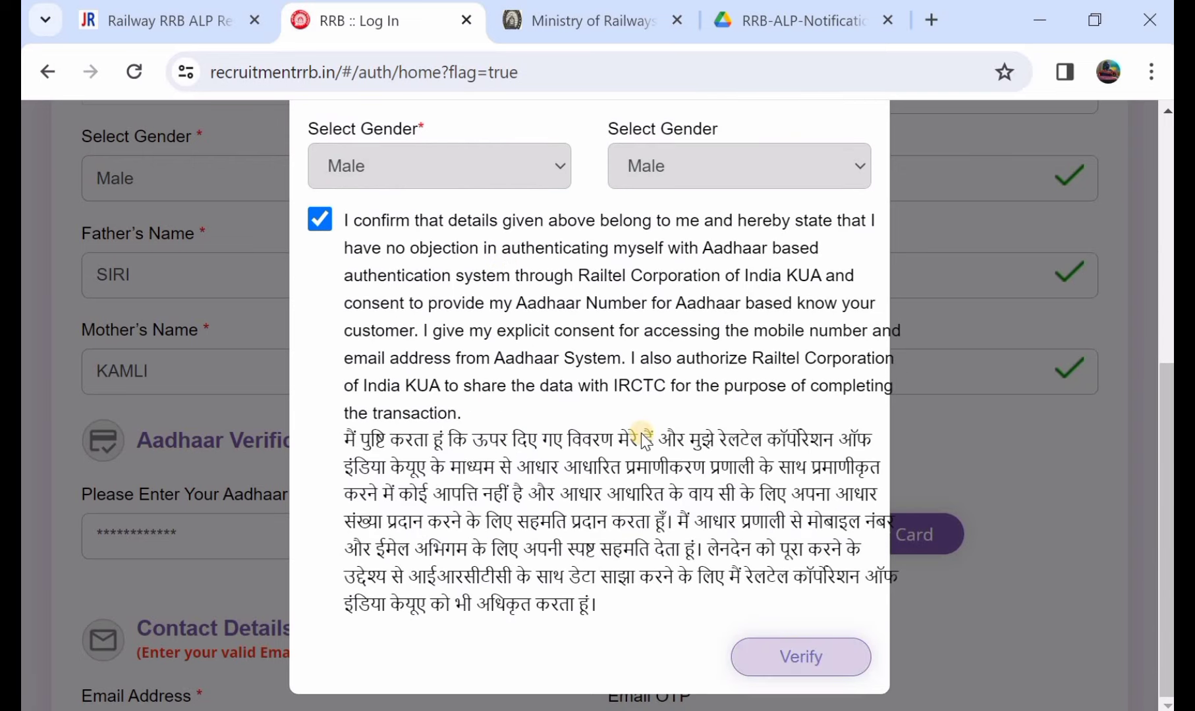
scroll(639, 435, "up", 3)
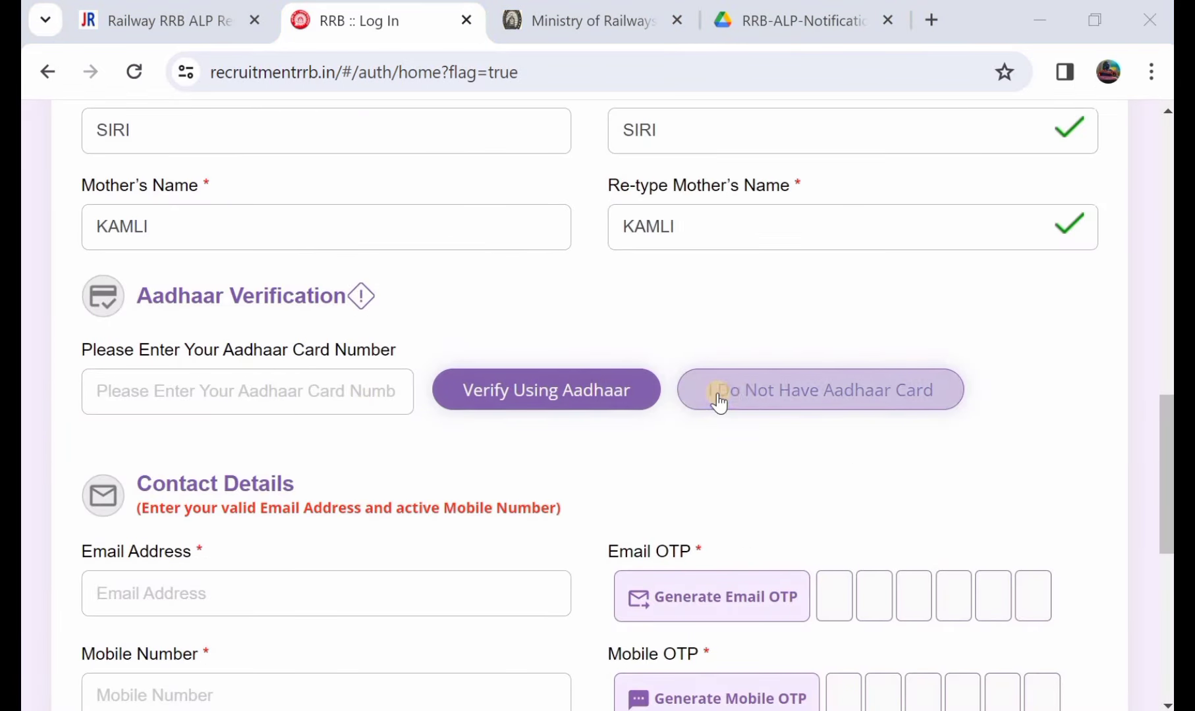
Declare that the applicant has no Aadhaar card and select Voter ID as the valid proof of ID.
left_click(839, 403)
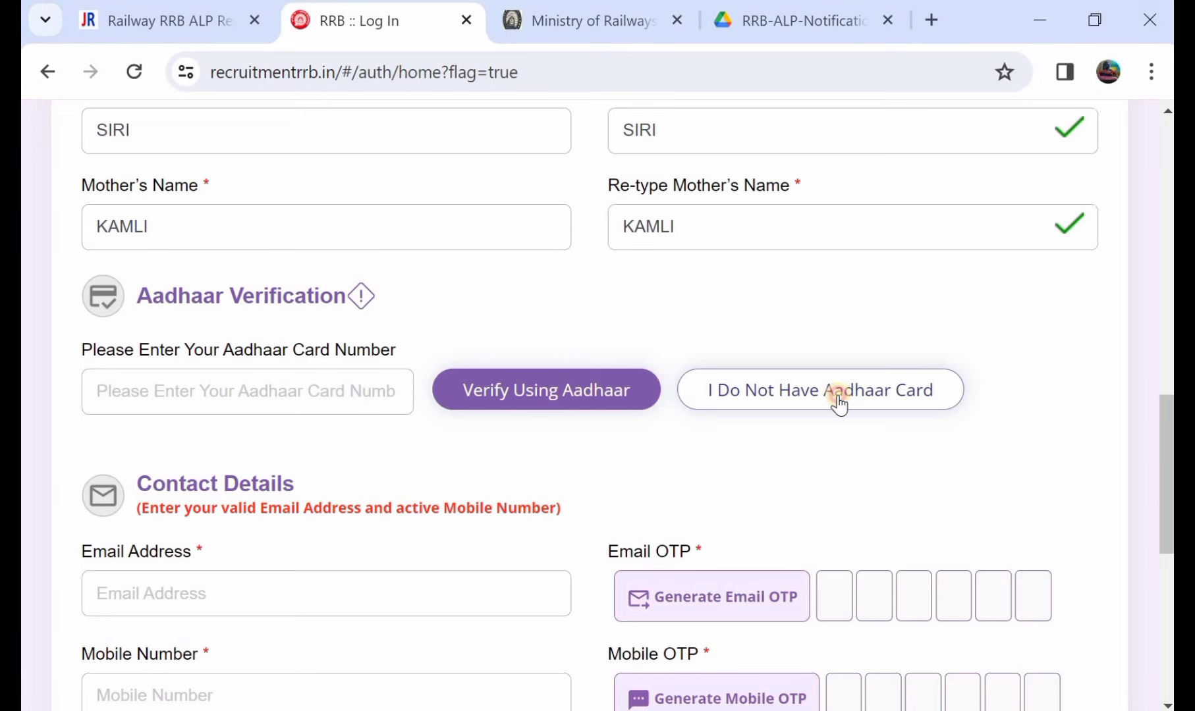
left_click(652, 523)
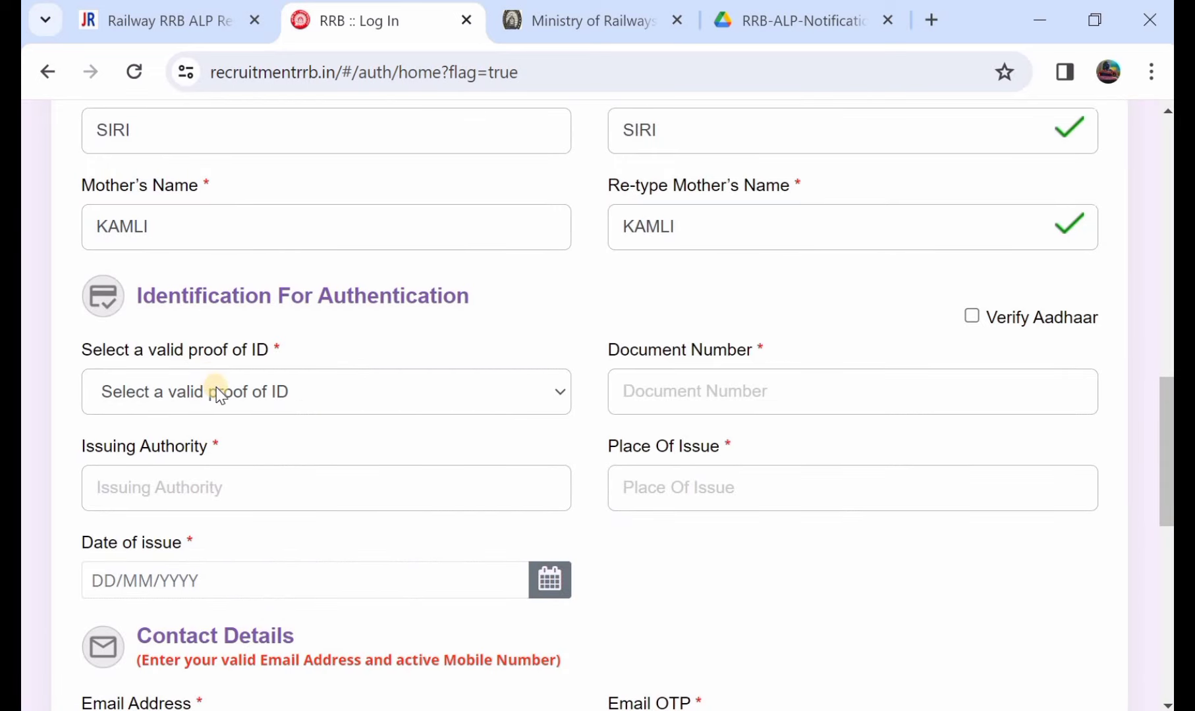
left_click(219, 391)
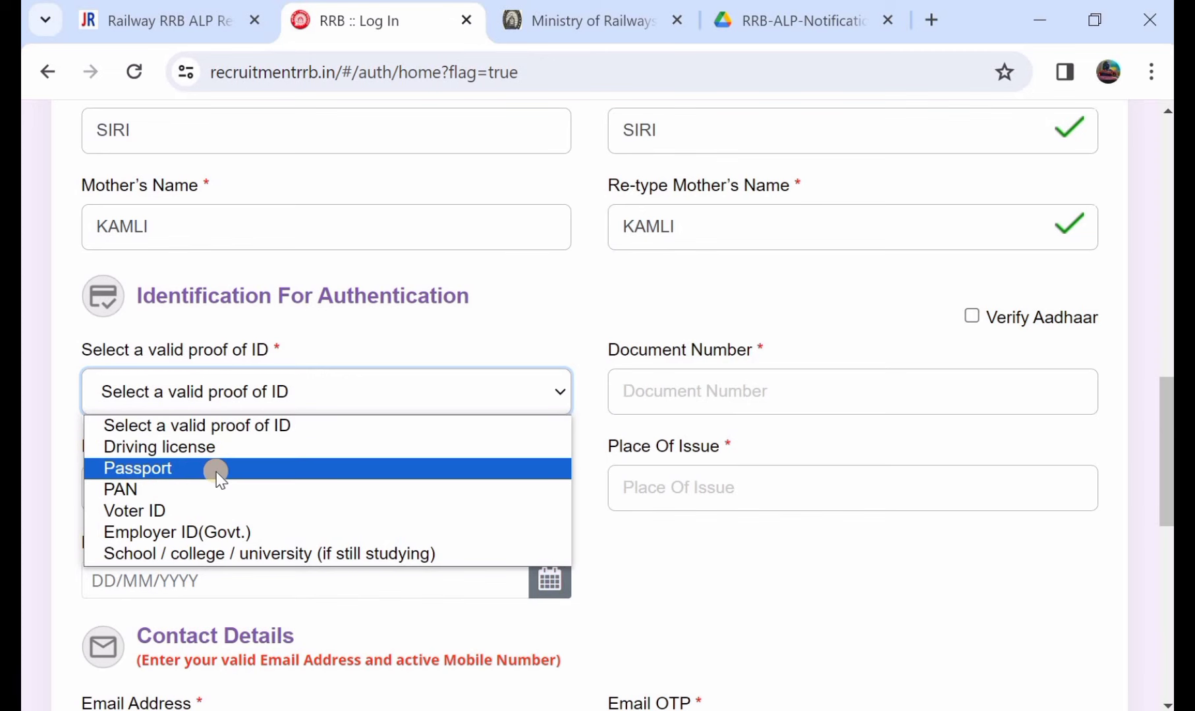
left_click(212, 512)
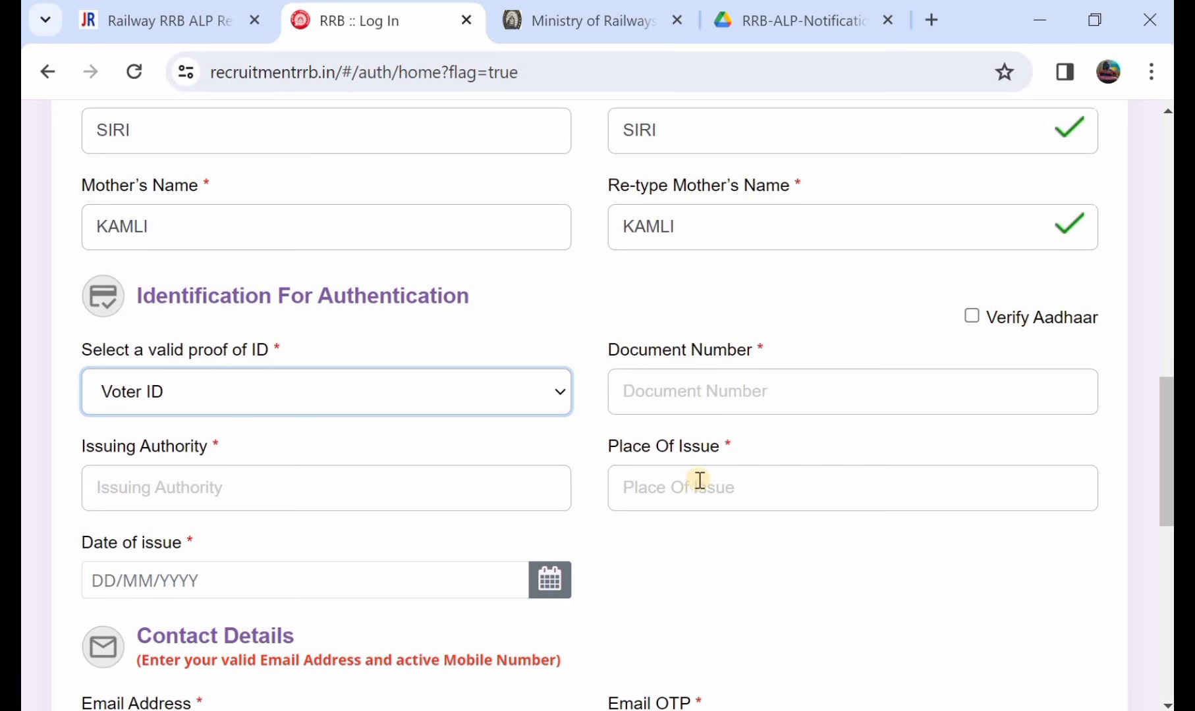
left_click(441, 411)
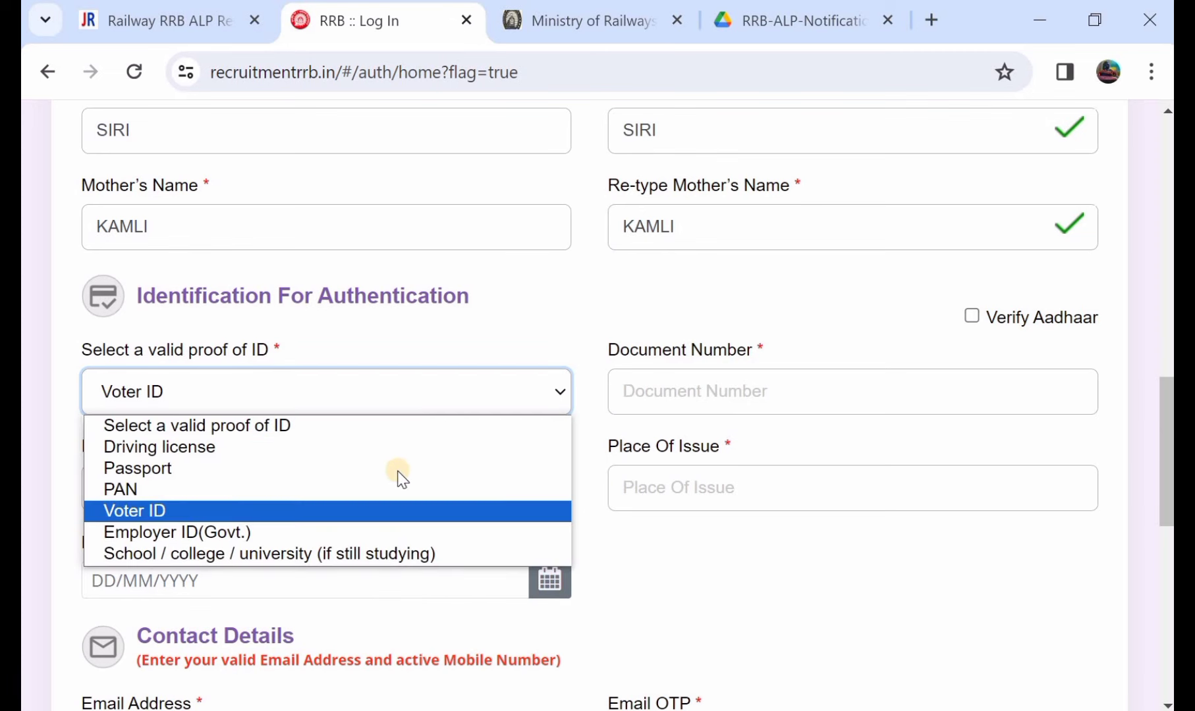
left_click(699, 380)
Review the contact details, OTP, password and captcha fields in the rest of the account form.
scroll(506, 488, "down", 4)
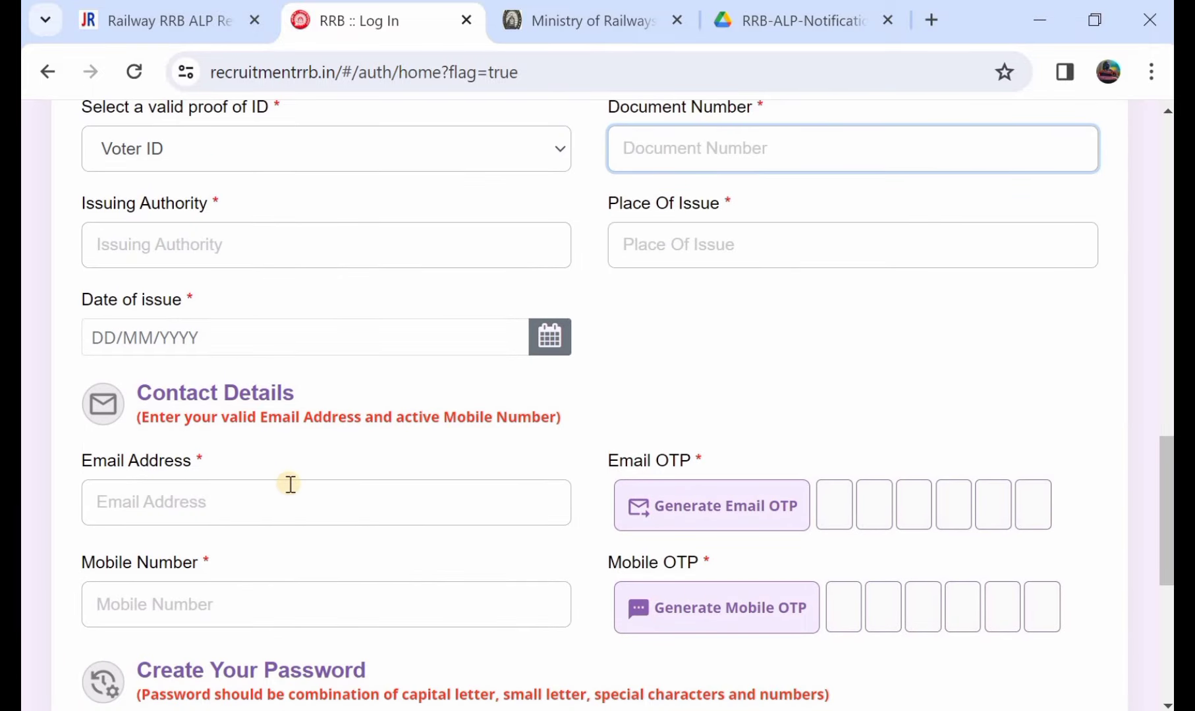
scroll(293, 491, "down", 1)
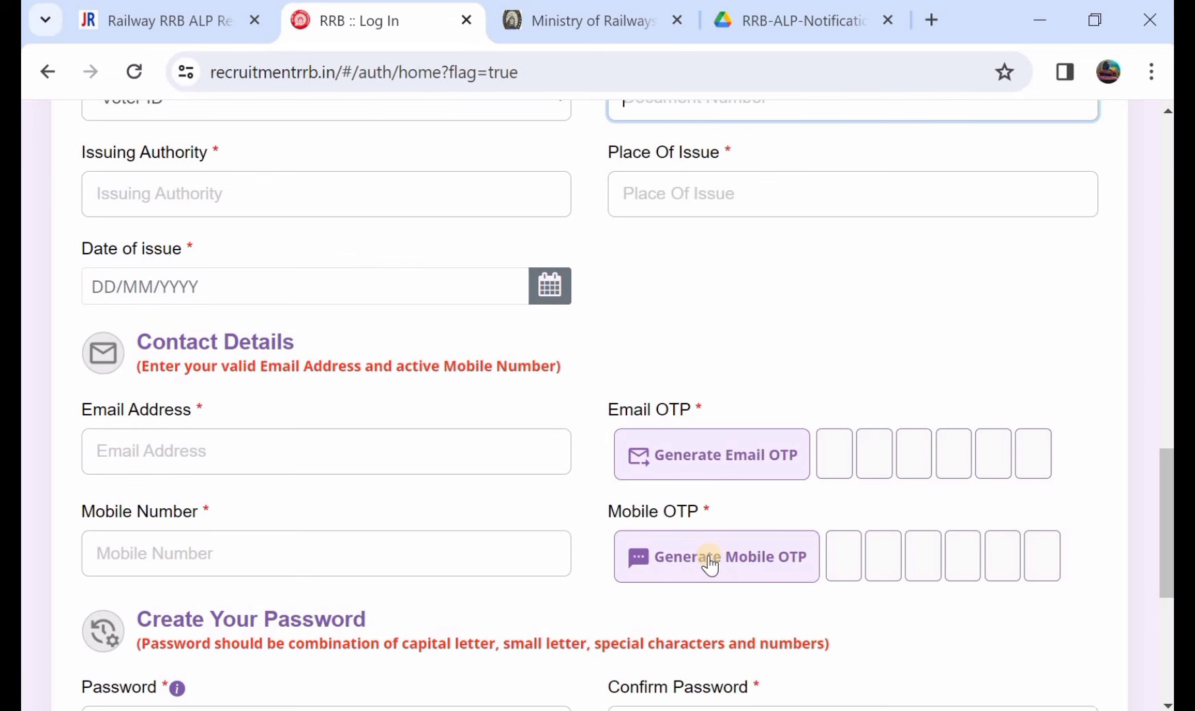
scroll(707, 560, "down", 2)
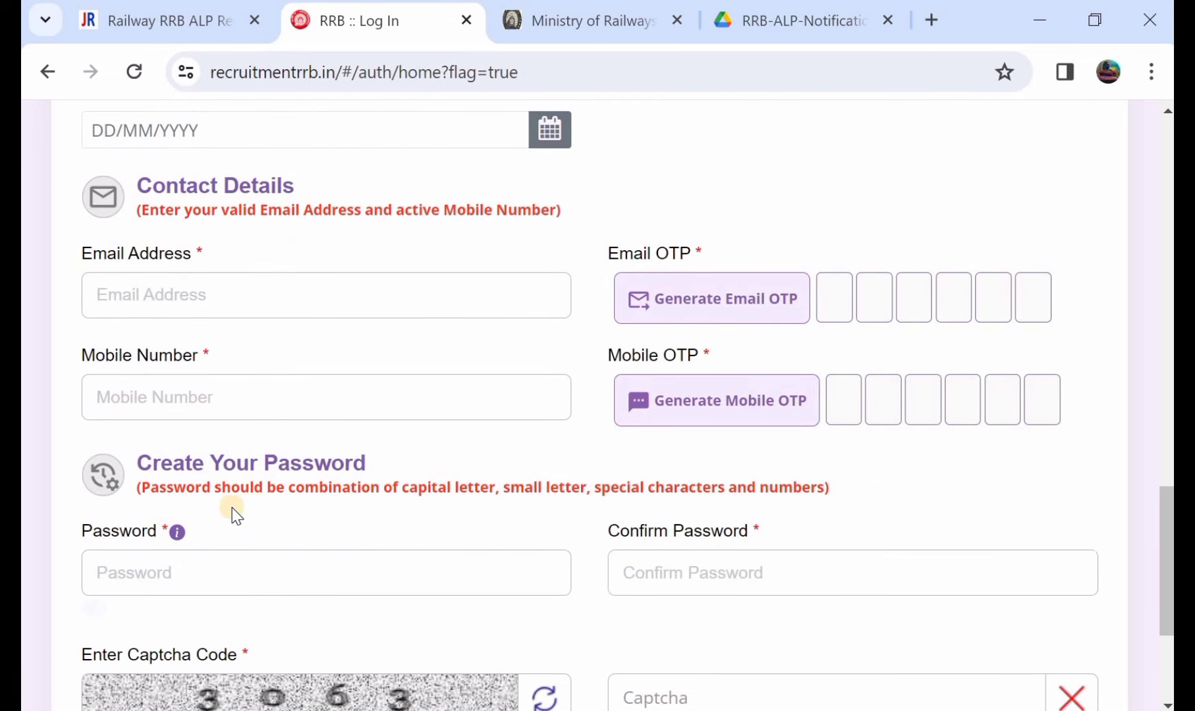
scroll(333, 516, "down", 1)
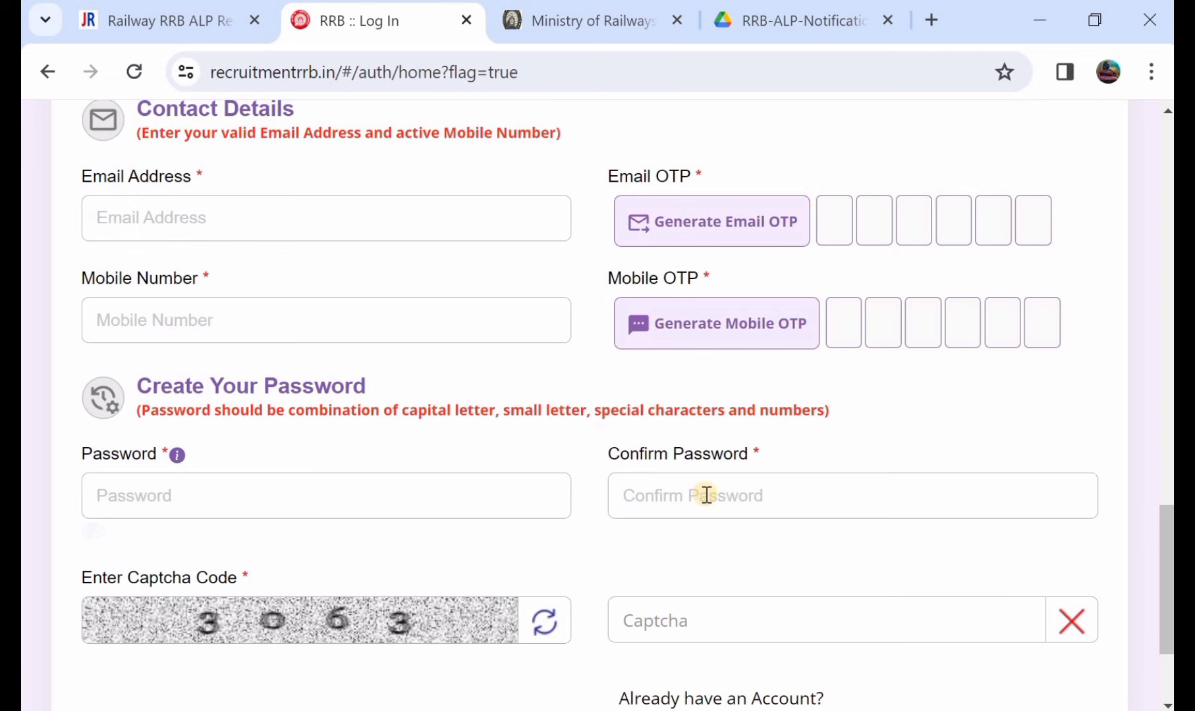
scroll(706, 496, "up", 1)
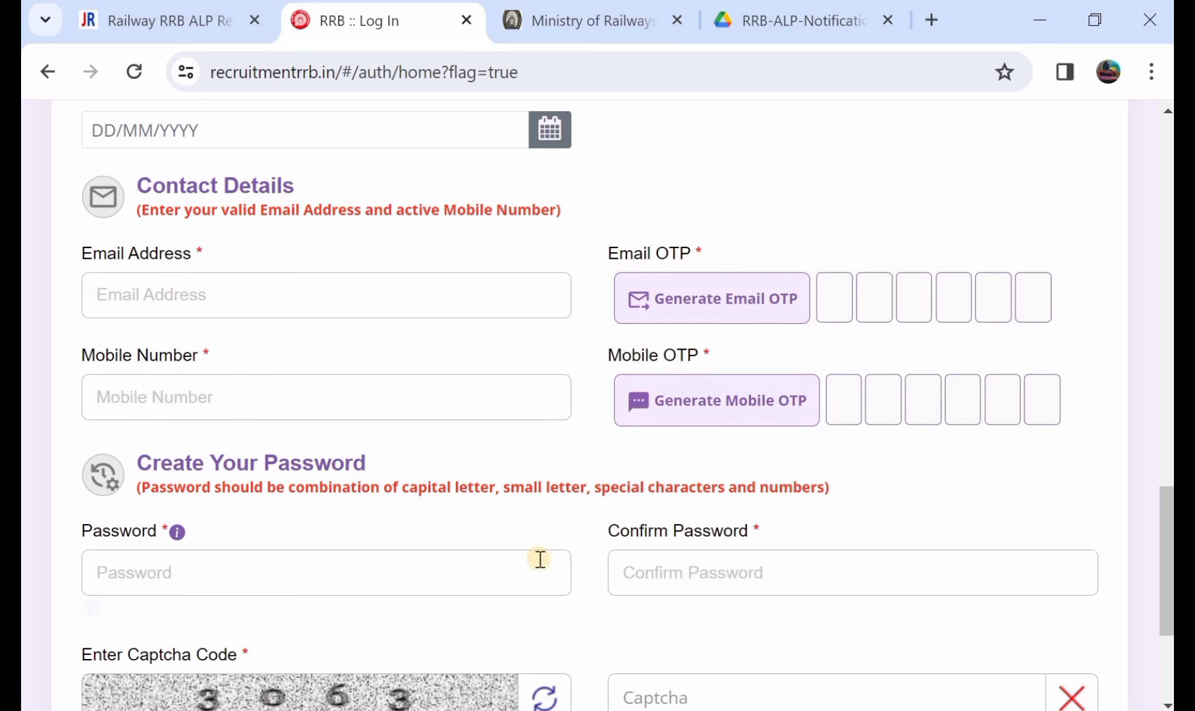
key("ctrl+minus")
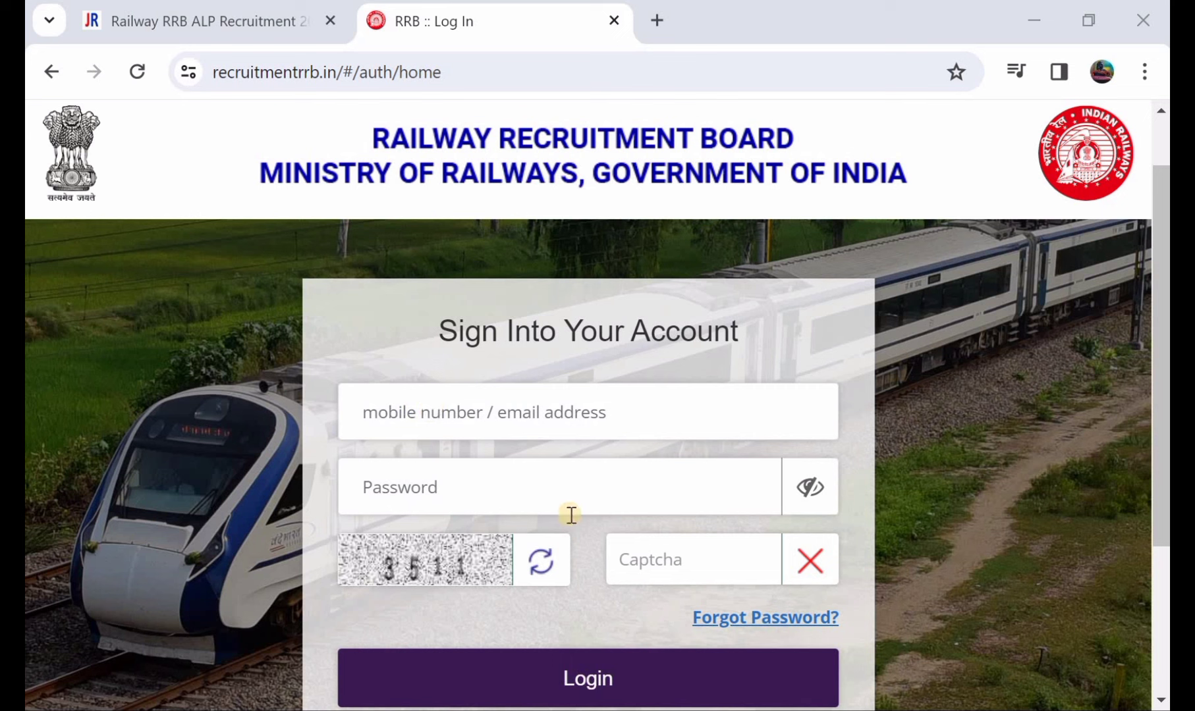
Read the CEN 01/2024 instructions on the candidate dashboard and open the online application.
scroll(638, 560, "down", 1)
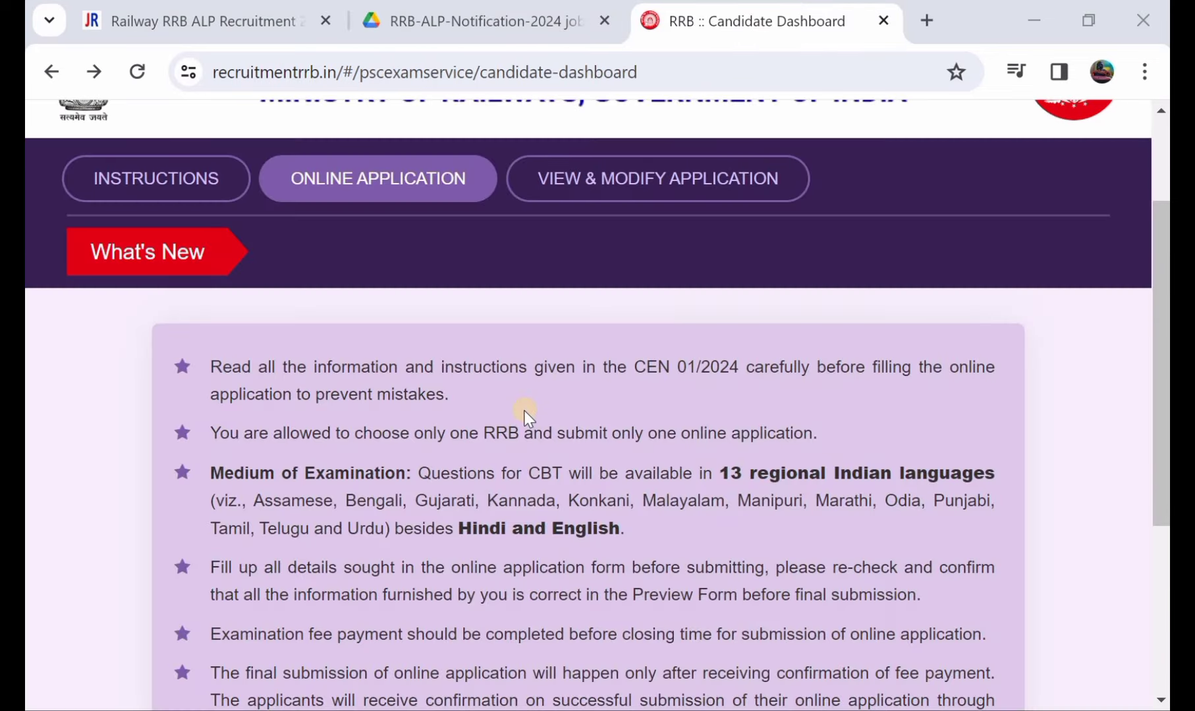
scroll(523, 411, "down", 1)
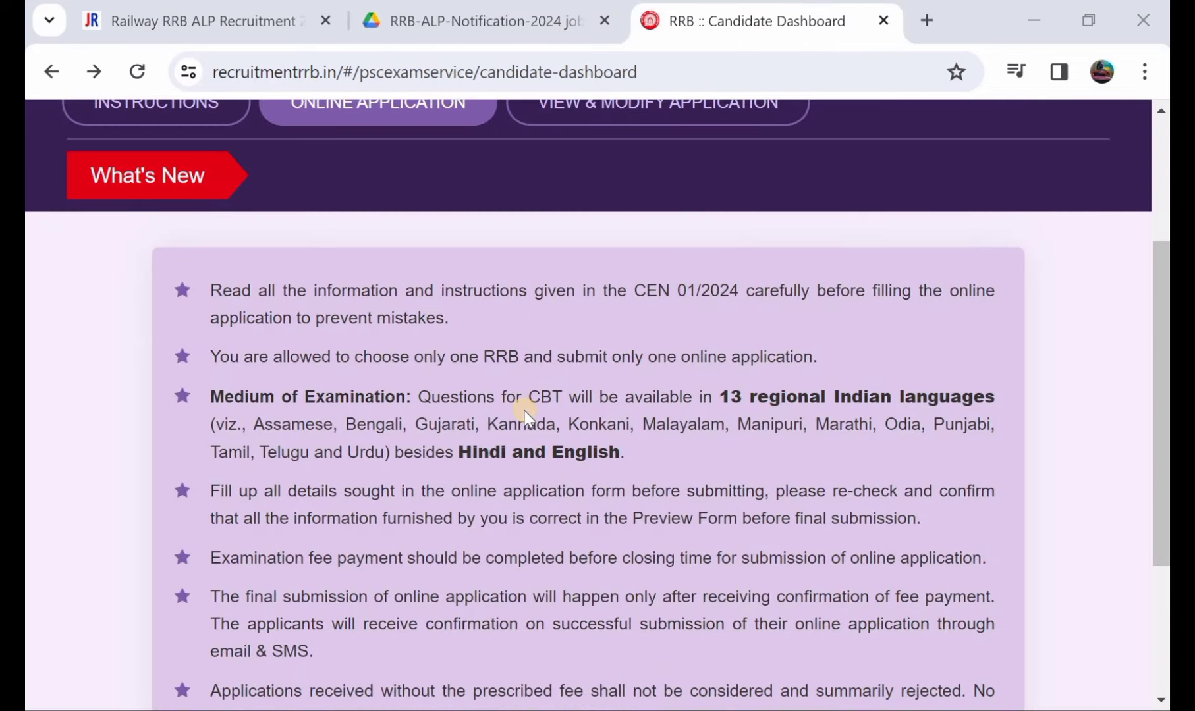
scroll(524, 411, "down", 2)
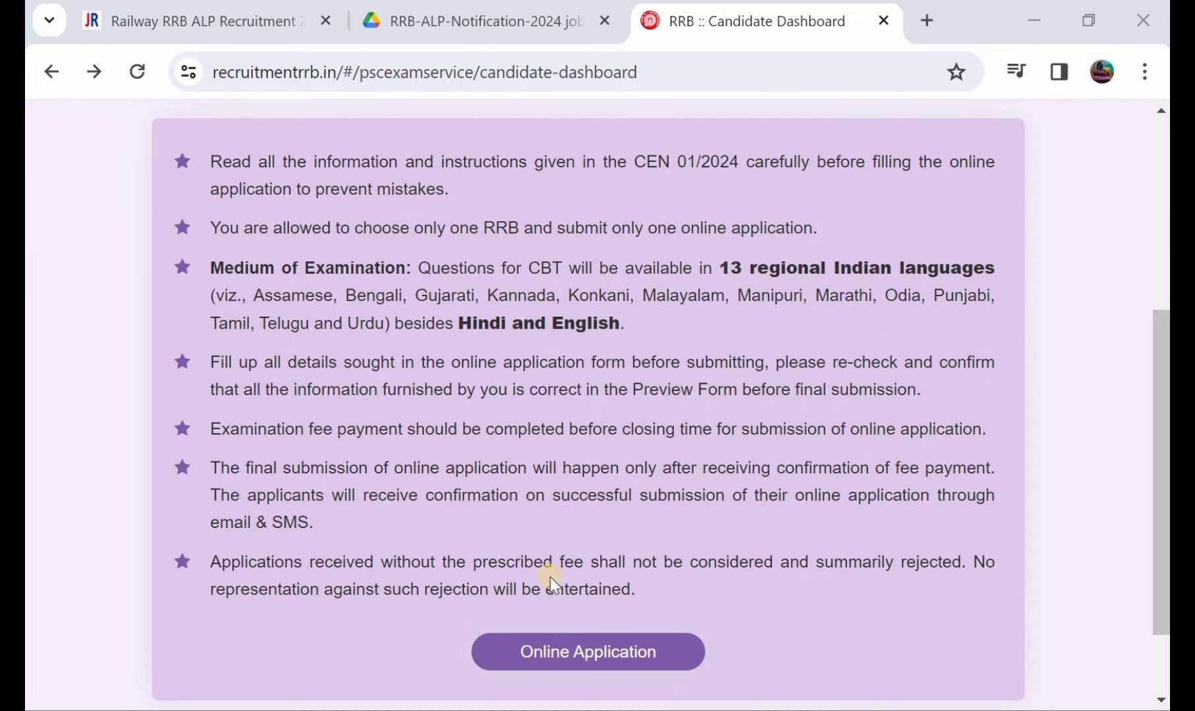
left_click(558, 654)
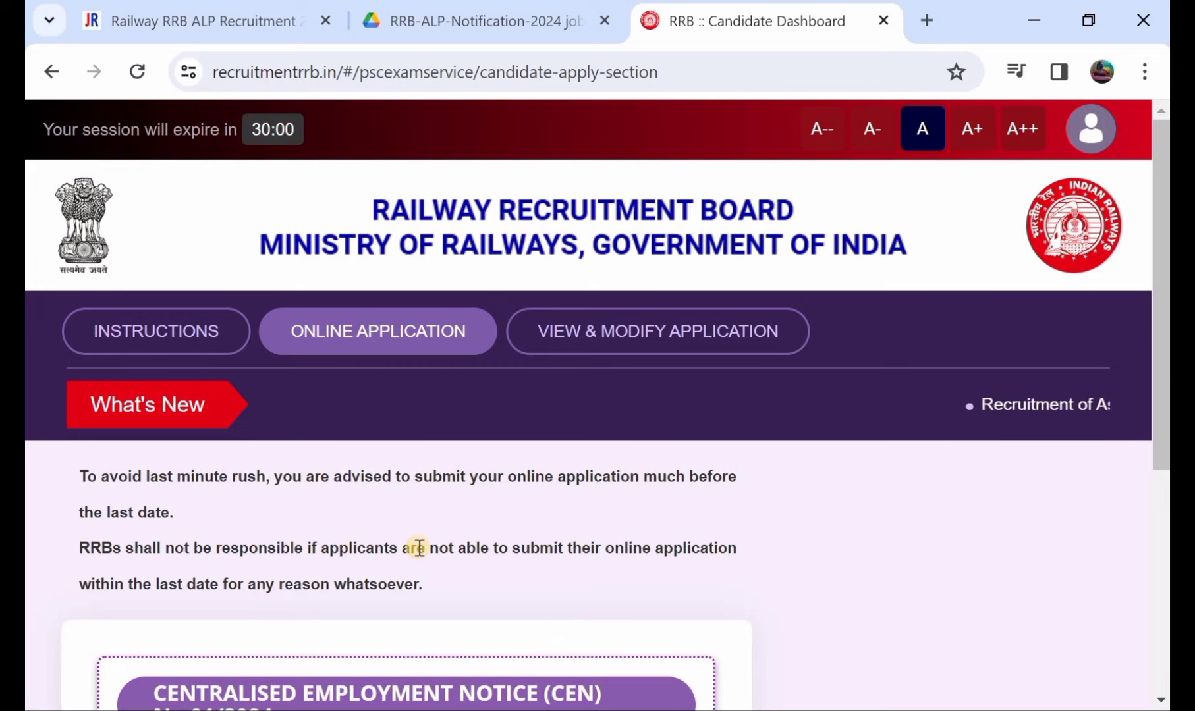
Choose Secunderabad as the RRB to apply to under CEN No.01/2024.
scroll(419, 548, "down", 4)
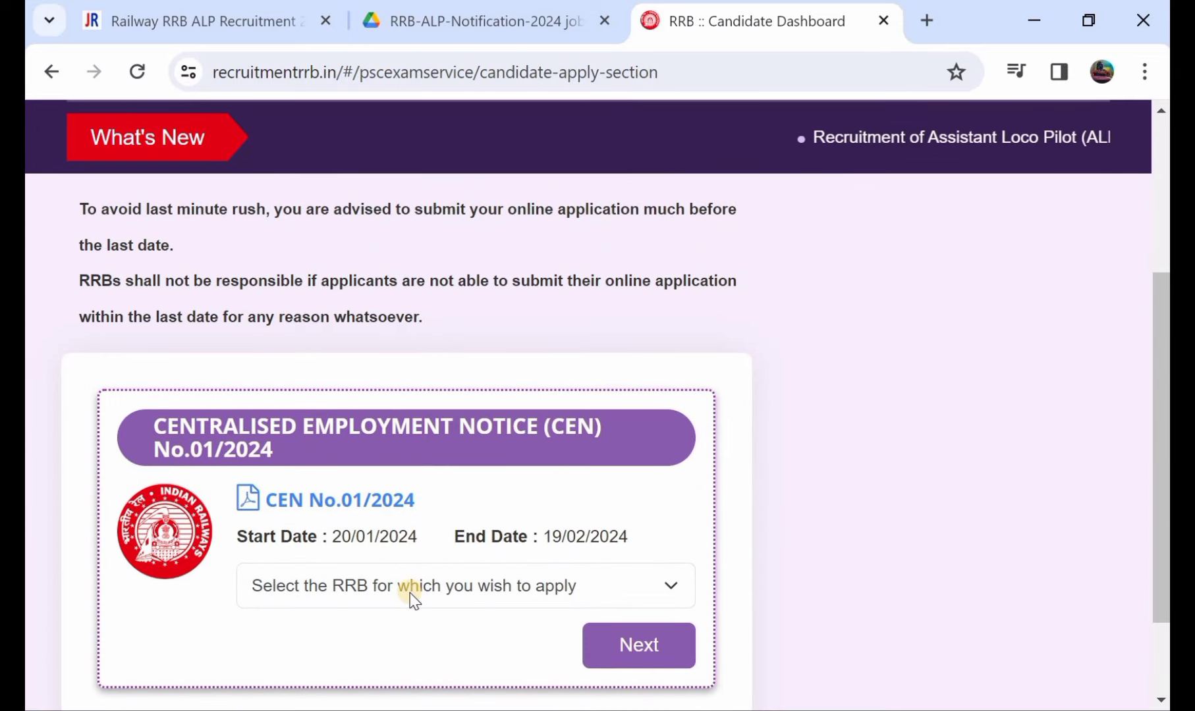
left_click(411, 590)
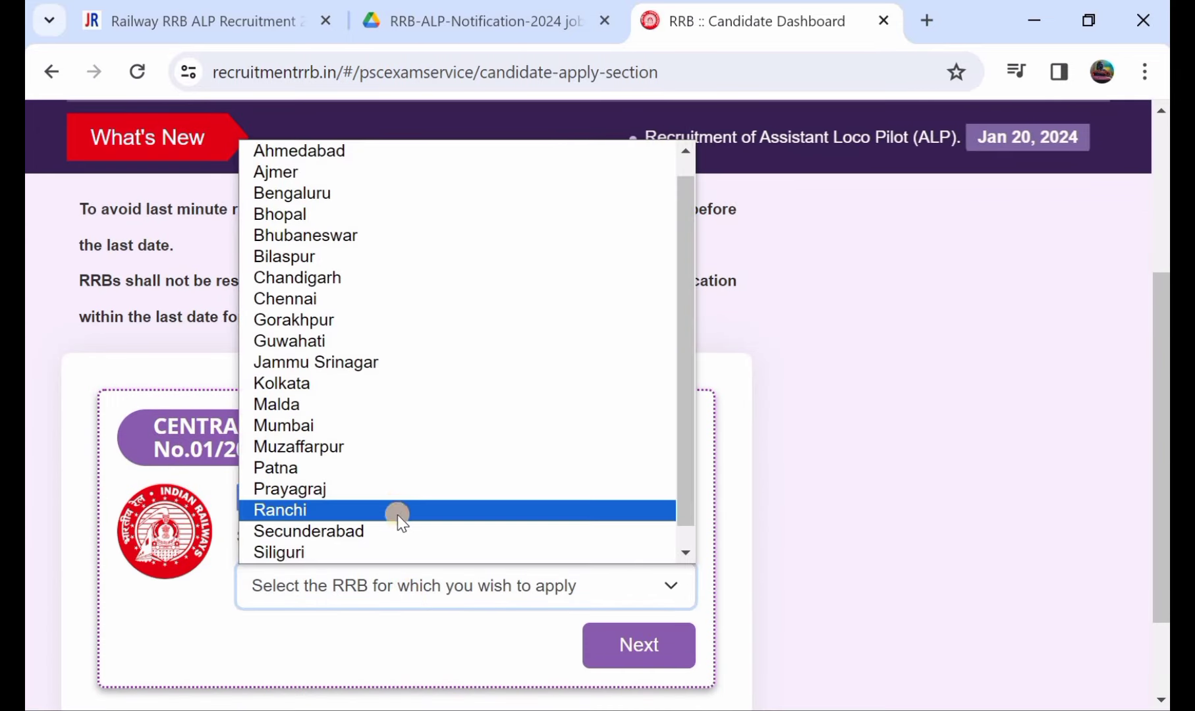
left_click(397, 525)
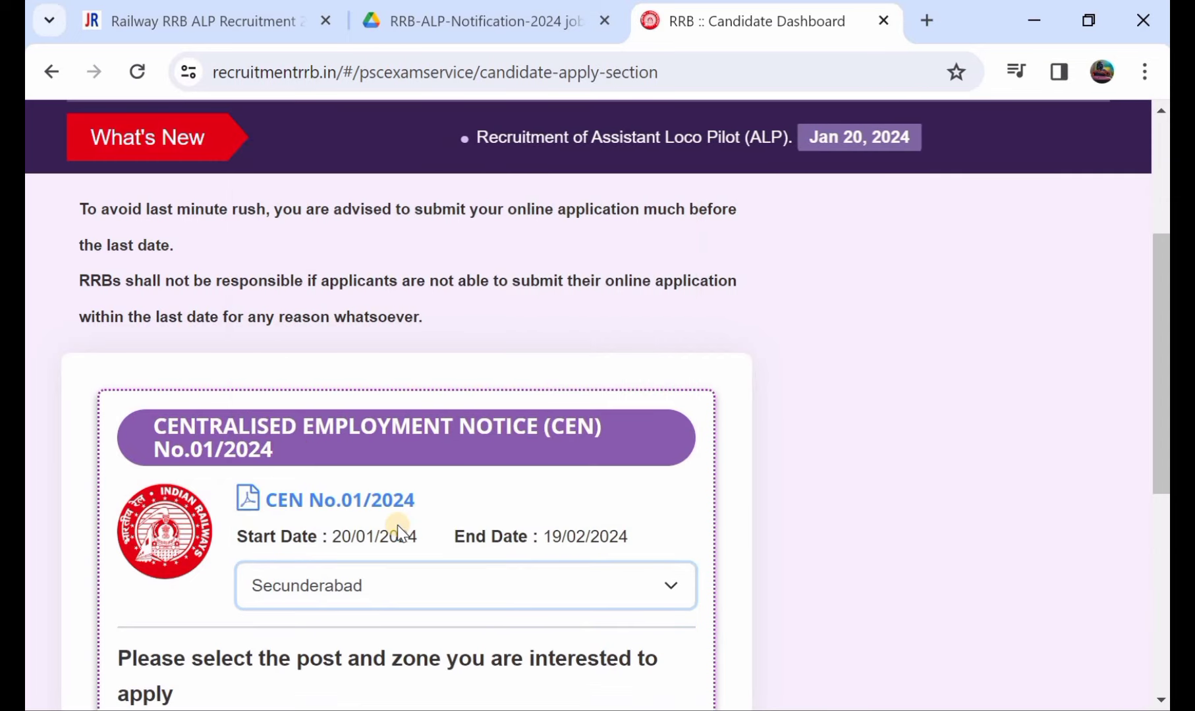
Select the Assistant Loco Pilot (SCR) post, agree to serve in the appointed Railway Zone, and continue to the personal details.
scroll(334, 557, "down", 2)
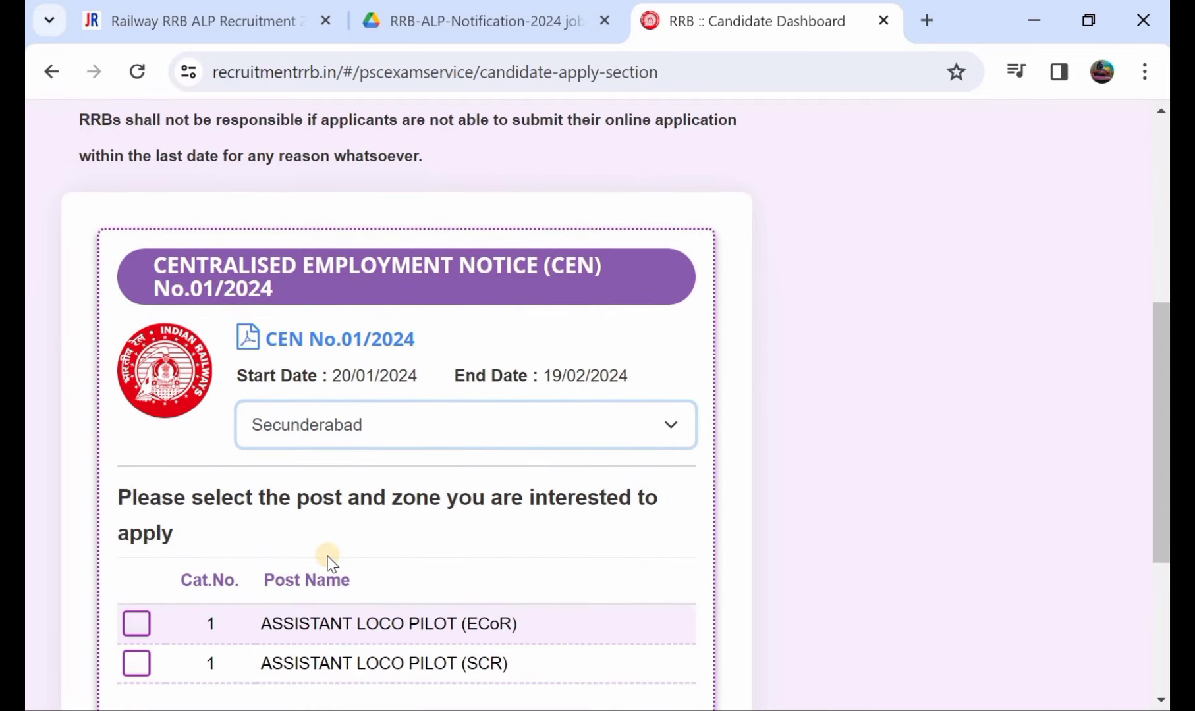
scroll(276, 615, "down", 1)
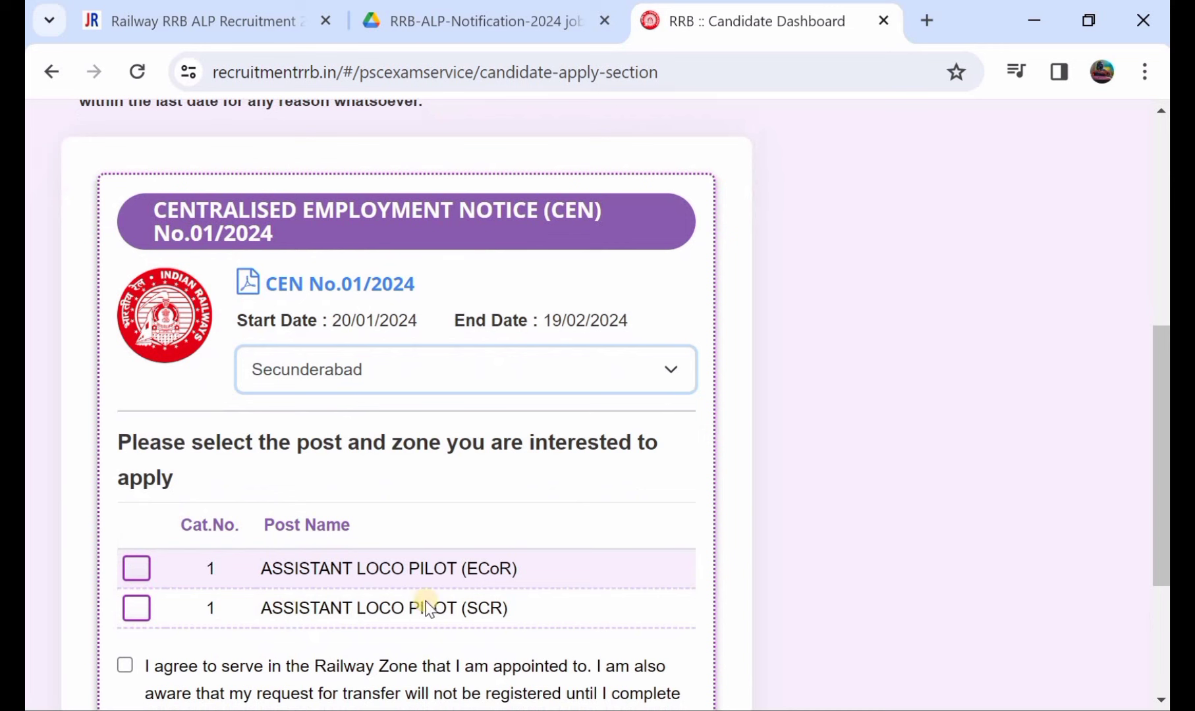
left_click(143, 610)
scroll(172, 572, "down", 1)
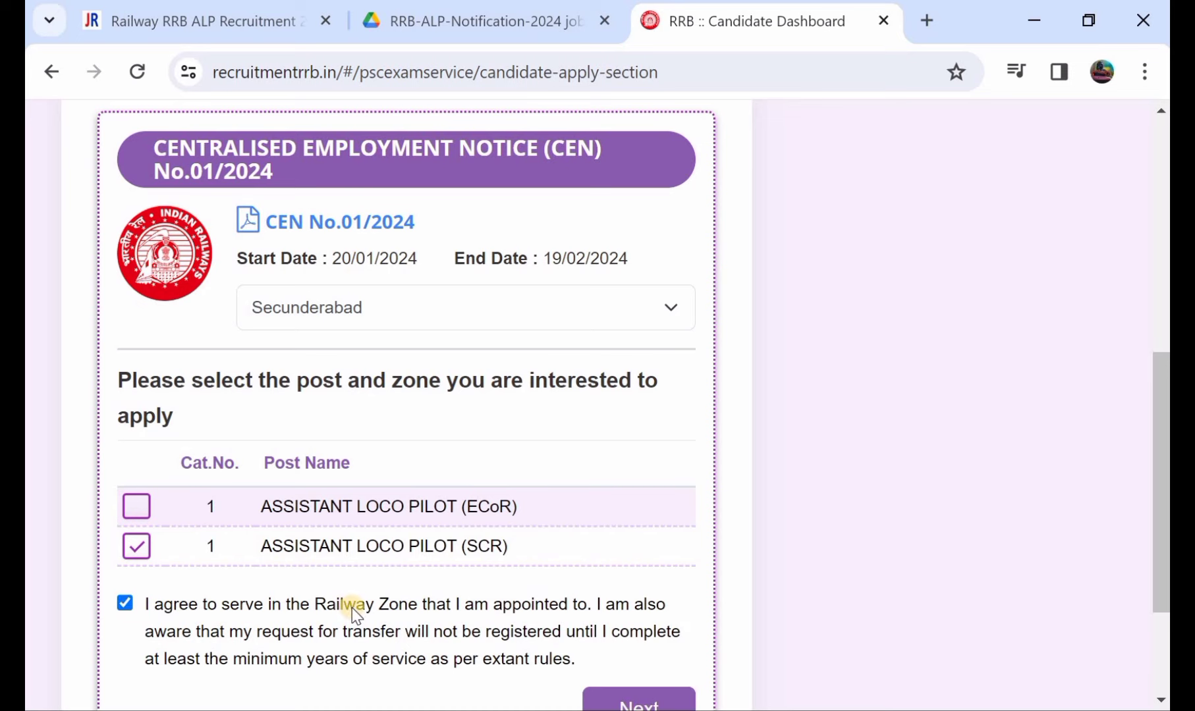
scroll(353, 610, "down", 1)
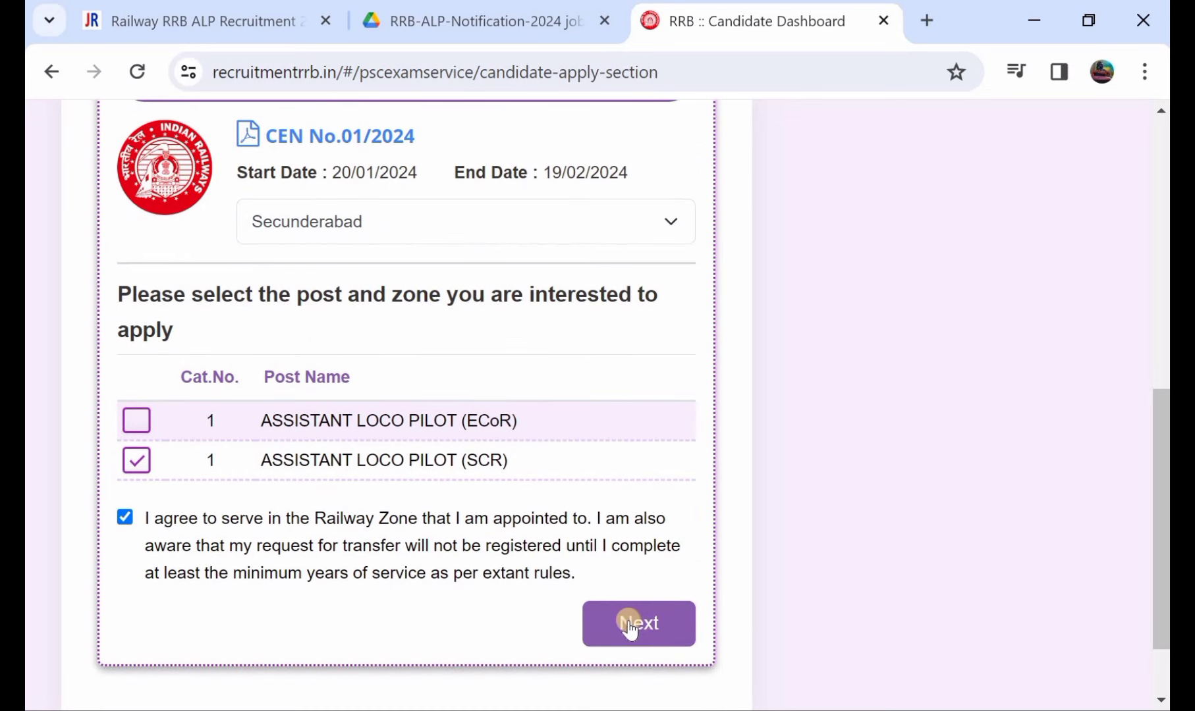
left_click(629, 626)
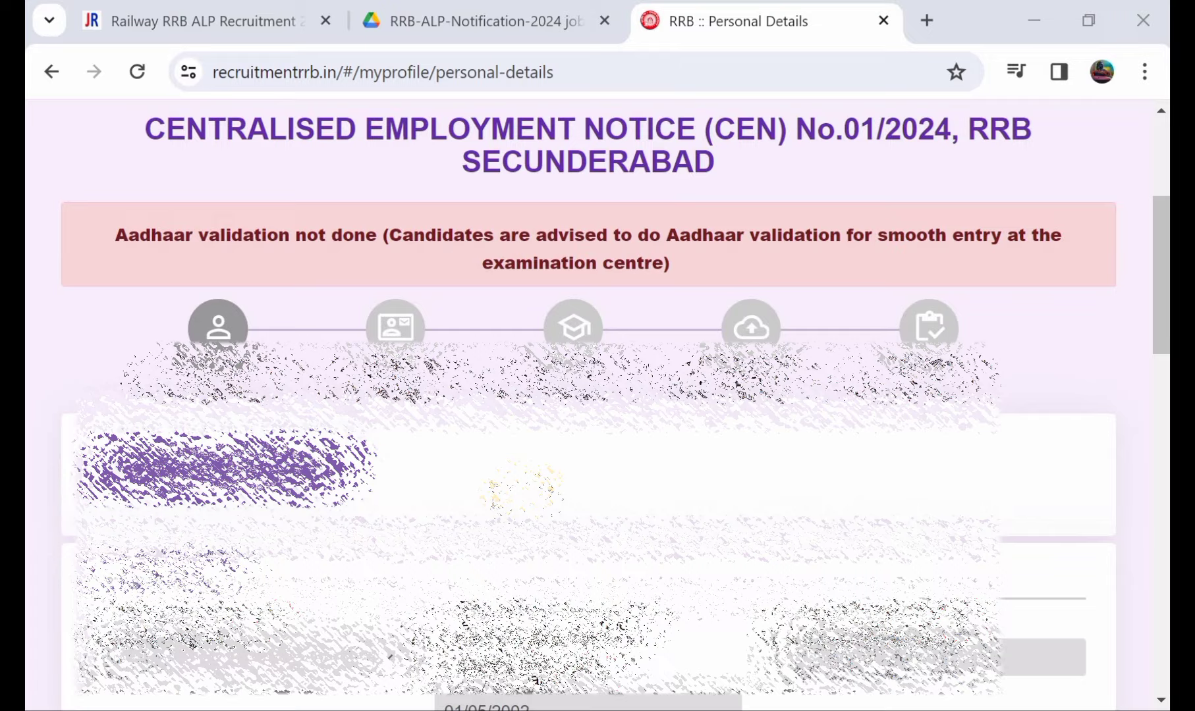
Set the personal details to marital status Unmarried, religion Hindu and examination language Telugu.
scroll(520, 488, "down", 5)
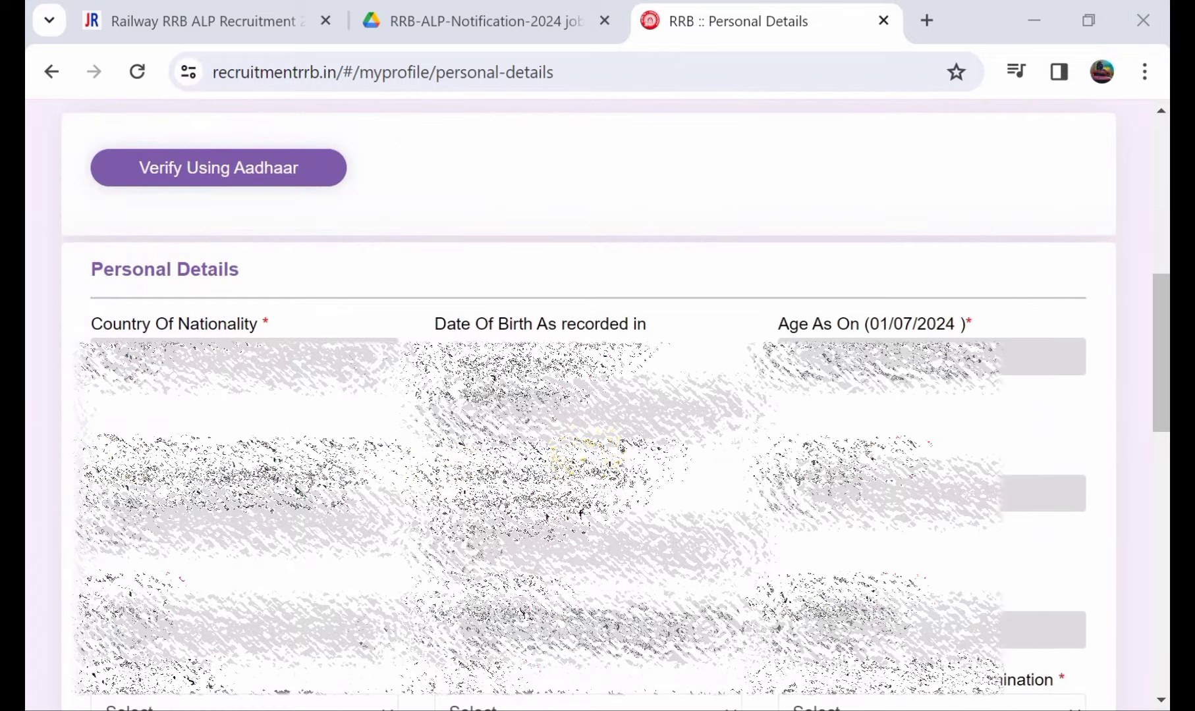
scroll(520, 488, "down", 2)
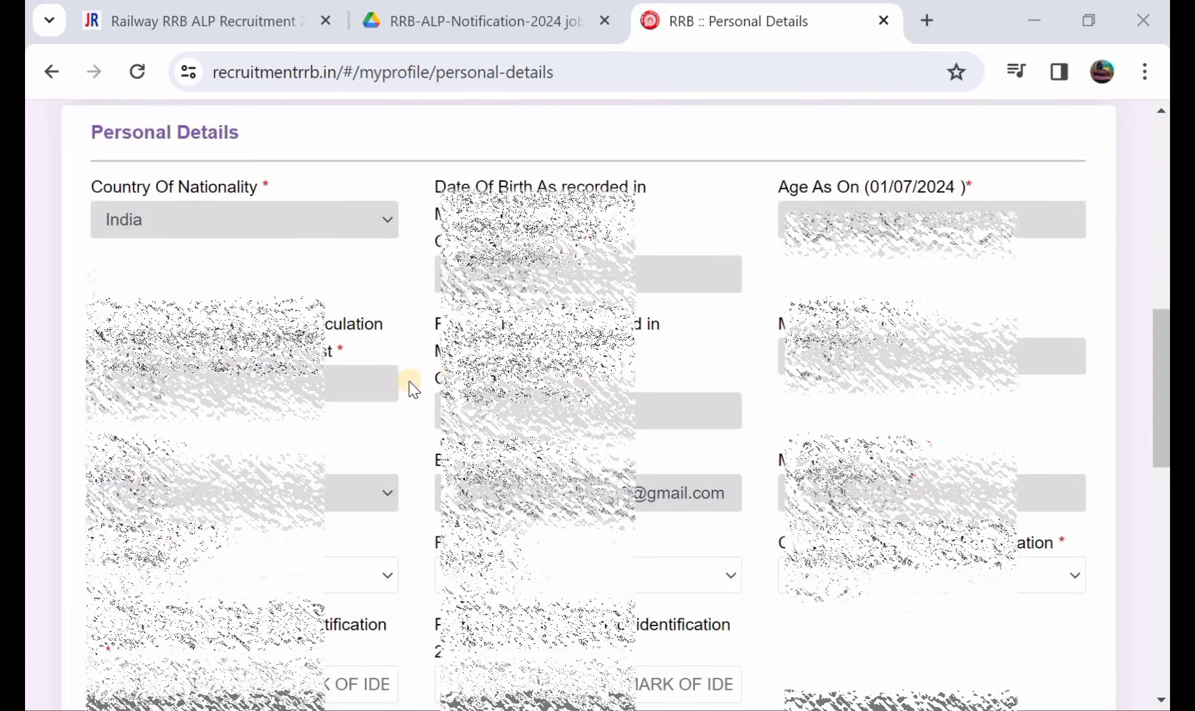
scroll(412, 389, "down", 1)
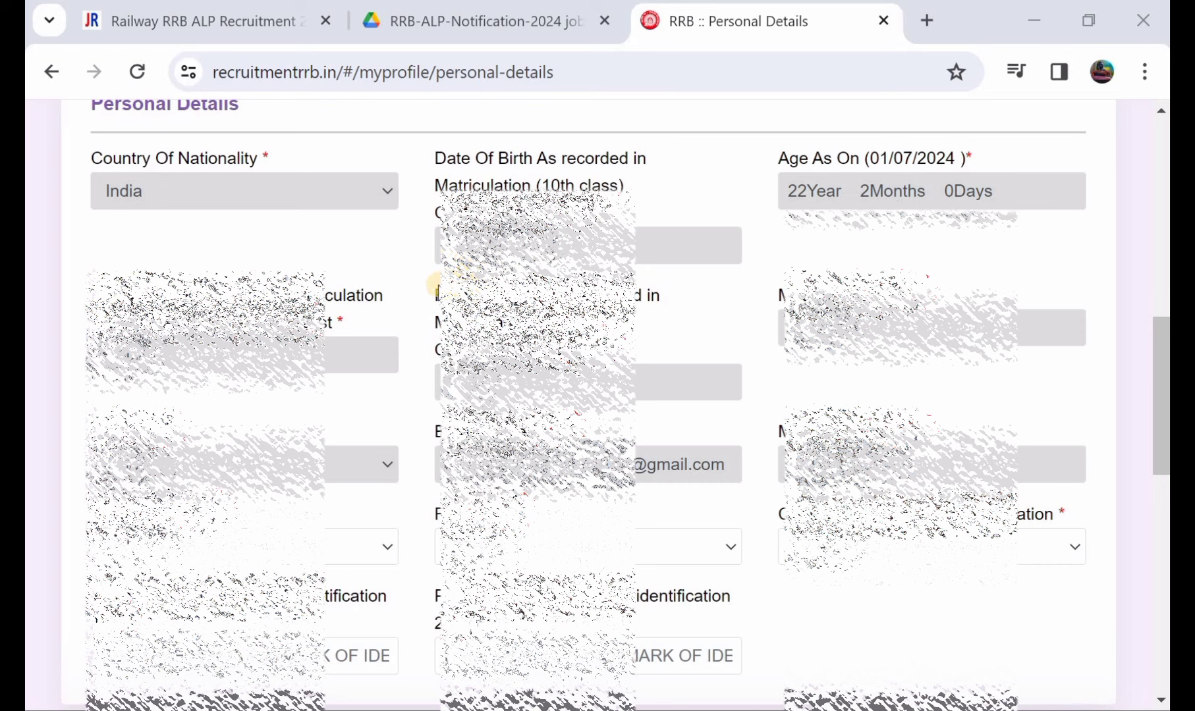
scroll(436, 285, "down", 5)
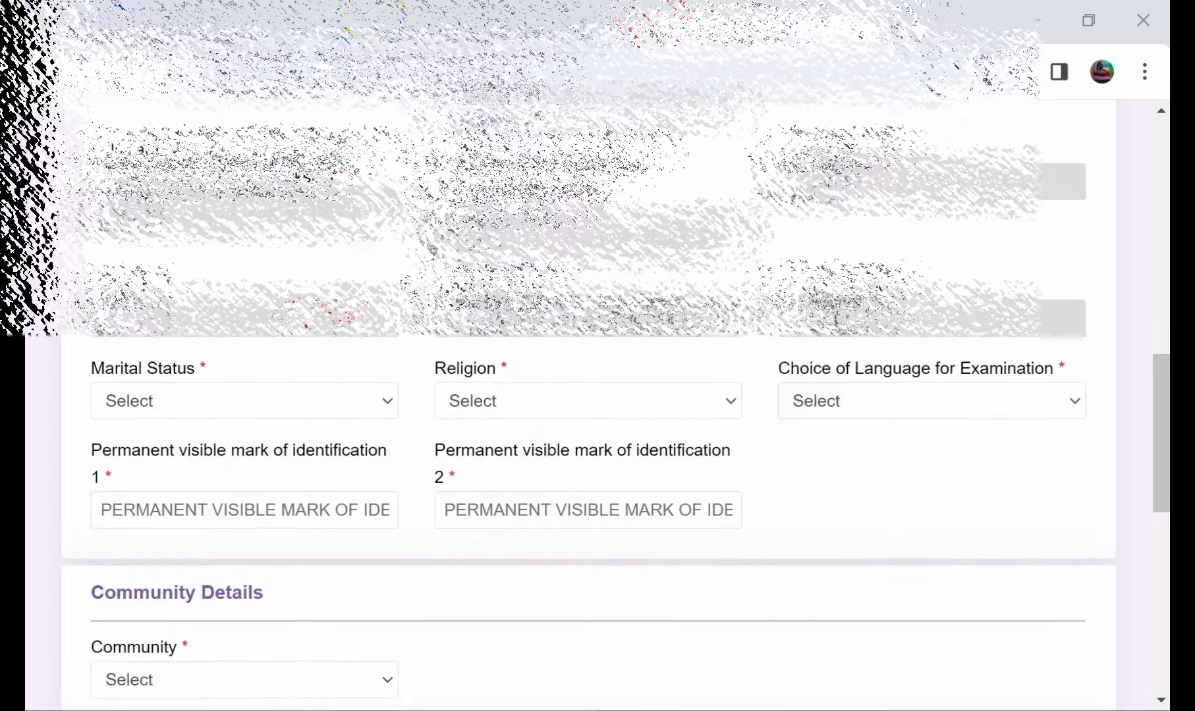
left_click(225, 408)
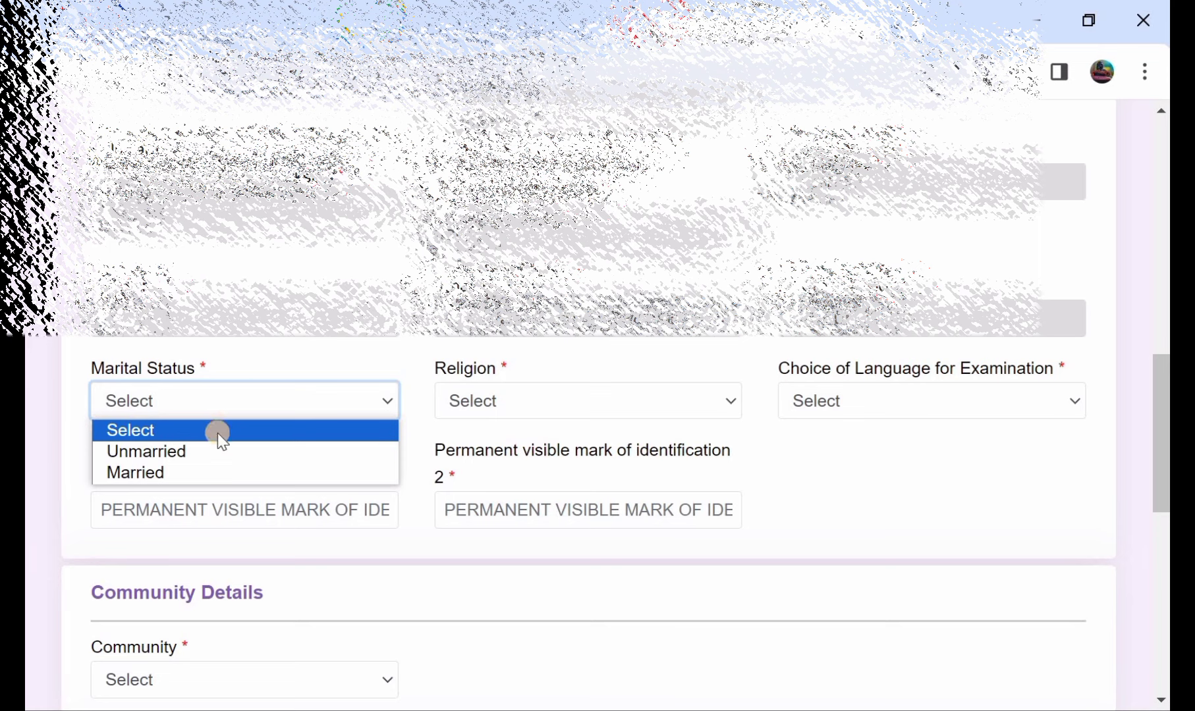
left_click(217, 452)
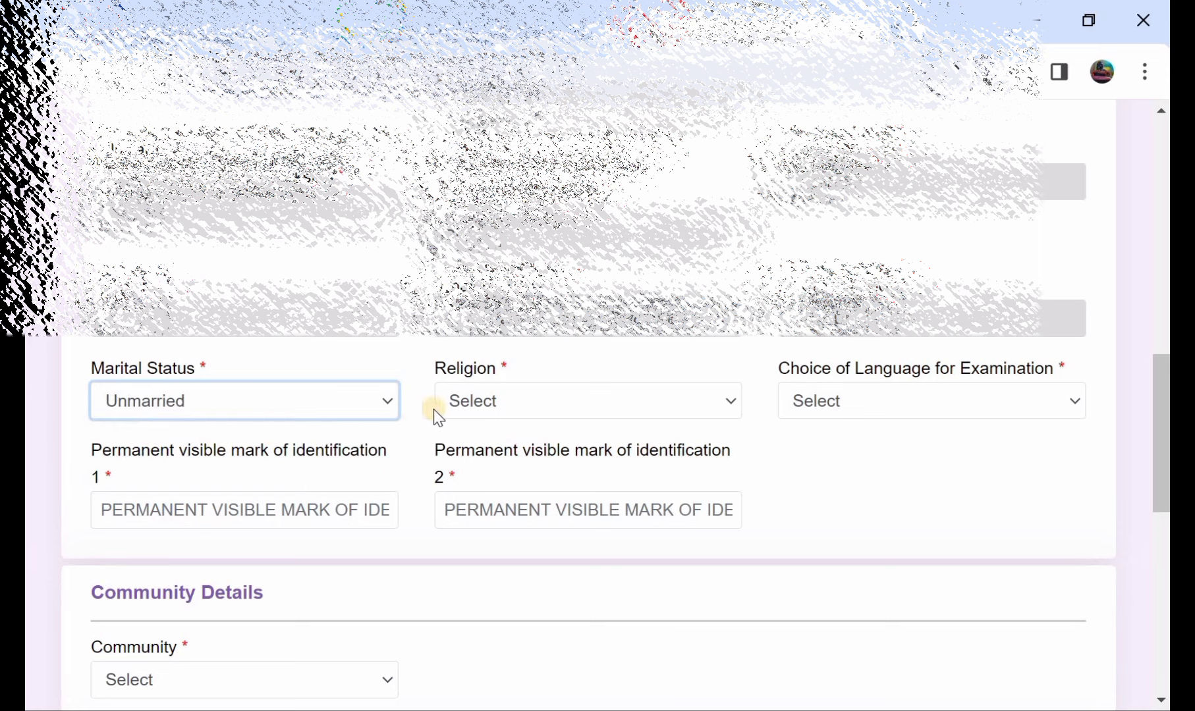
left_click(458, 412)
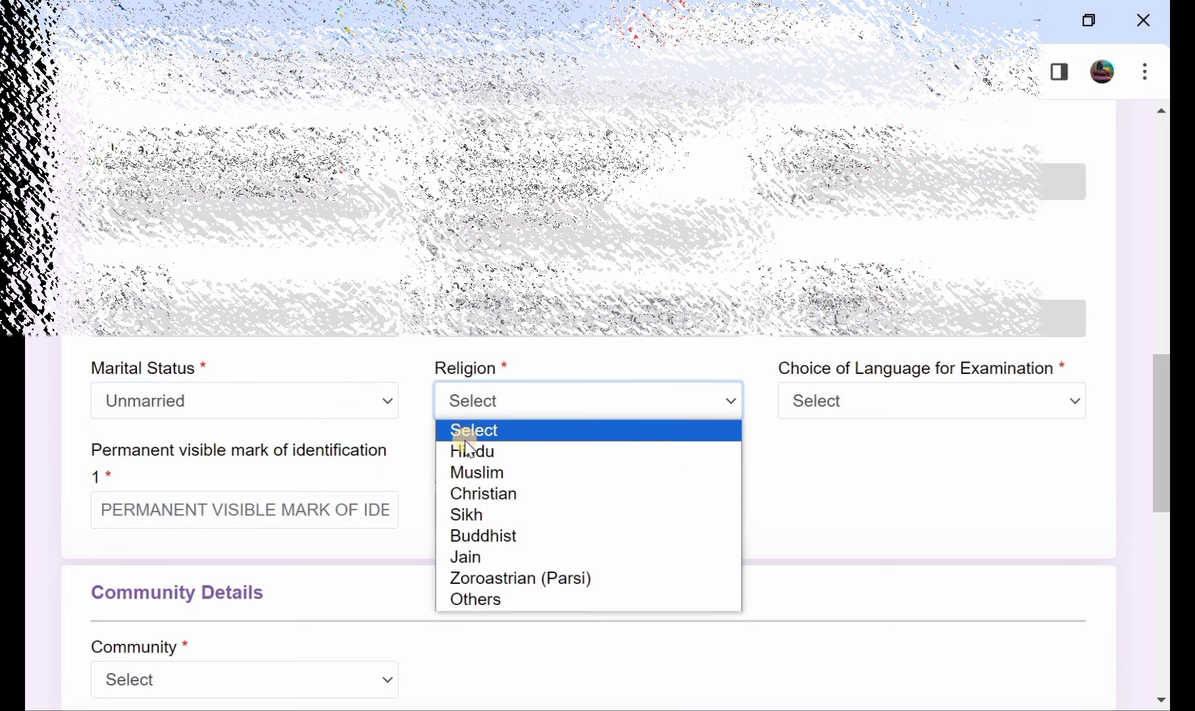
left_click(467, 452)
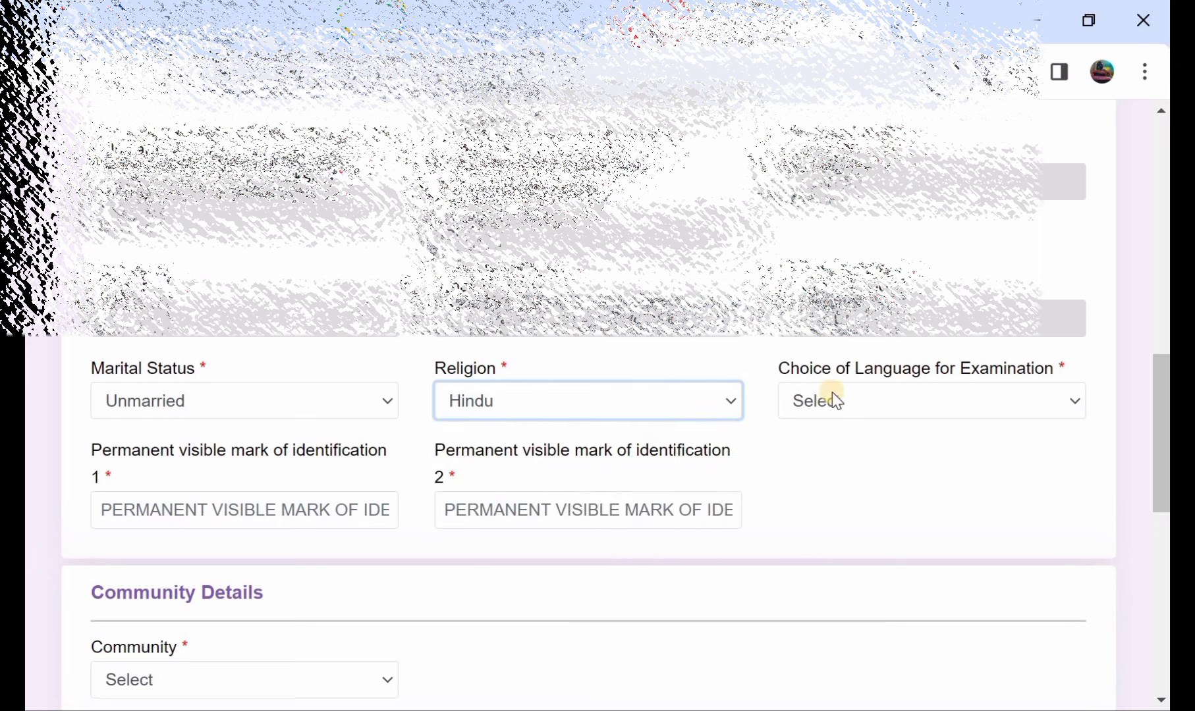
left_click(945, 398)
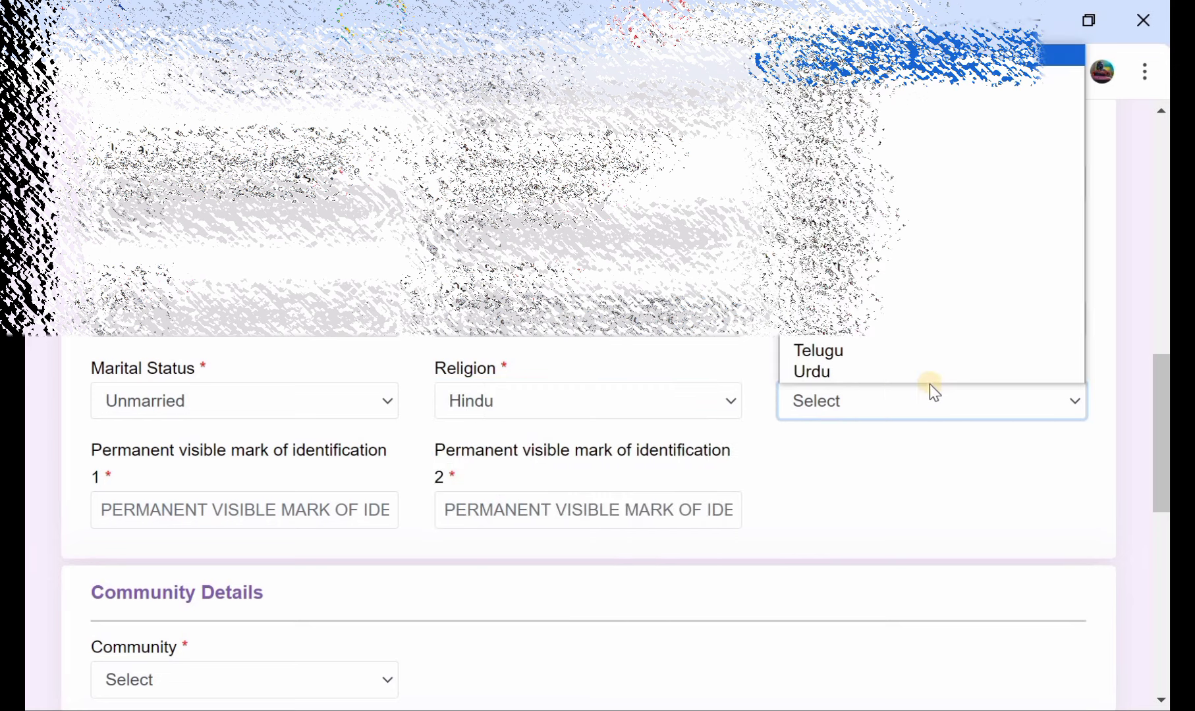
left_click(903, 357)
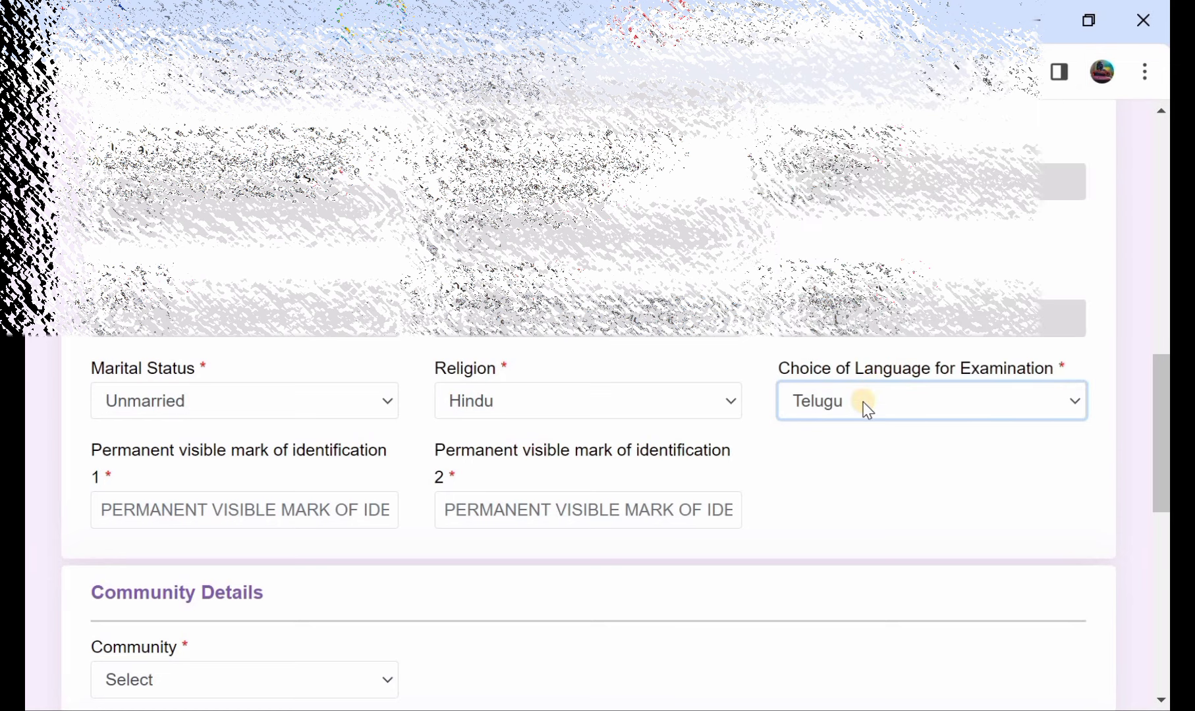
Set the community to SC (Scheduled Caste) and agree to the notice about recognised communities.
scroll(527, 448, "down", 1)
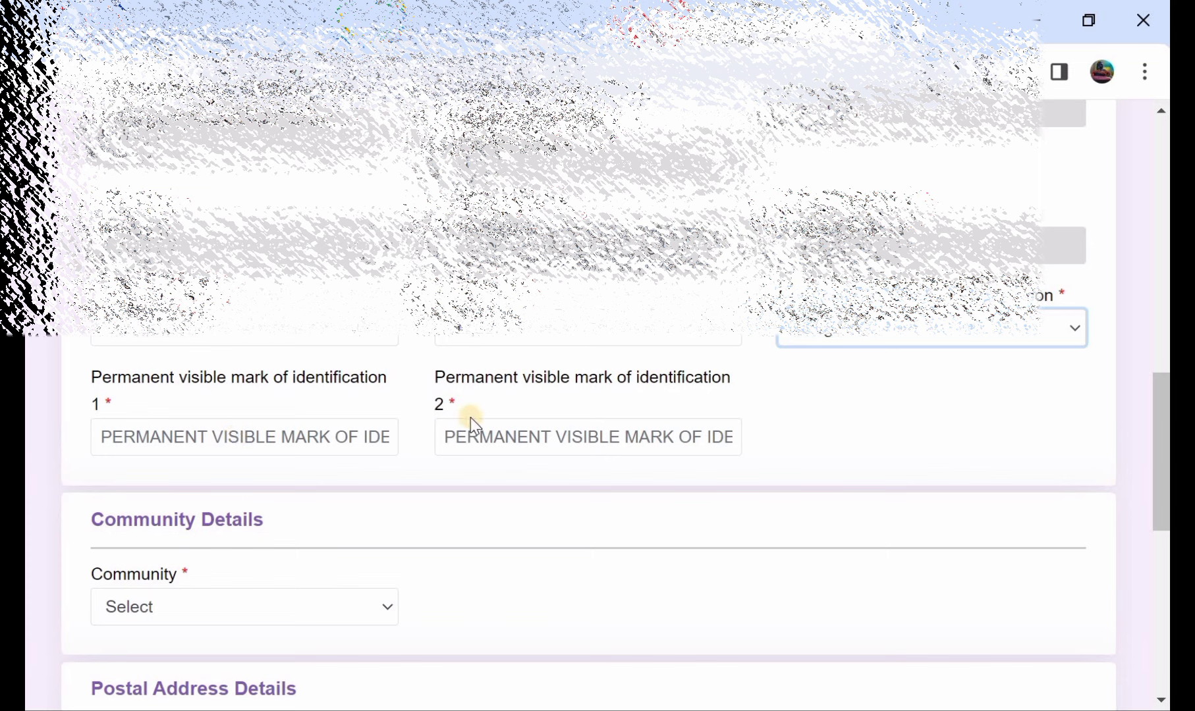
scroll(329, 436, "down", 3)
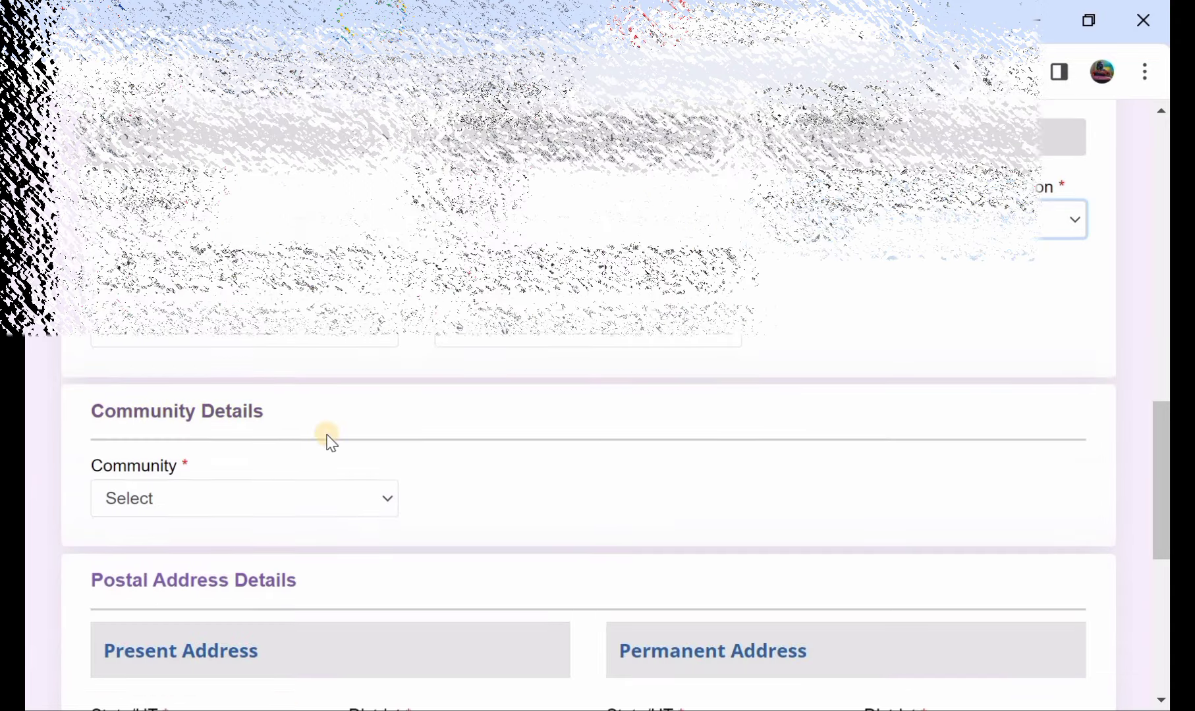
left_click(218, 409)
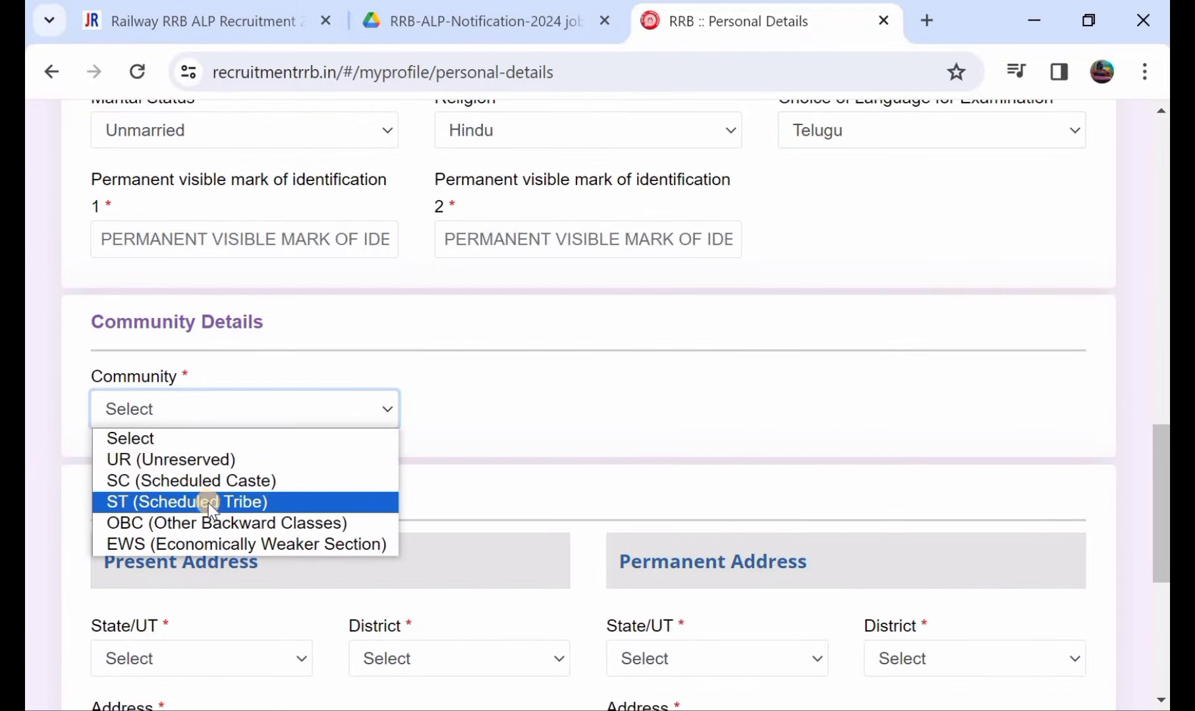
left_click(215, 485)
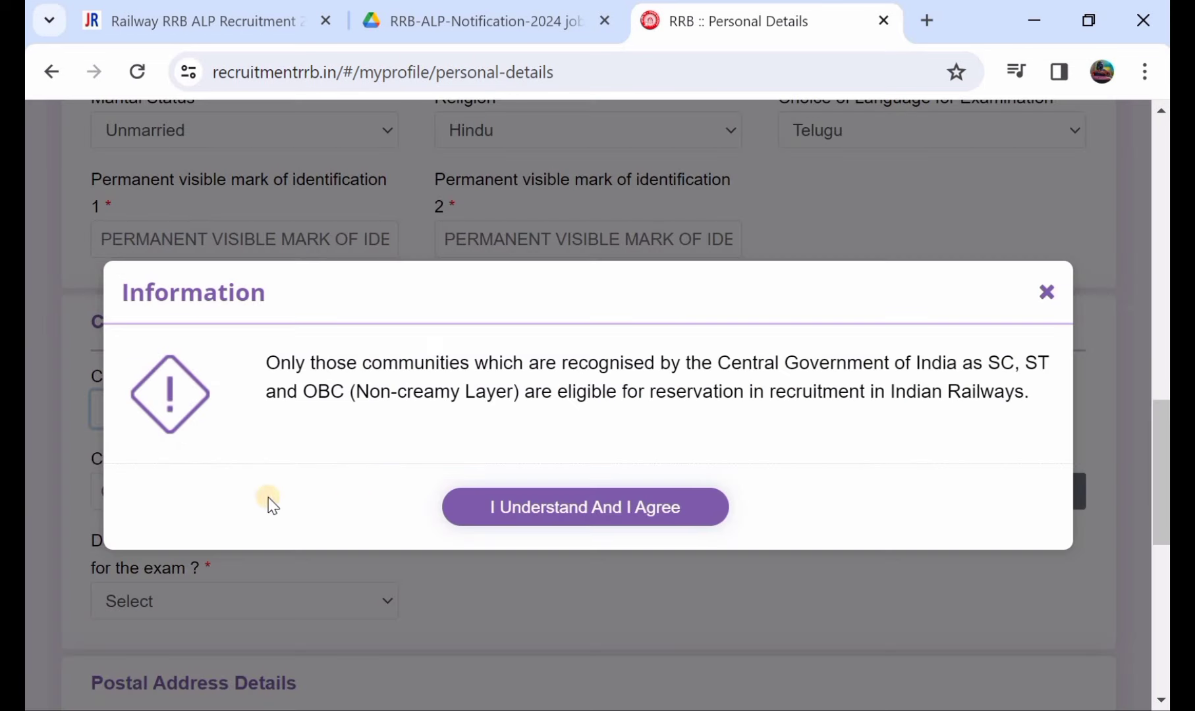
left_click(533, 508)
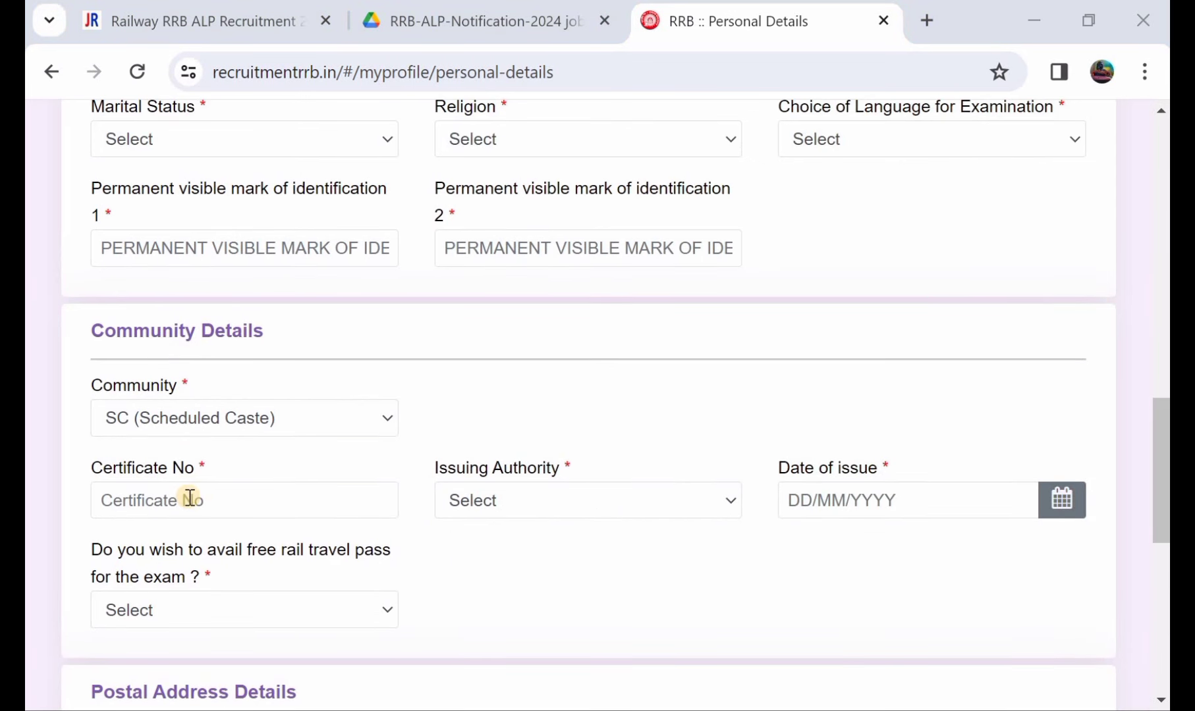
Set the caste certificate's issuing authority to Revenue Officers not below the rank of Tehsildar and its issuing state to Telangana.
left_click(492, 504)
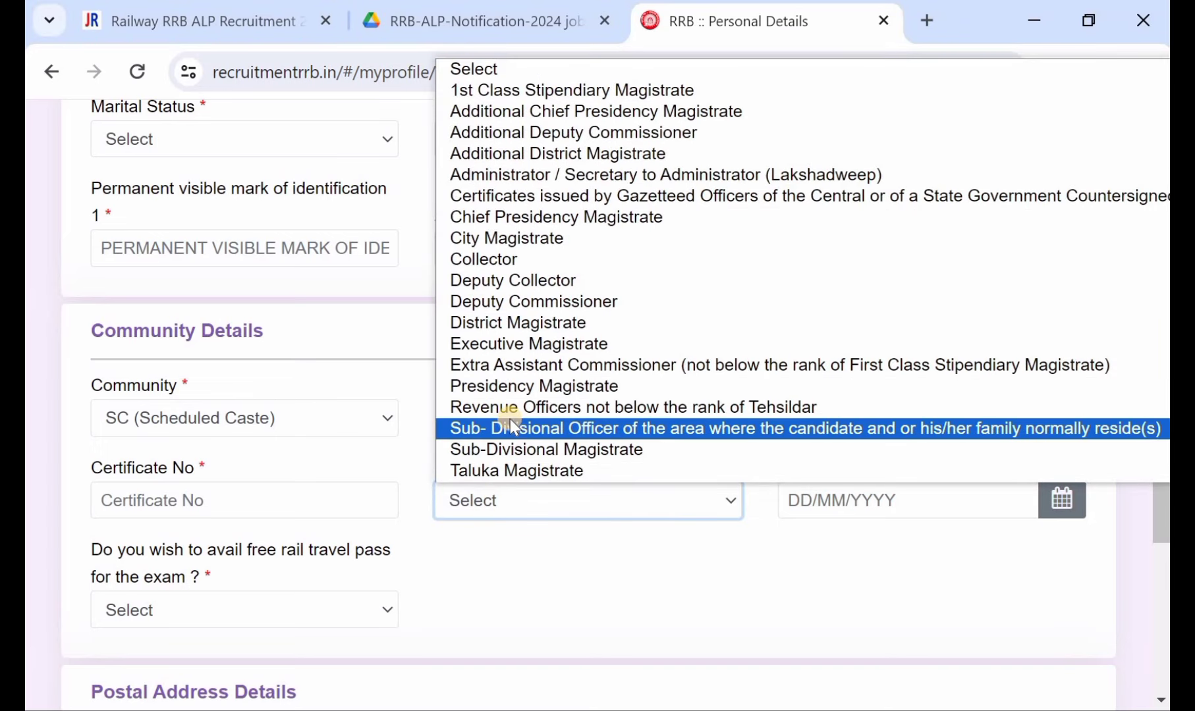
left_click(511, 415)
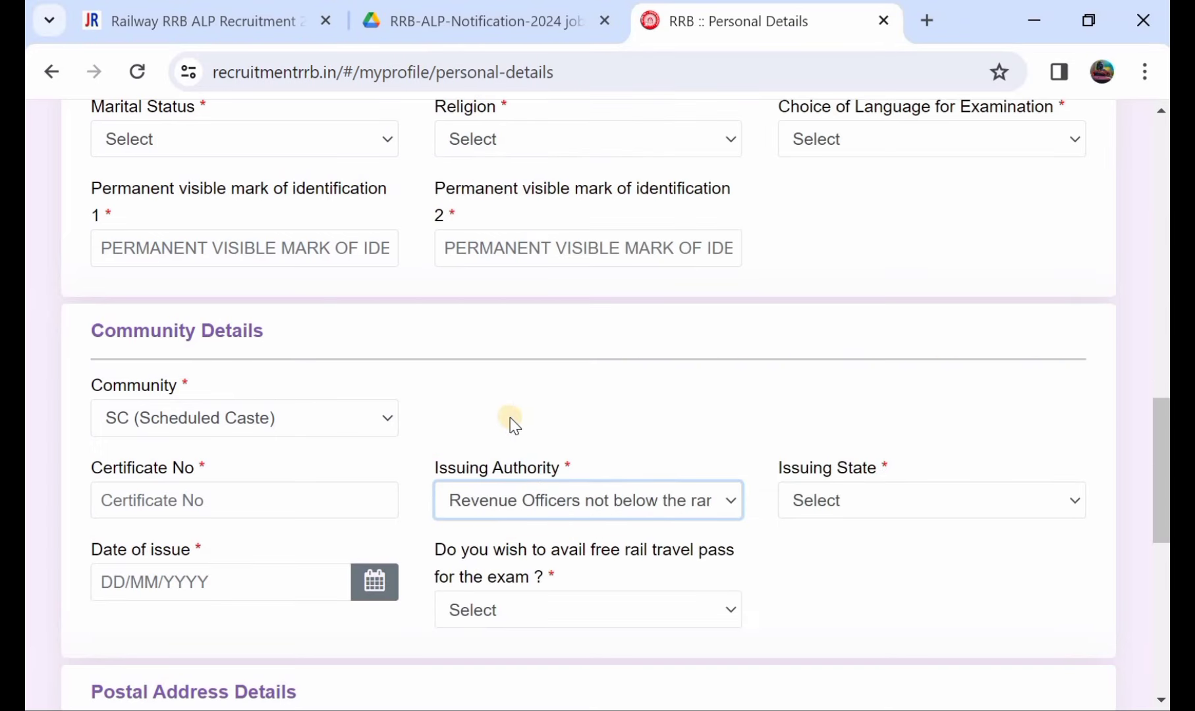
left_click(800, 507)
scroll(869, 412, "down", 5)
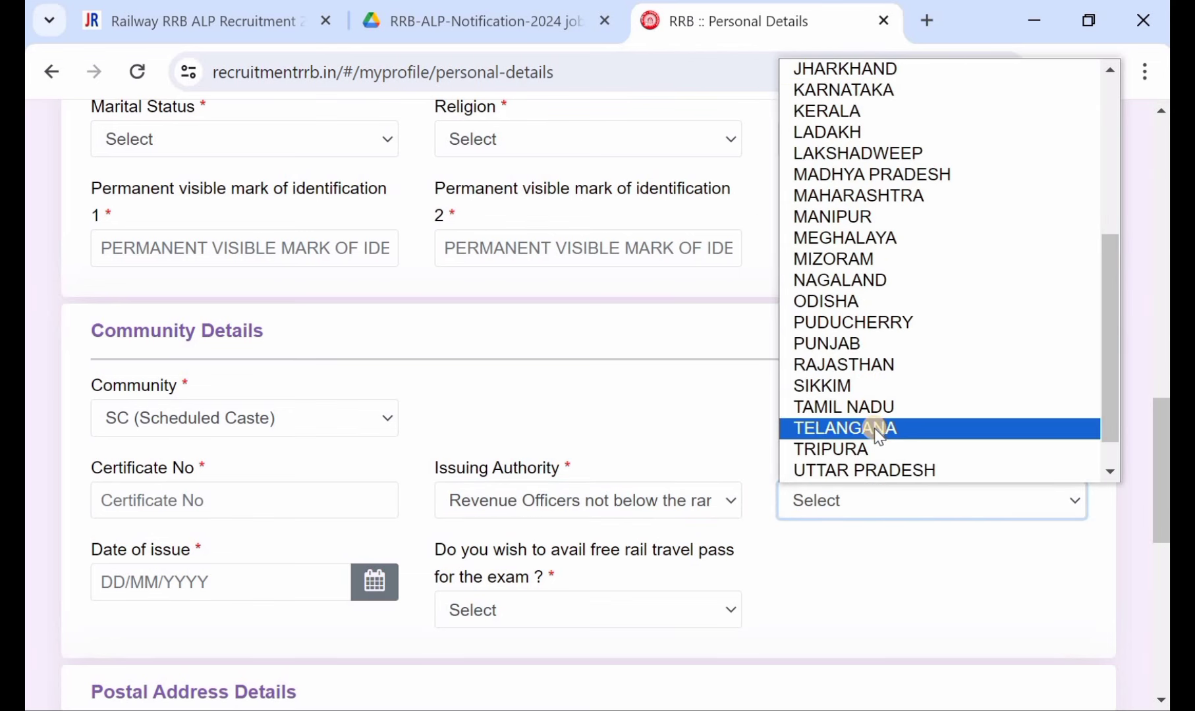
left_click(873, 429)
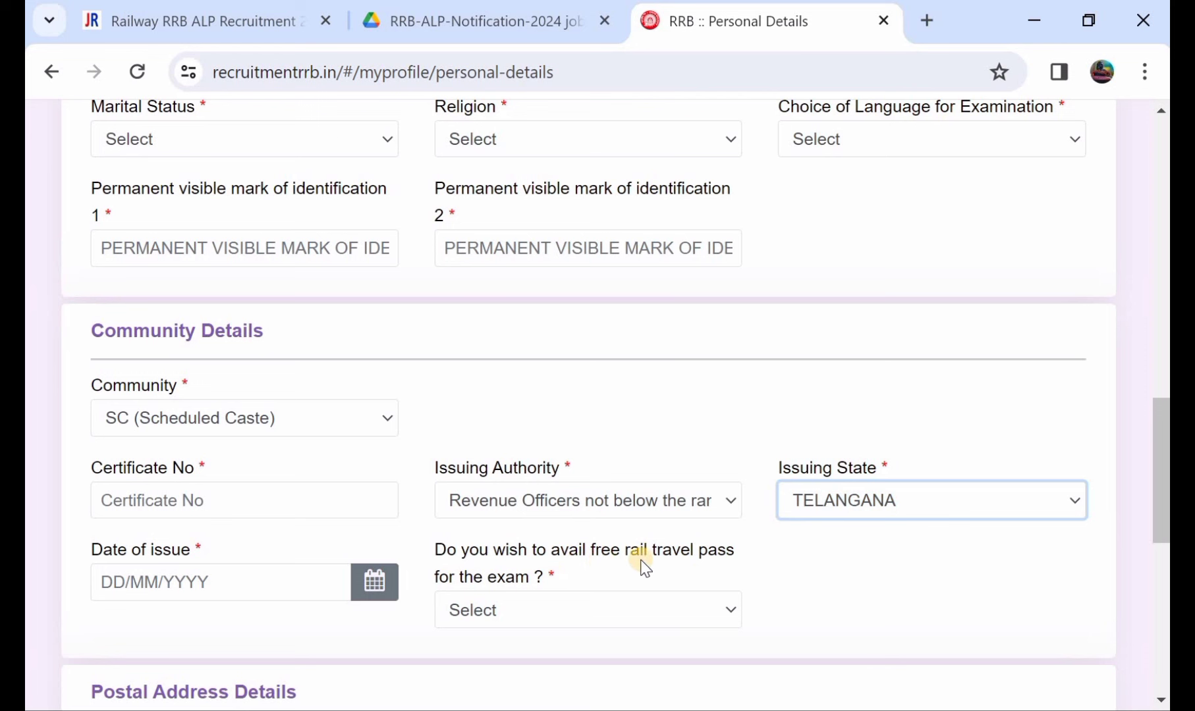
Answer Yes to availing the free rail travel pass for the exam in the community details.
left_click(509, 617)
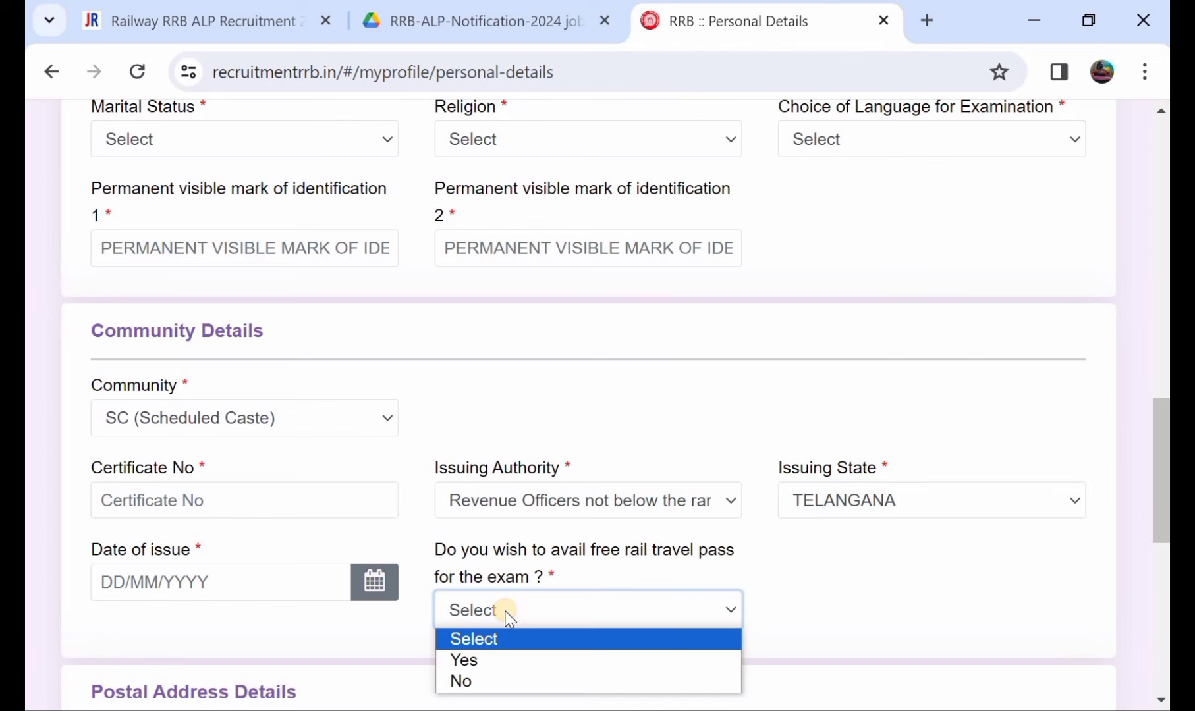
left_click(504, 661)
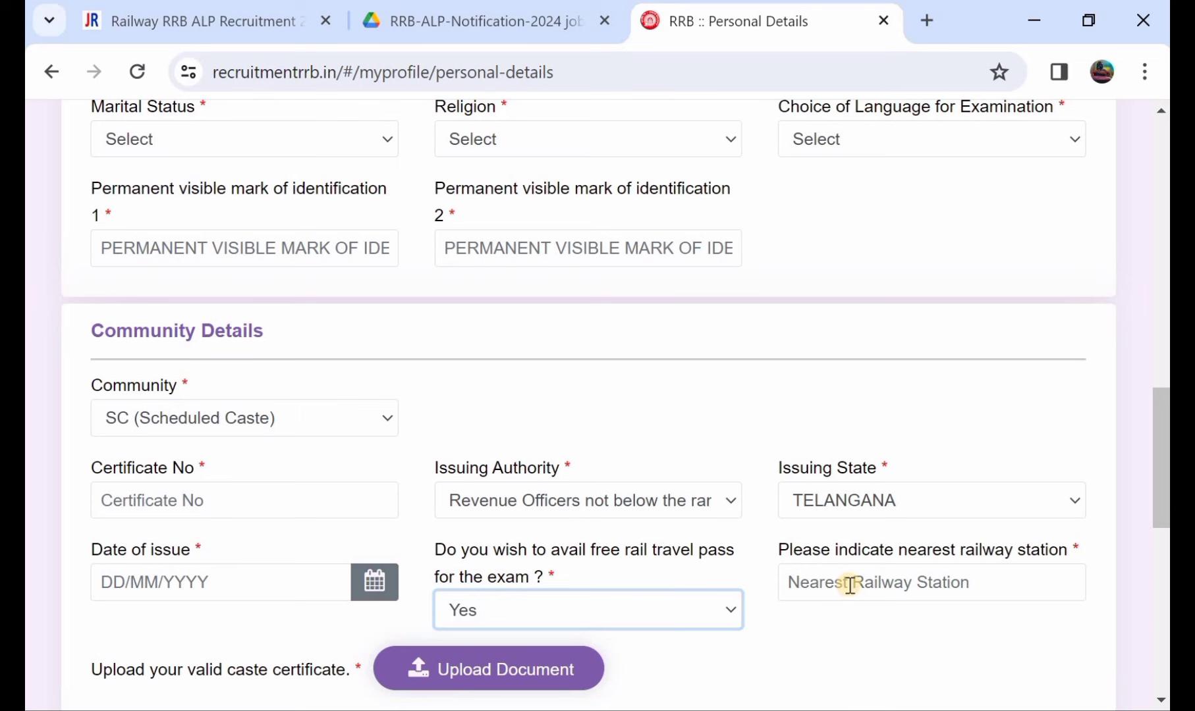
scroll(850, 586, "down", 1)
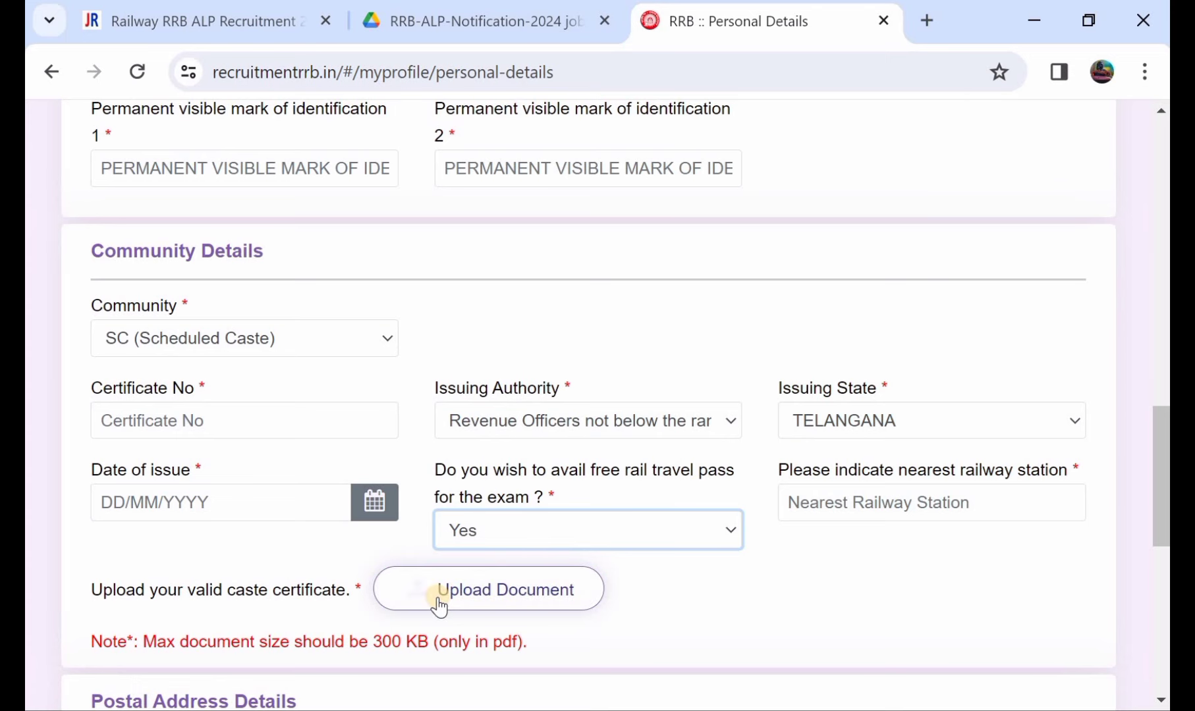
Set the state of the present address to Telangana and choose the applicant's district.
scroll(440, 607, "down", 5)
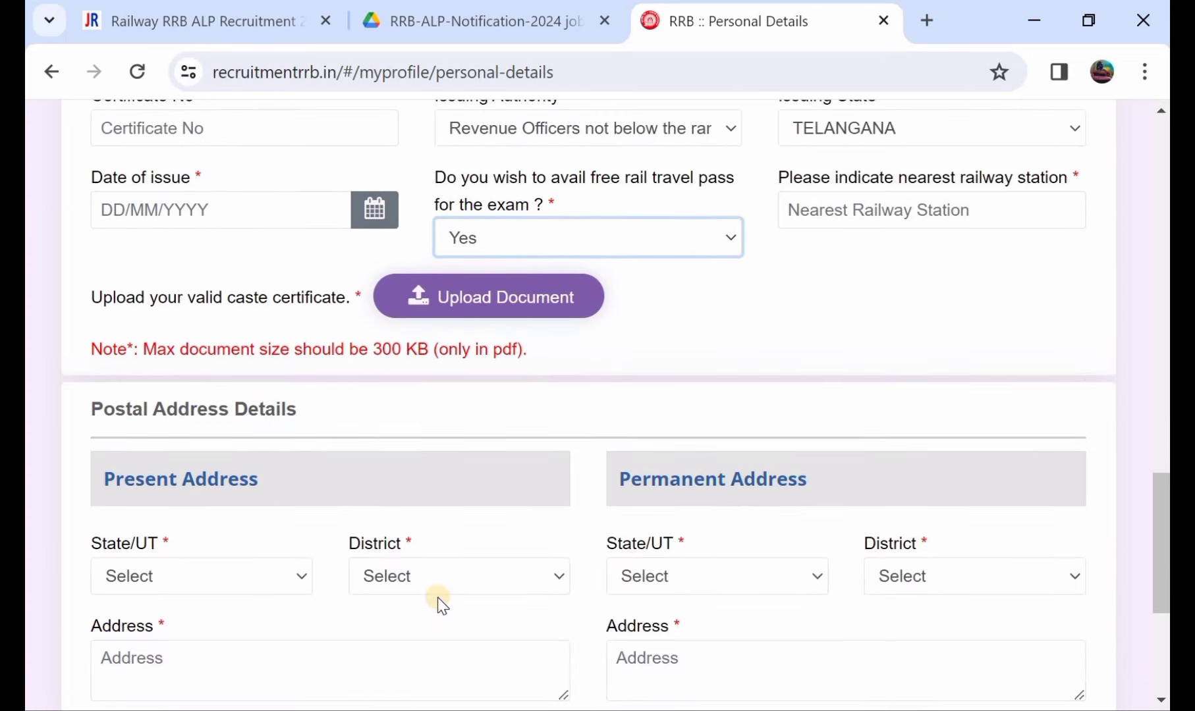
scroll(438, 597, "down", 3)
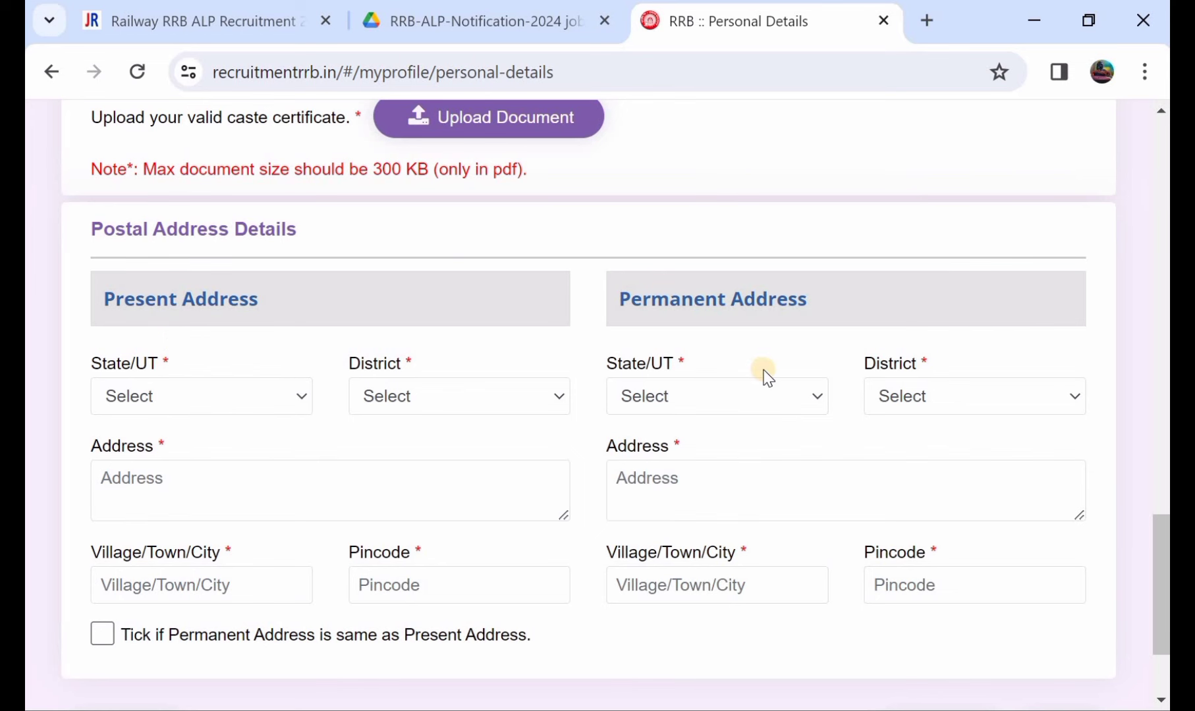
left_click(265, 400)
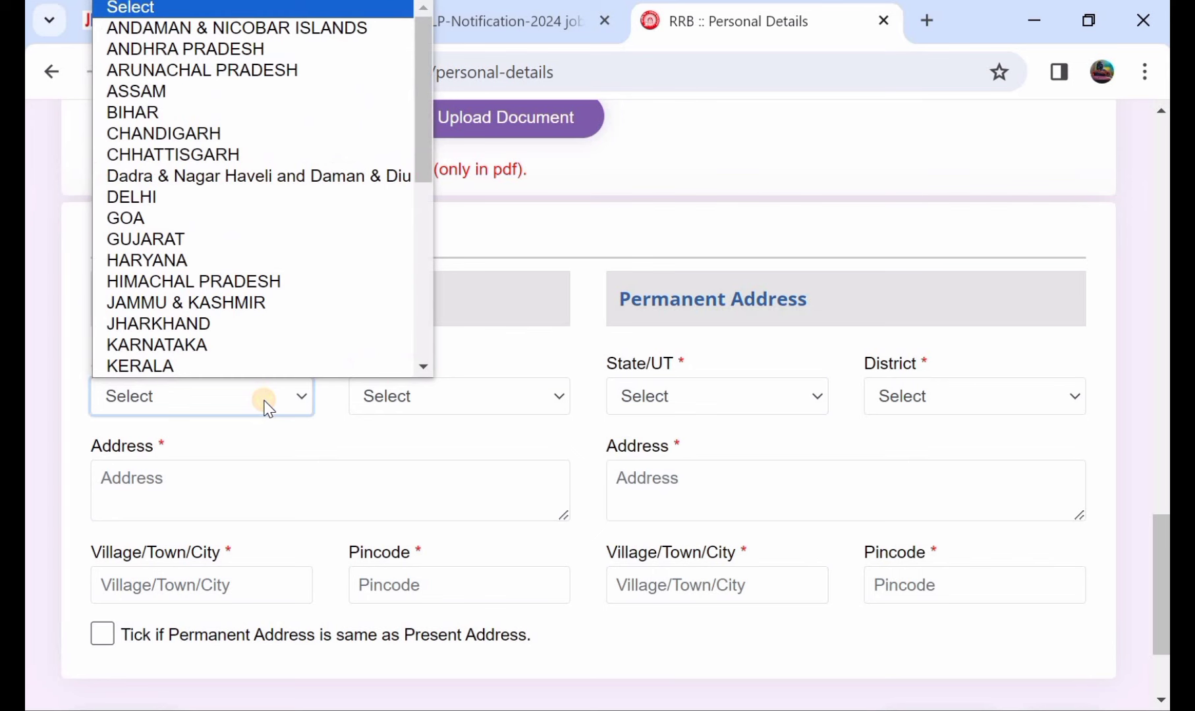
scroll(217, 281, "down", 5)
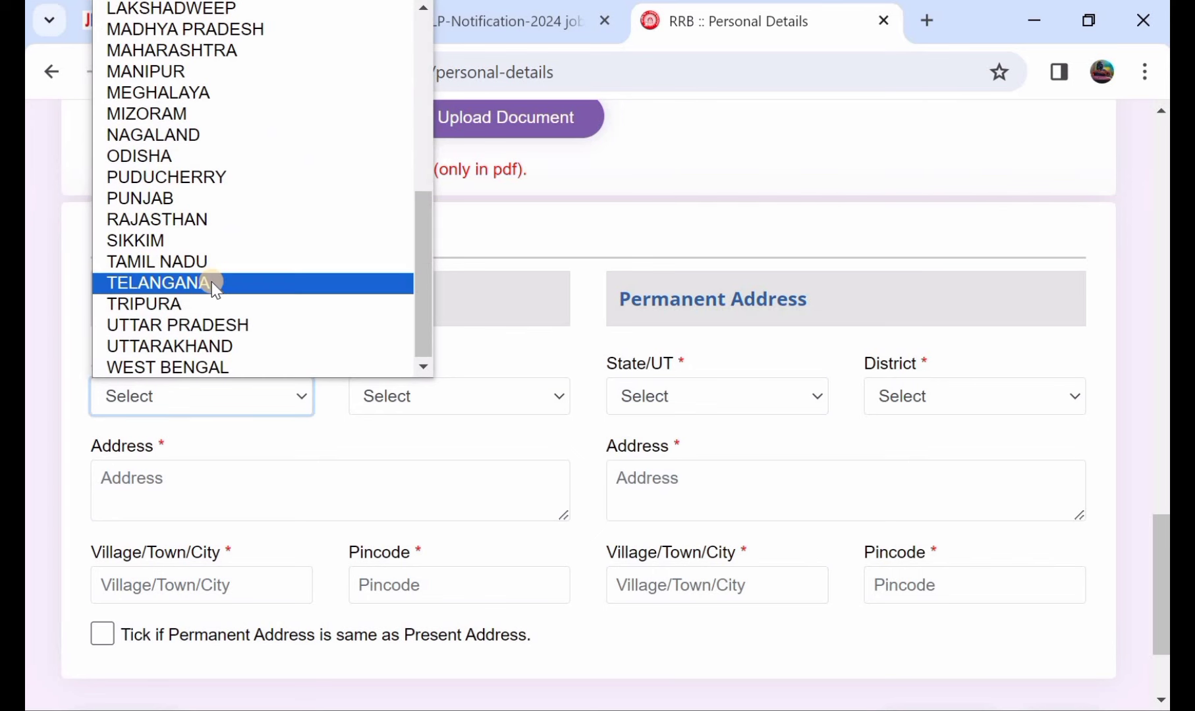
left_click(216, 283)
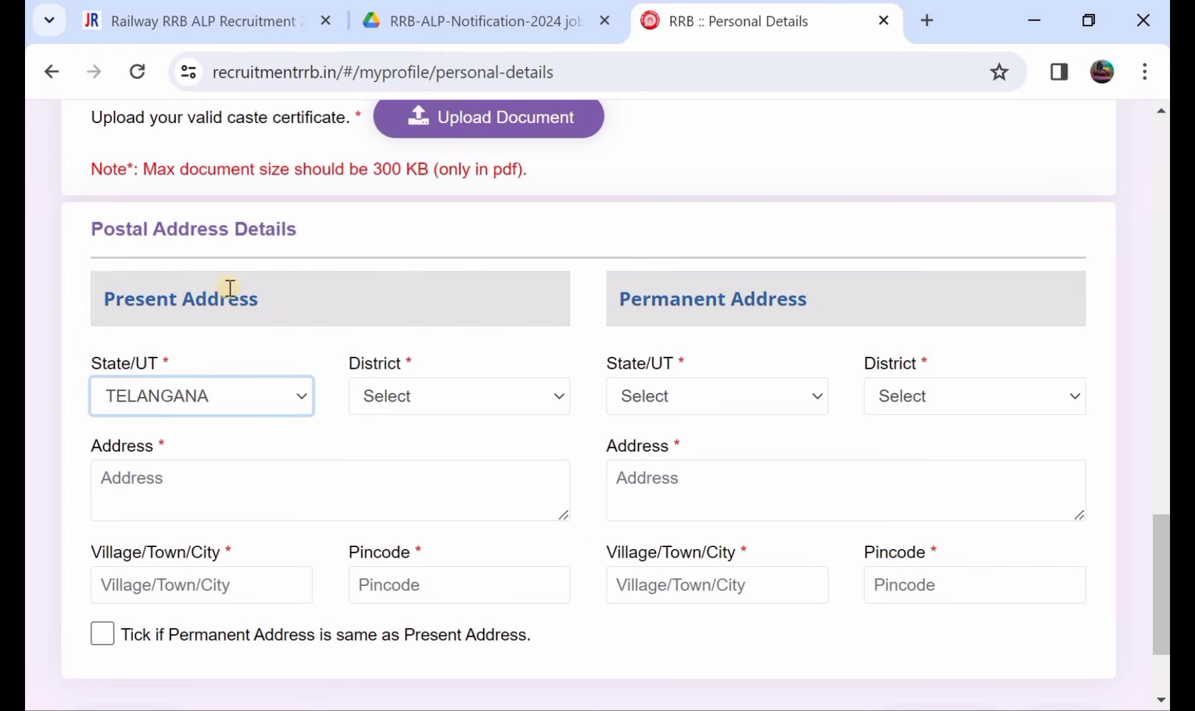
left_click(417, 388)
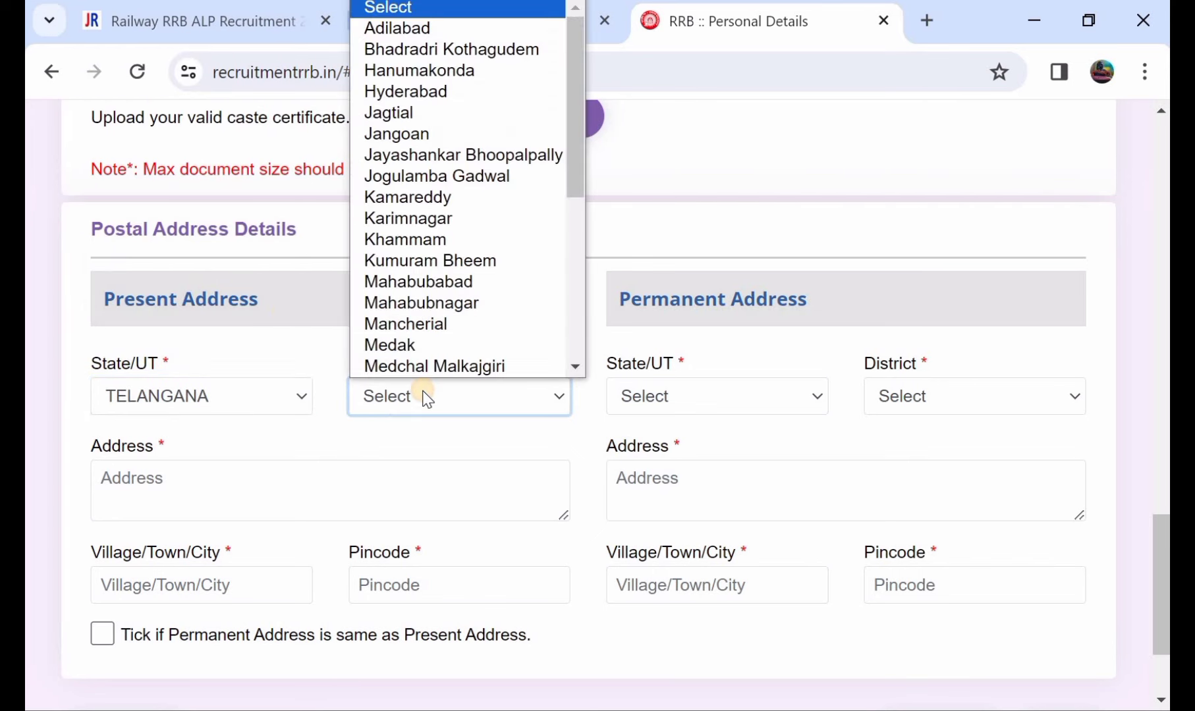
left_click(413, 285)
Fill in the present address with the applicant's street address, village or town, and pincode.
left_click(216, 491)
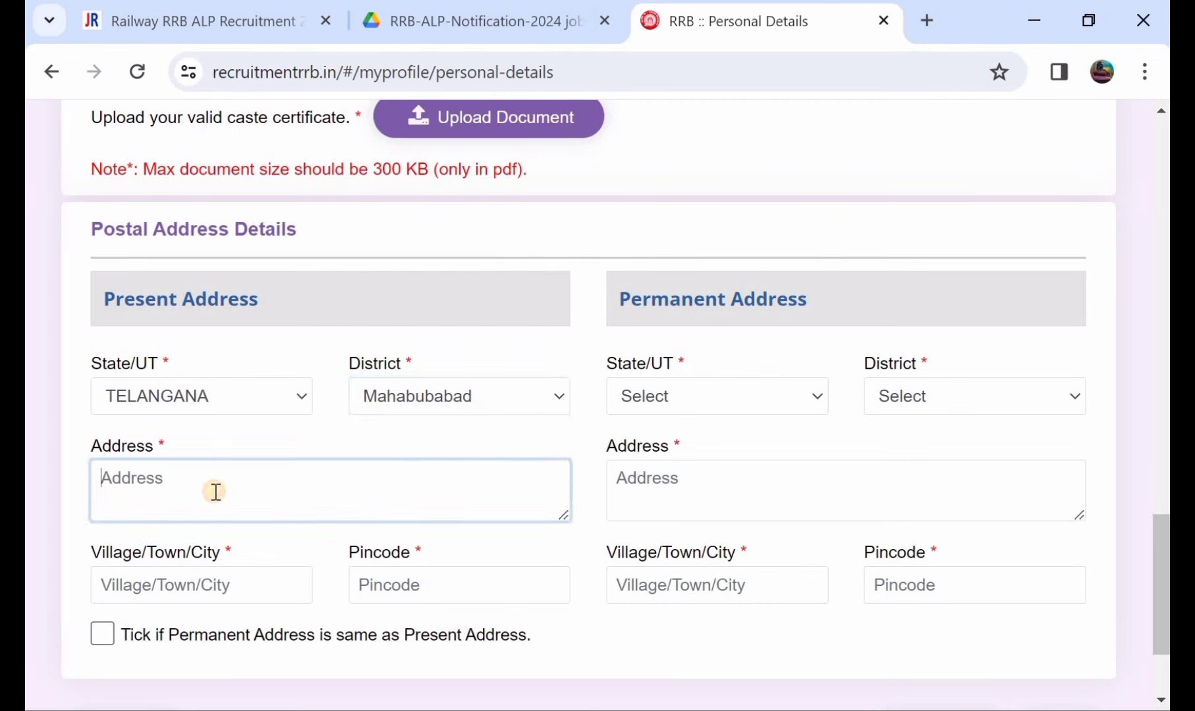
type("638 4b Vidse")
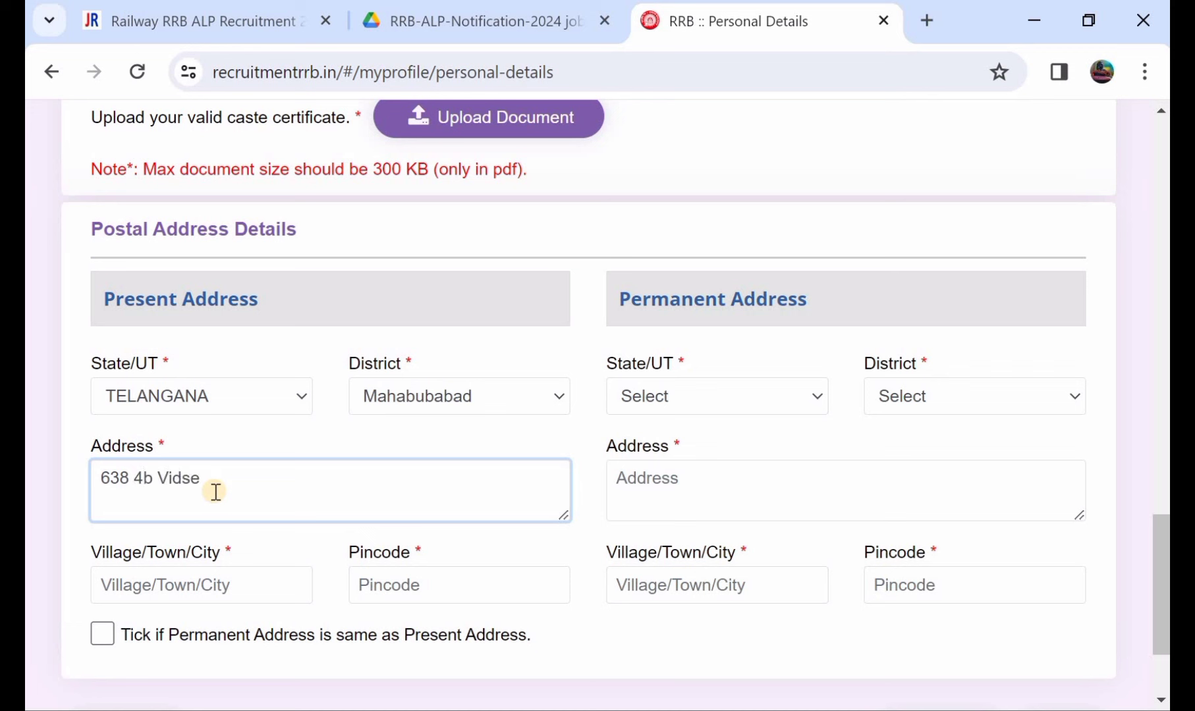
left_click(188, 585)
type("Ber")
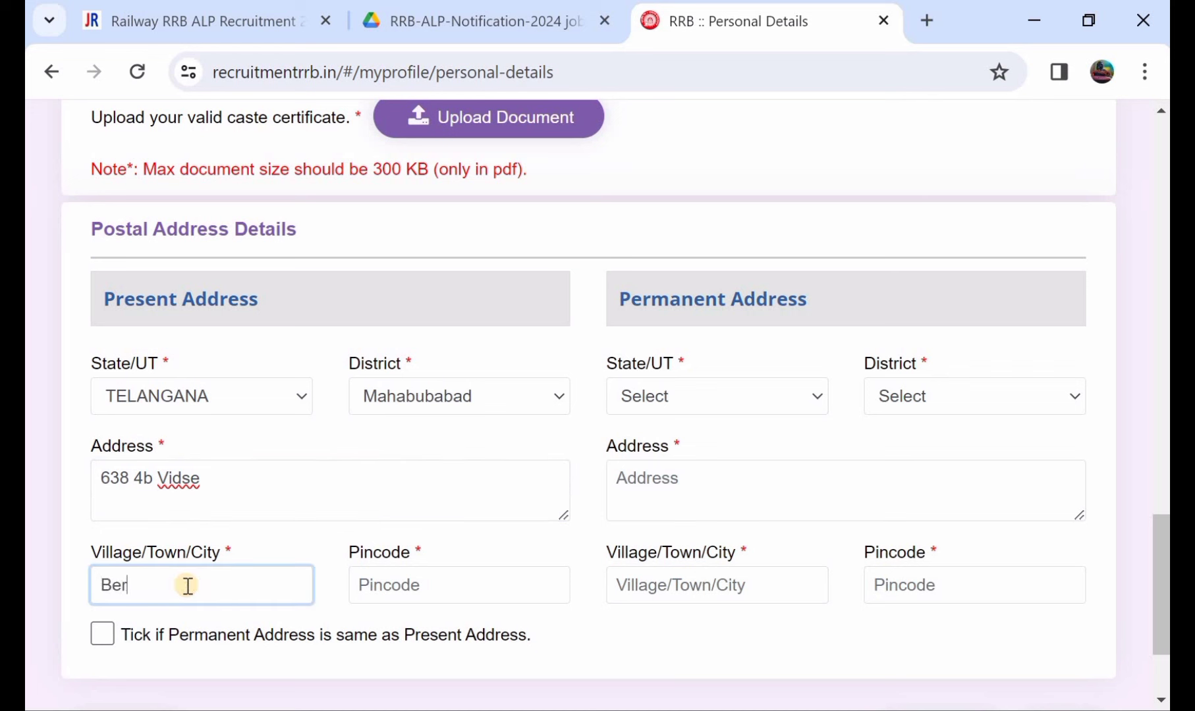
type("iwdS")
left_click(366, 585)
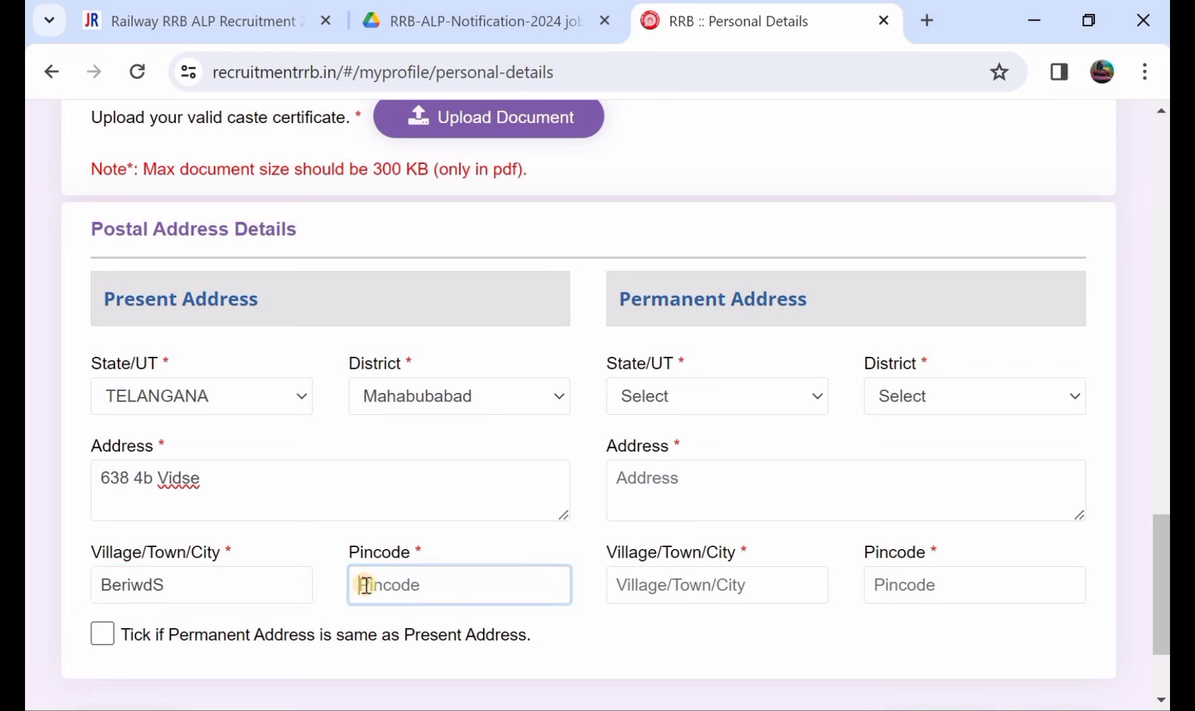
type("506101")
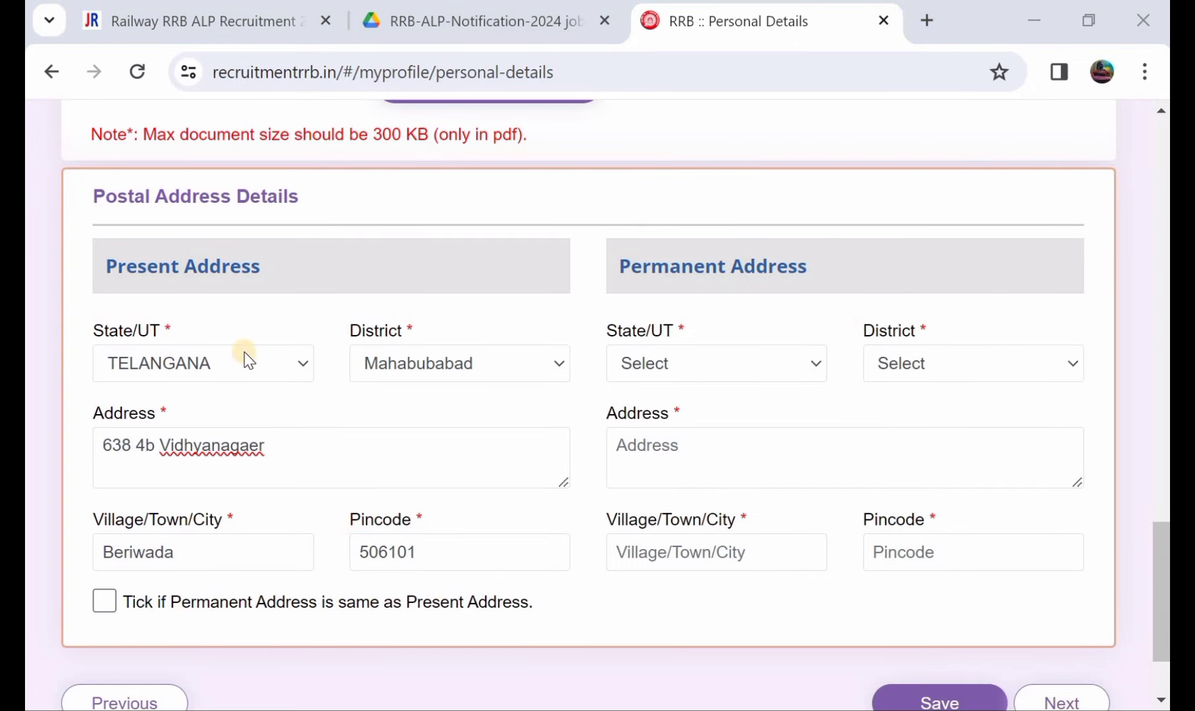
Try marking the permanent address as the same as the present address, and clear that option again.
left_click(103, 602)
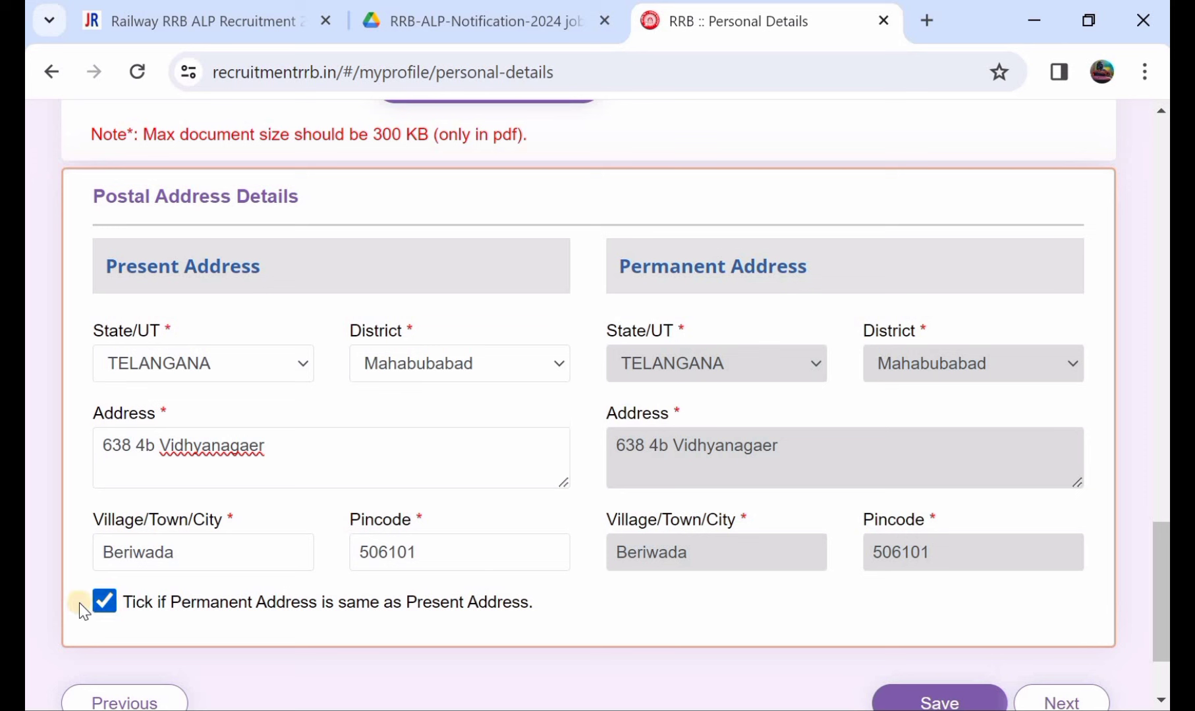
left_click(97, 603)
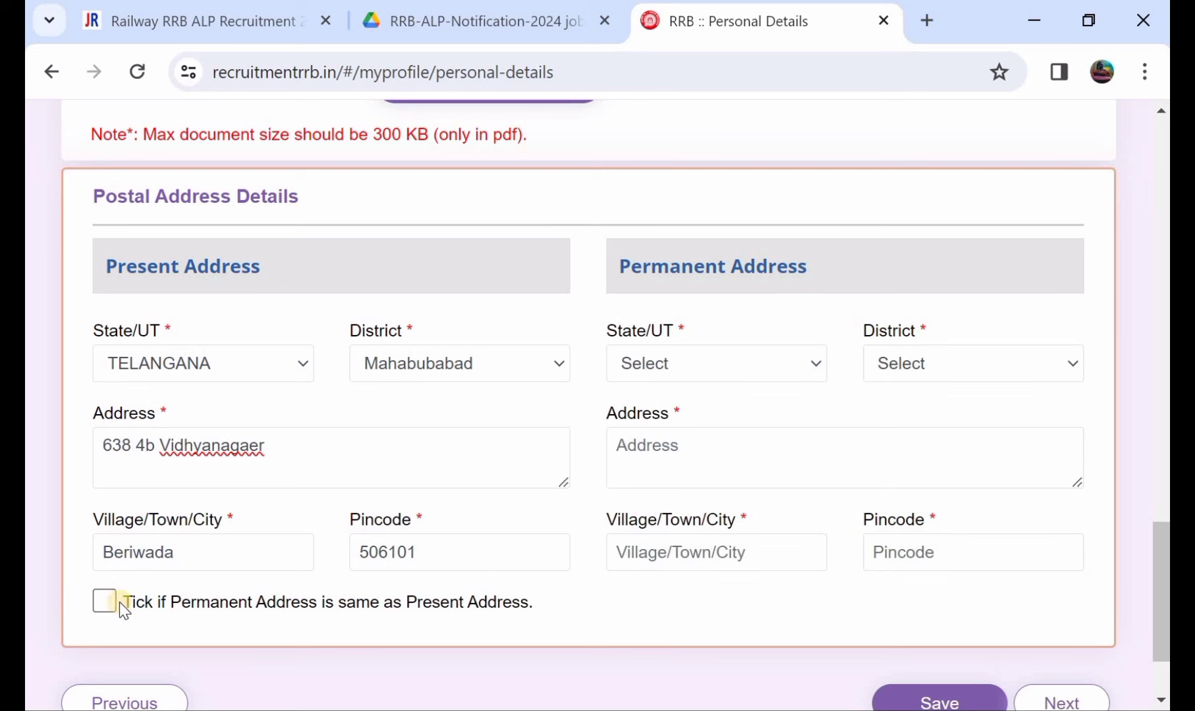
Mark the permanent address as the same as the present address, and save the personal details to proceed to Other Details.
left_click(97, 602)
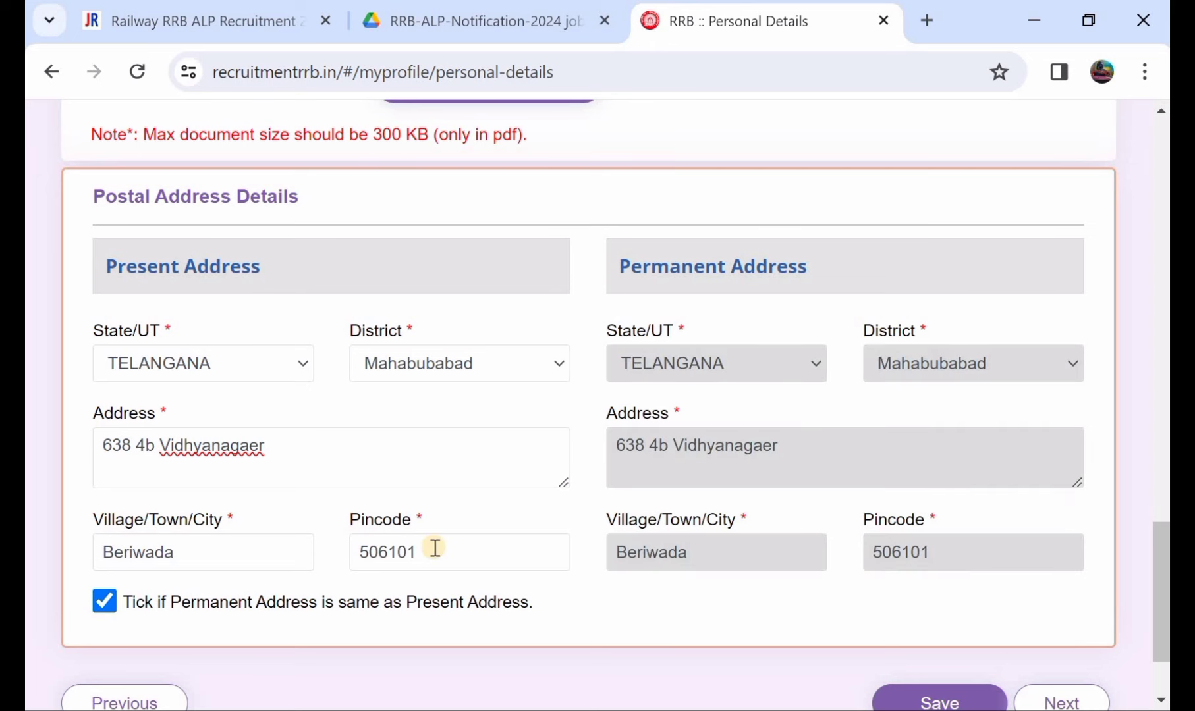
scroll(435, 548, "down", 2)
left_click(947, 597)
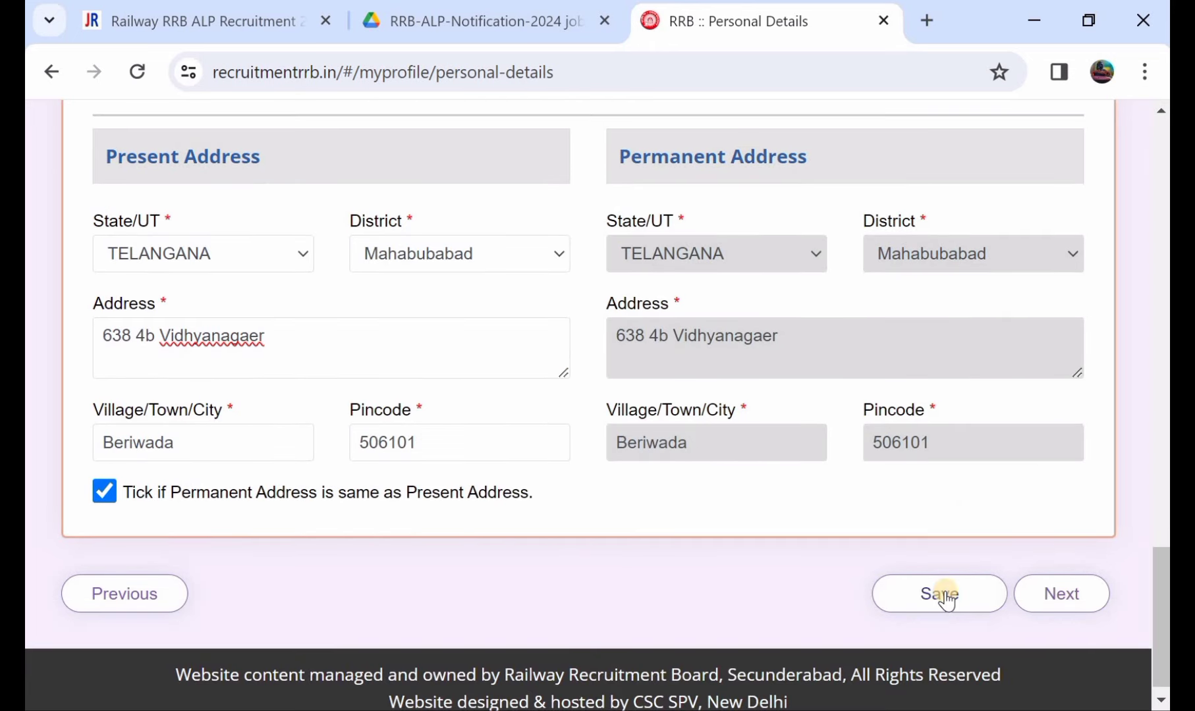
left_click(1058, 597)
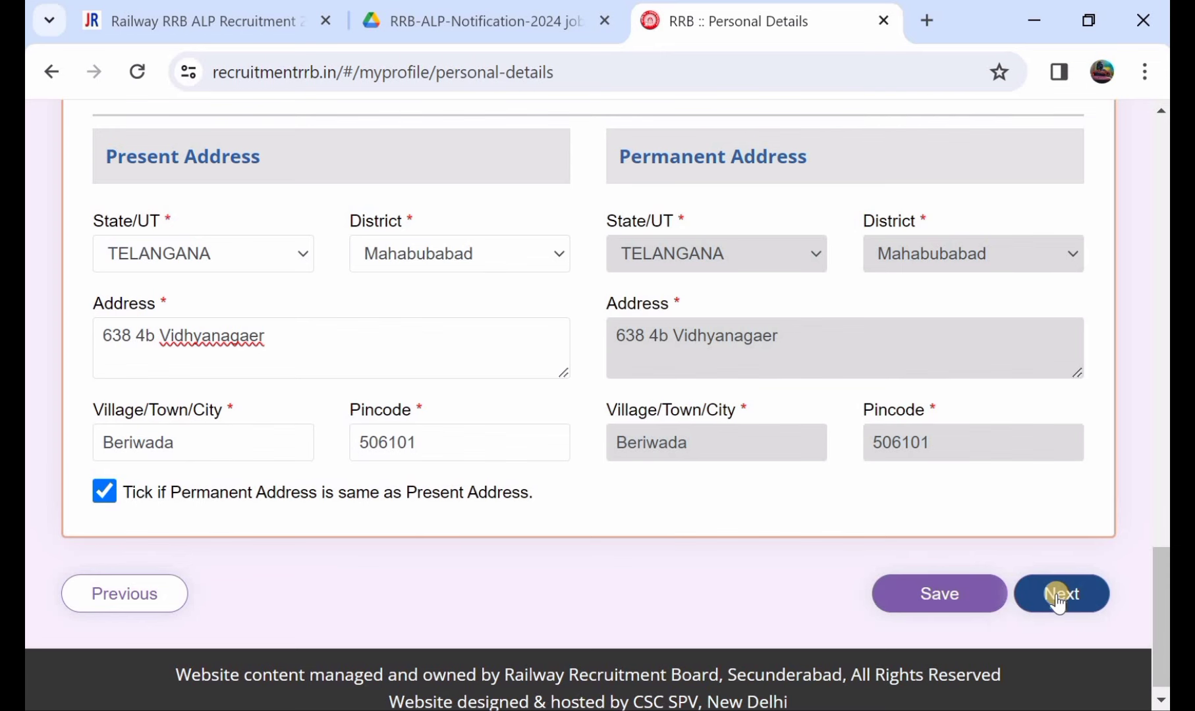
left_click(1058, 597)
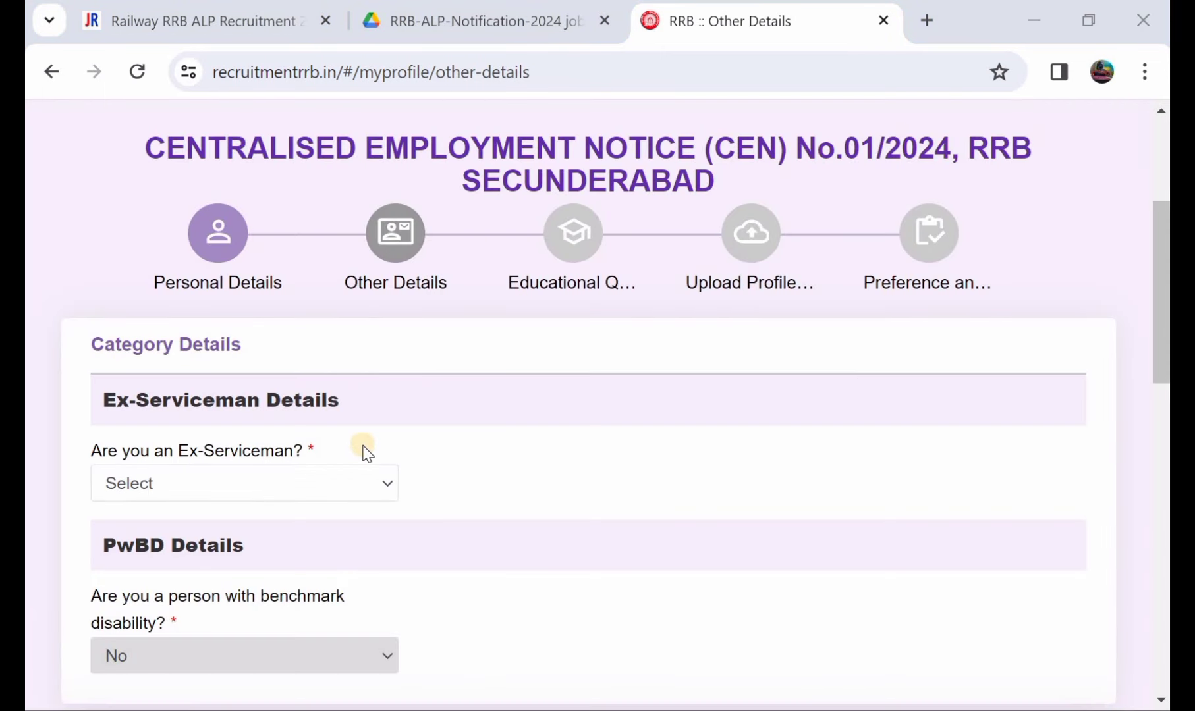
Answer No to being an Ex-Serviceman in the category details.
scroll(366, 453, "down", 1)
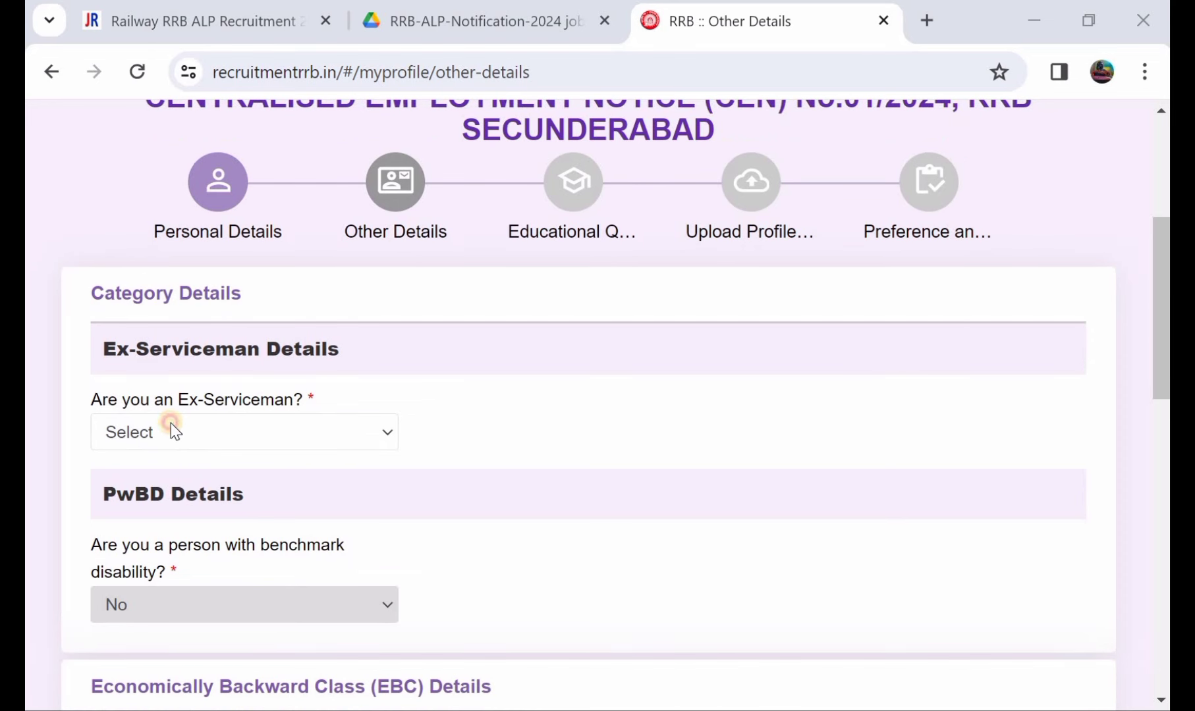
left_click(171, 427)
left_click(164, 504)
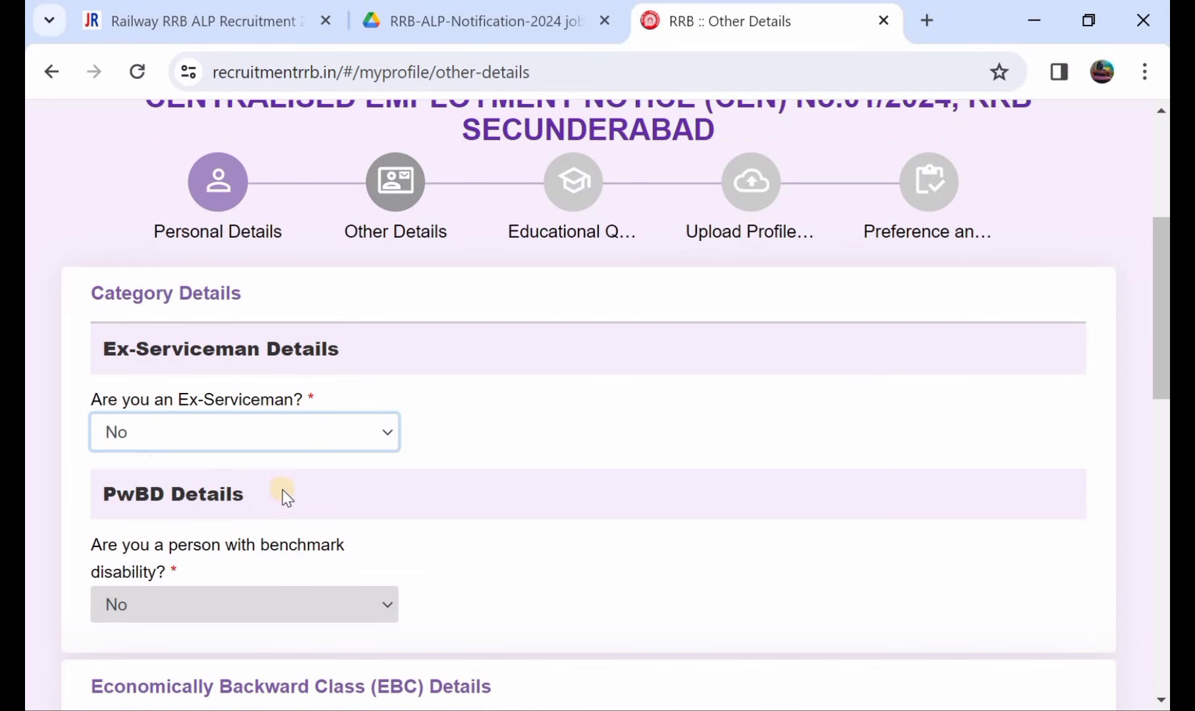
Try answering Yes to holding an EBC certificate, accepting its conditions, and Yes to availing the fee concession.
scroll(289, 490, "down", 4)
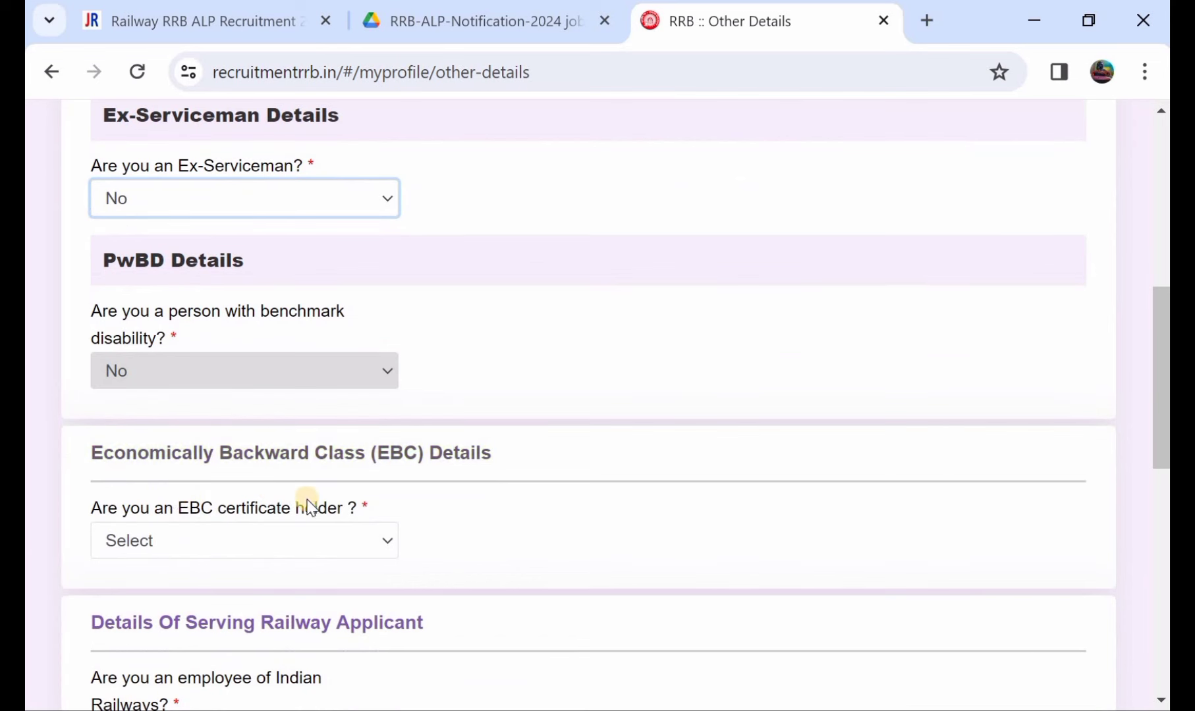
left_click(273, 539)
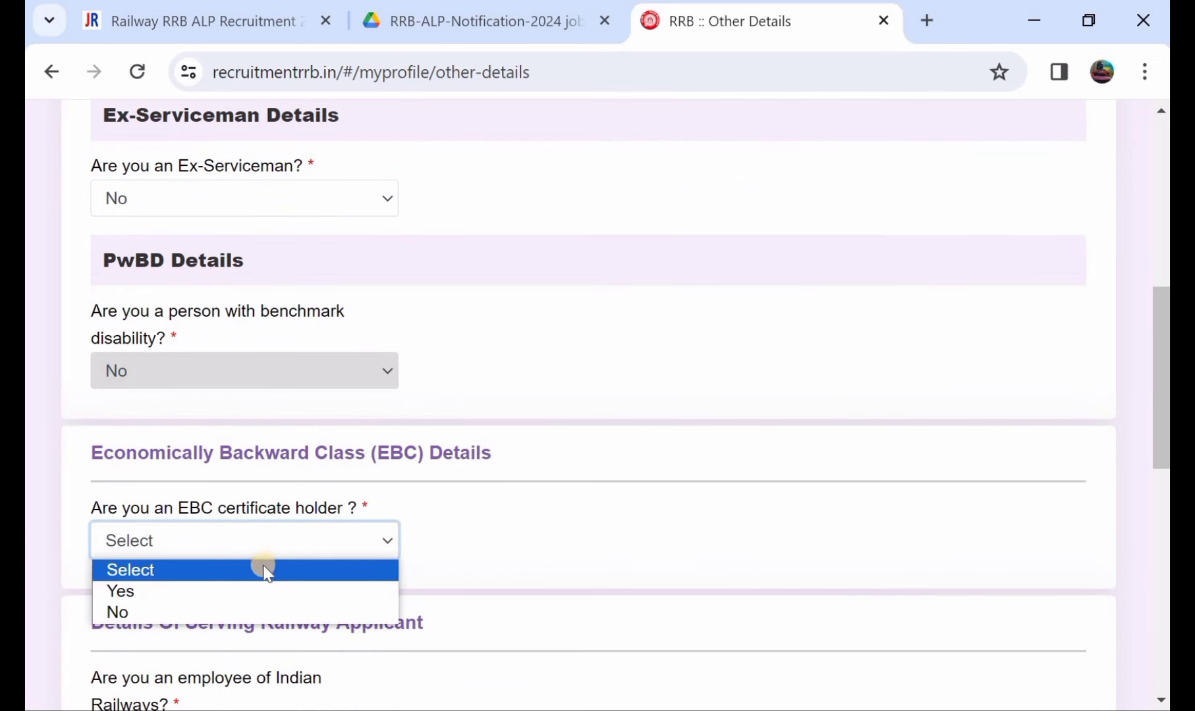
left_click(261, 591)
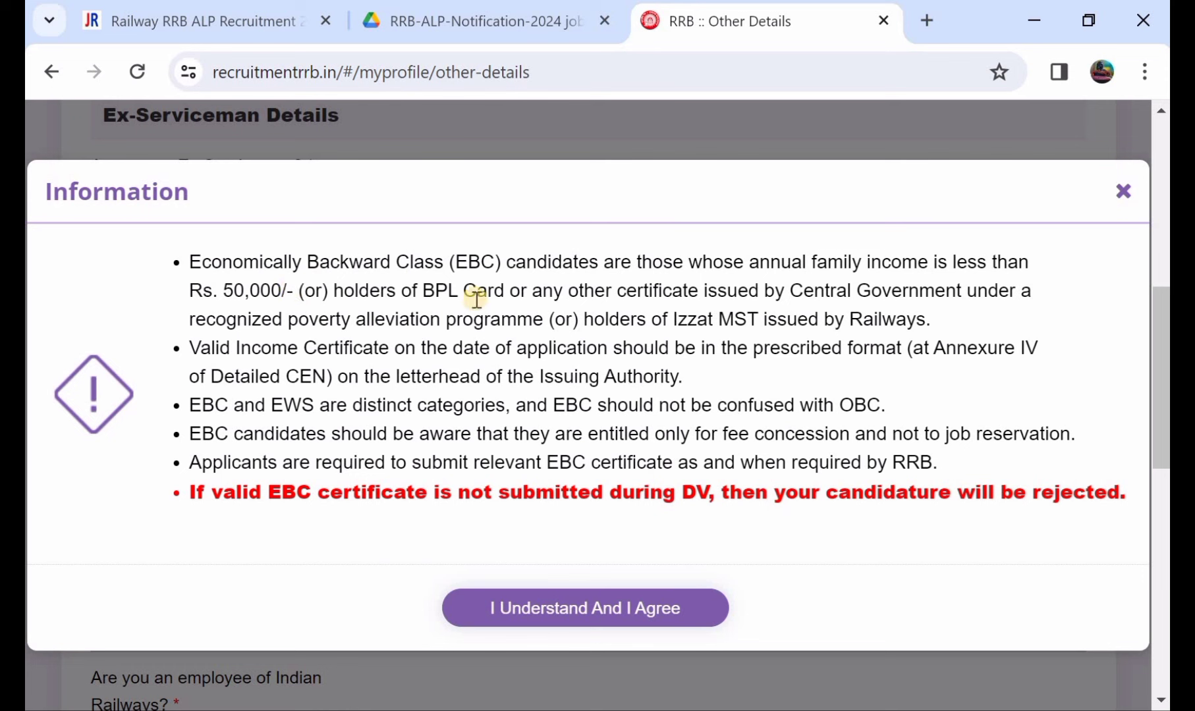
left_click(555, 606)
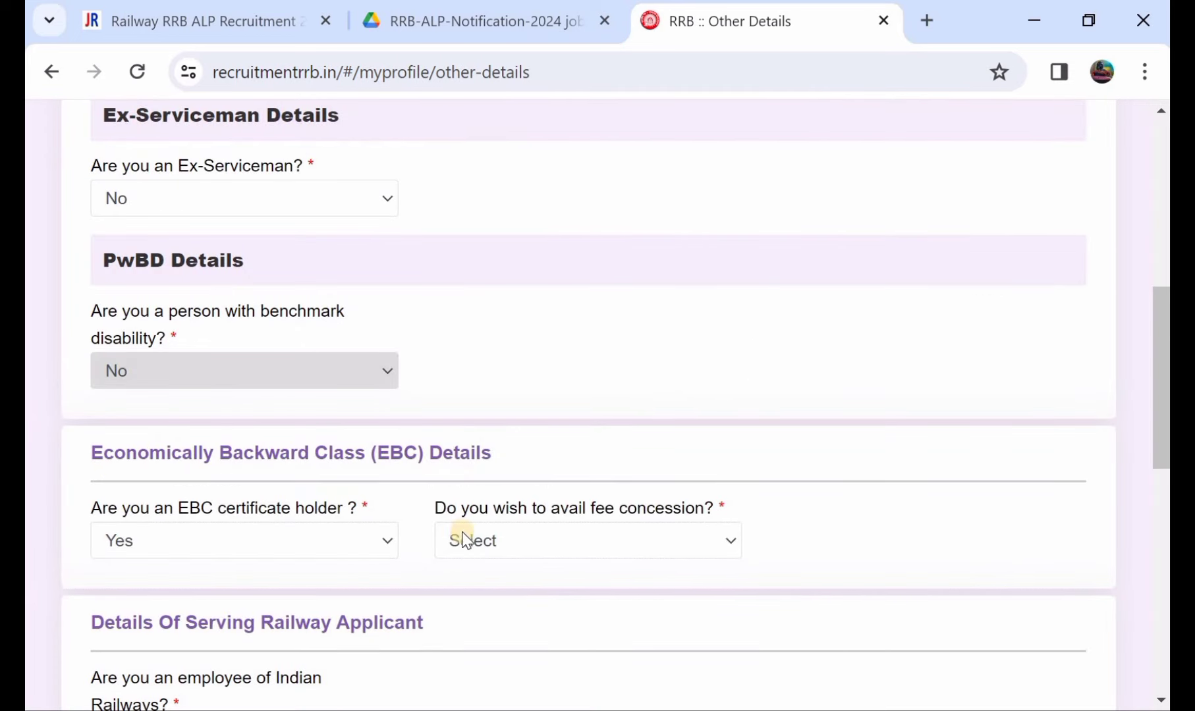
left_click(501, 540)
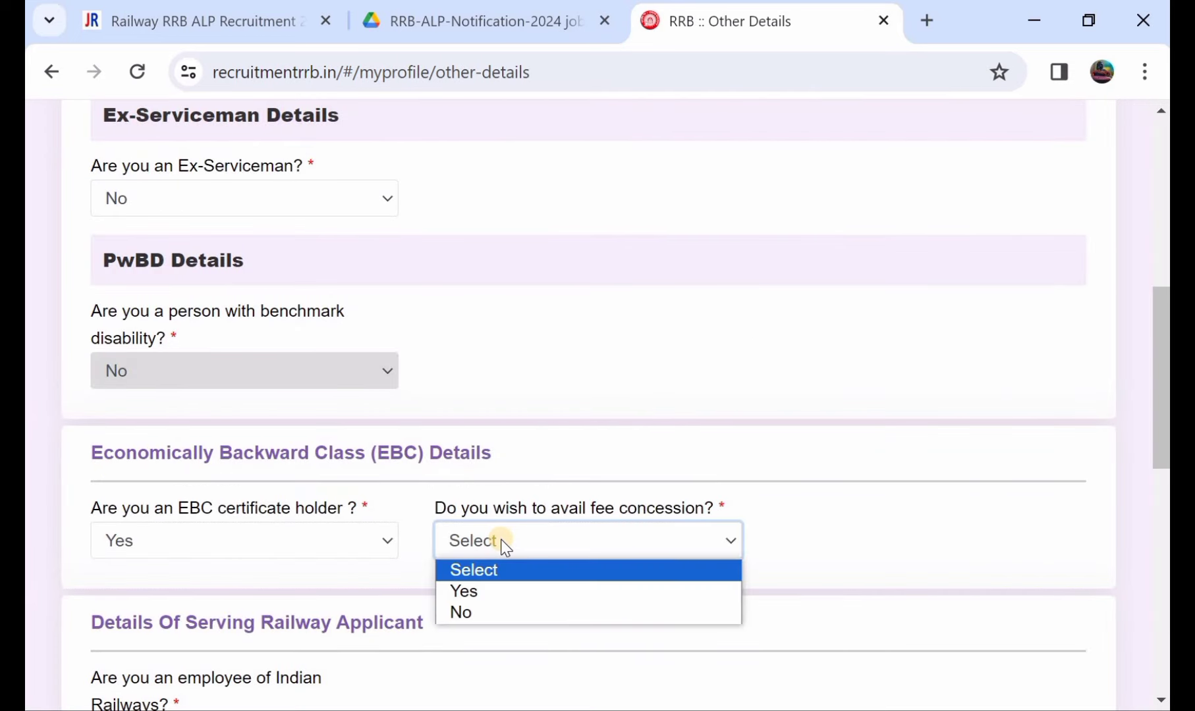
left_click(515, 593)
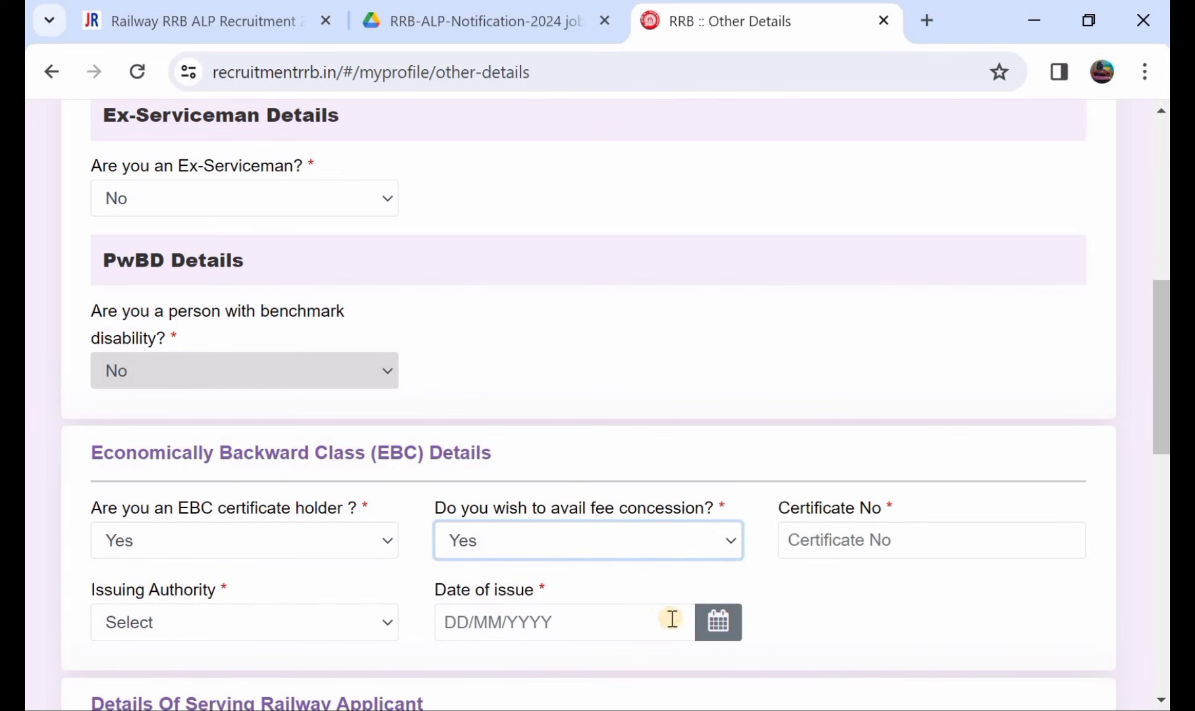
Set the EBC certificate holder answer to No in the Economically Backward Class details.
left_click(325, 538)
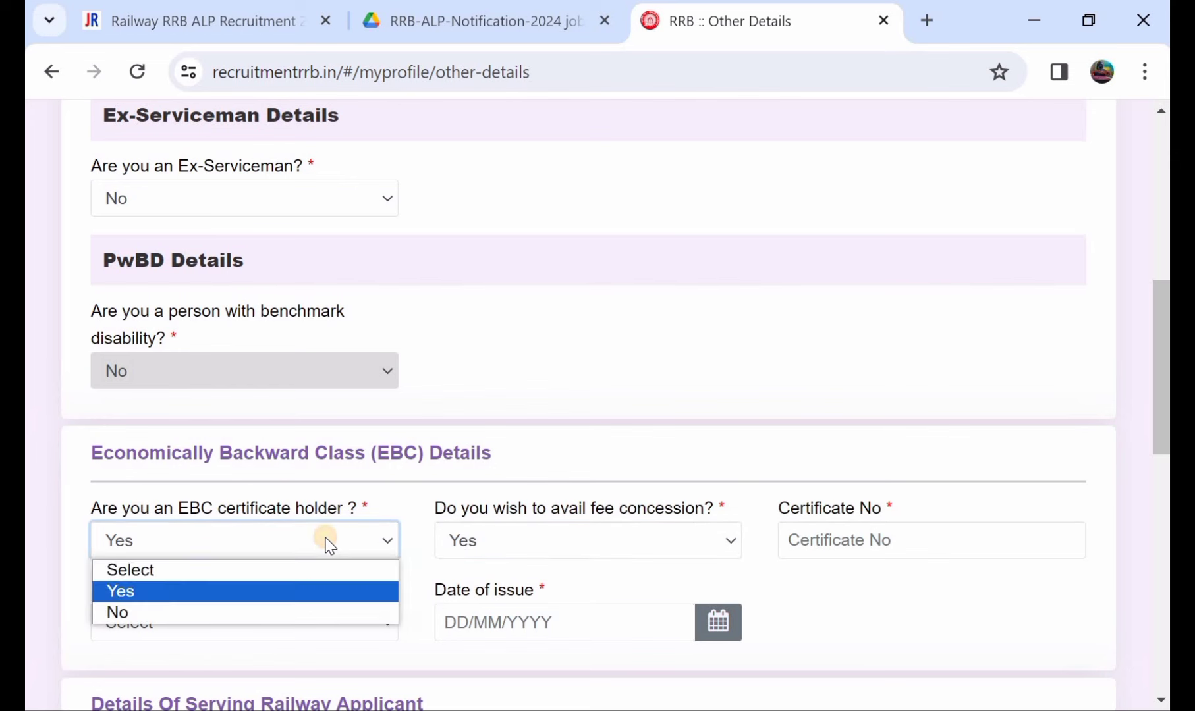
left_click(301, 606)
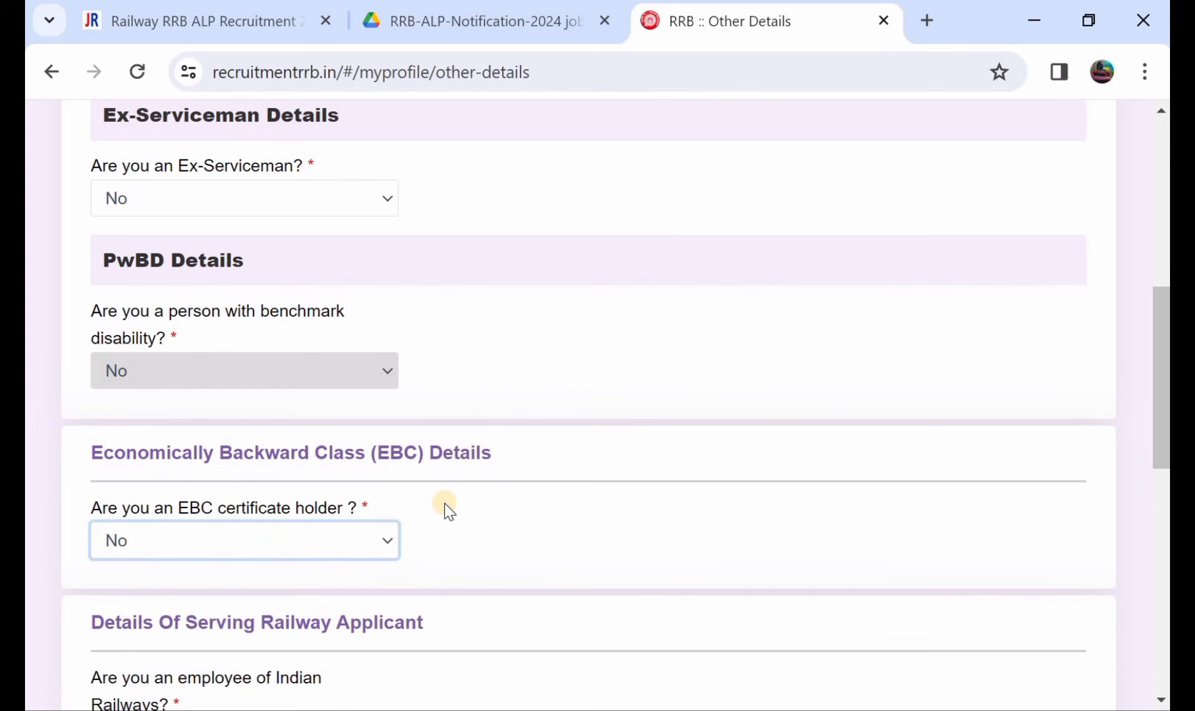
Try answering Yes to being an Indian Railways employee and Yes to still working there.
scroll(447, 510, "down", 2)
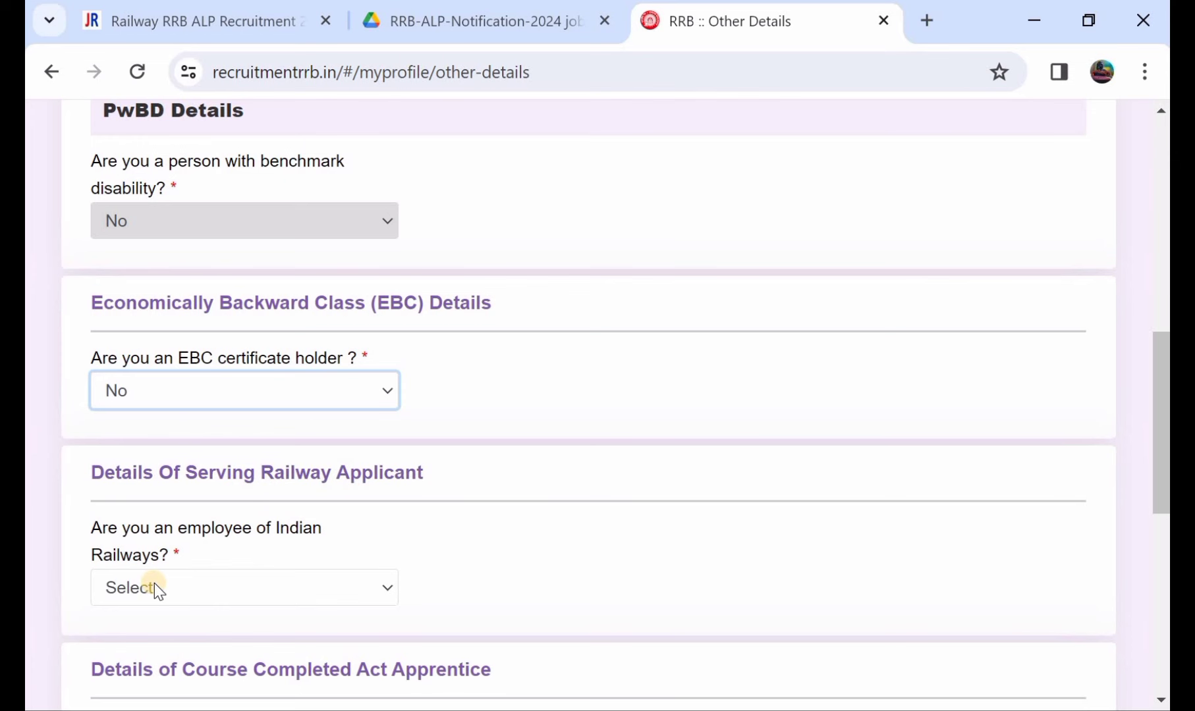
left_click(170, 589)
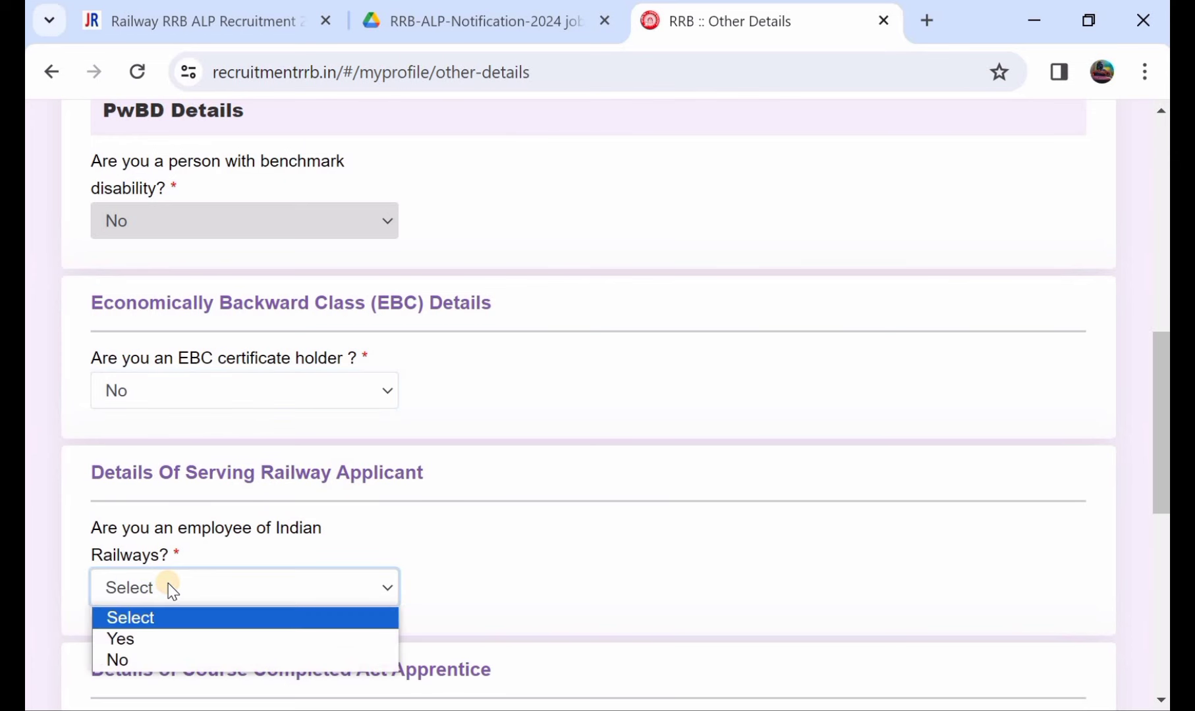
left_click(179, 634)
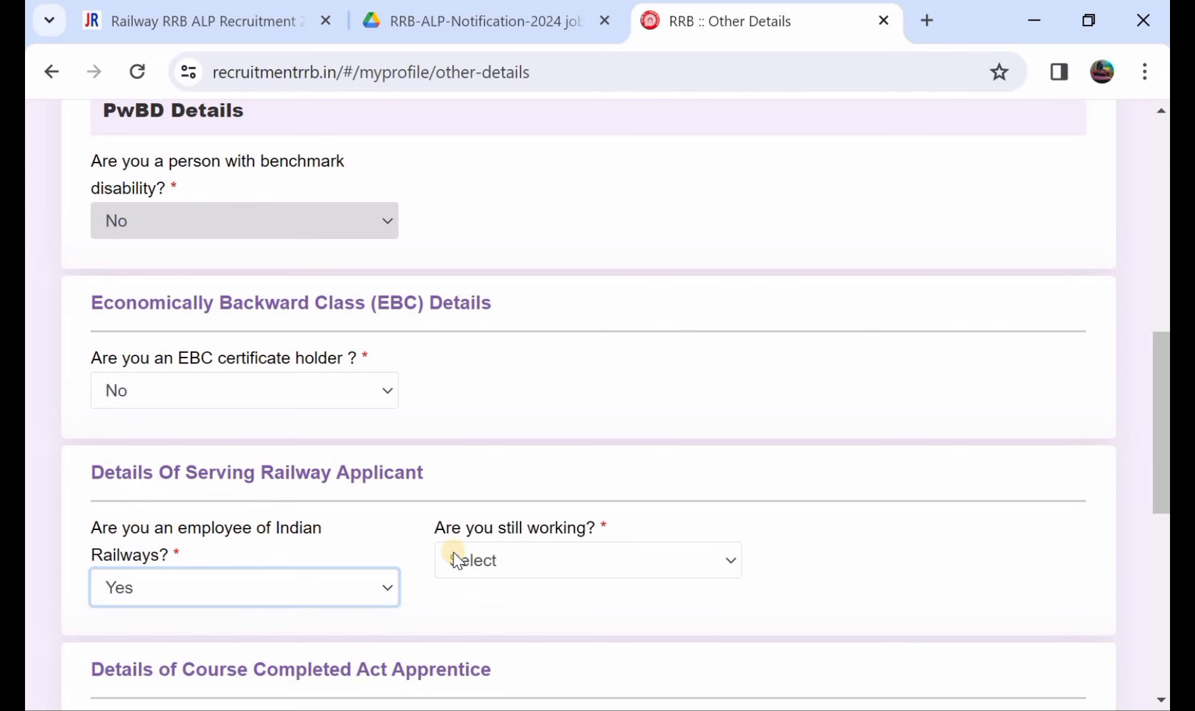
left_click(479, 562)
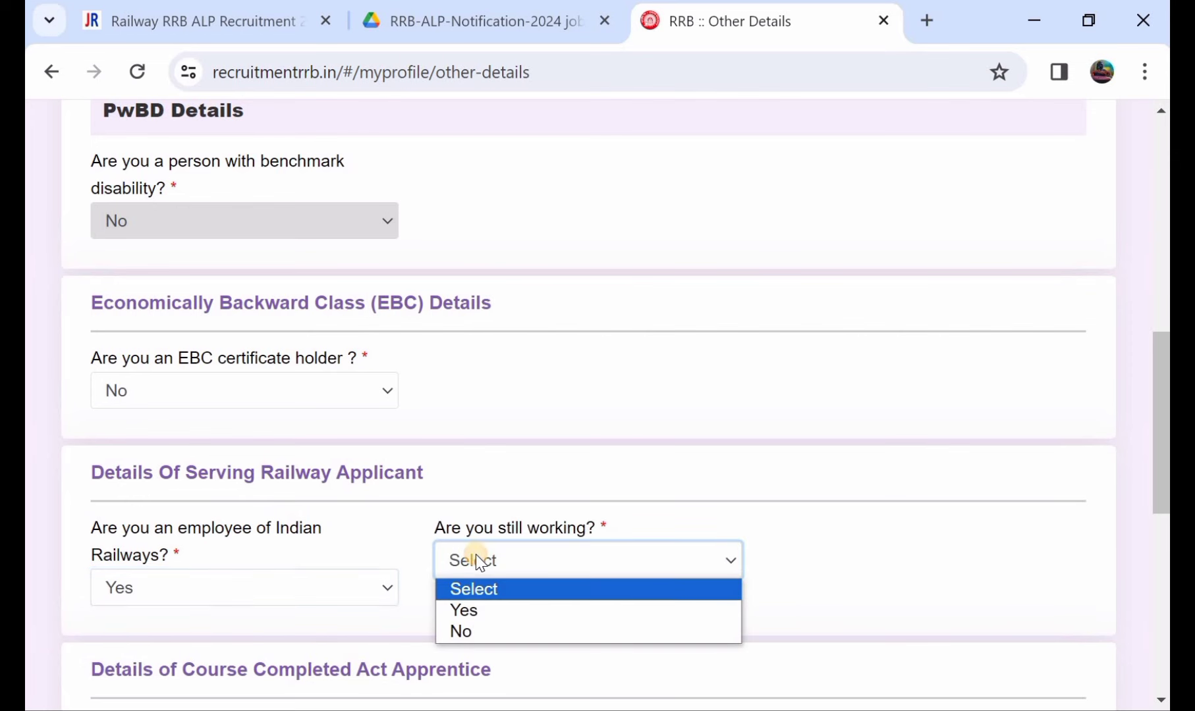
left_click(490, 612)
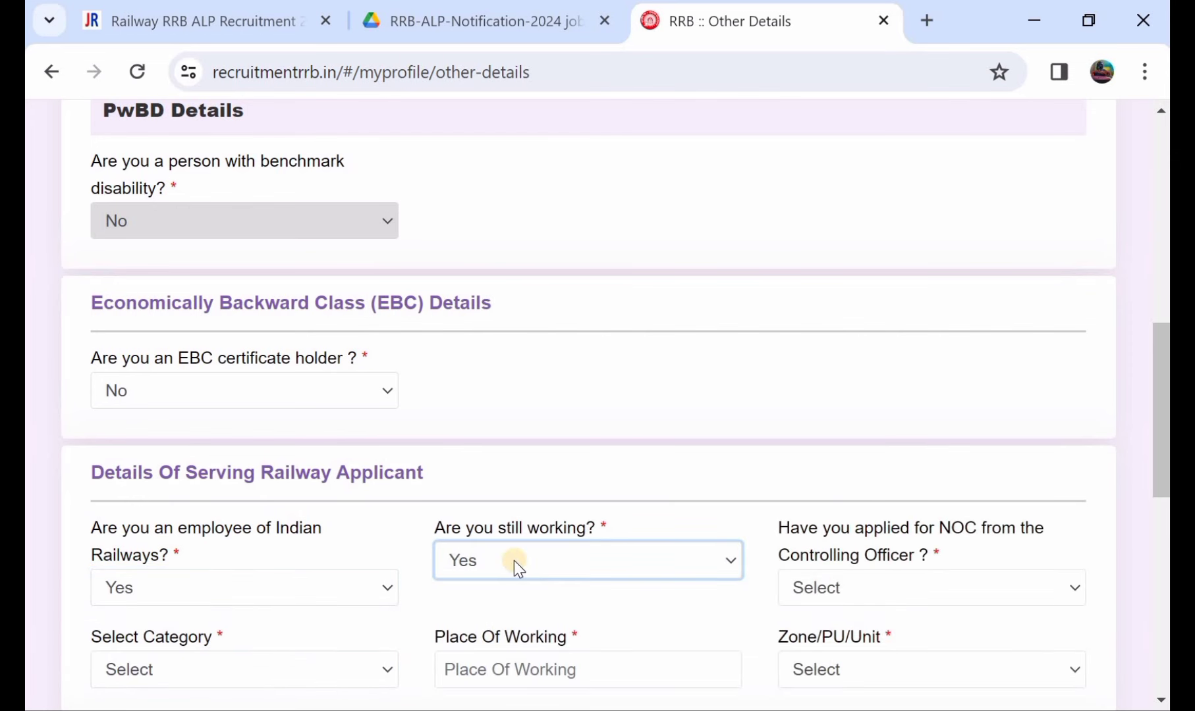
Set the Indian Railways employee answer to No and the current department or organization to Not Applicable.
left_click(325, 593)
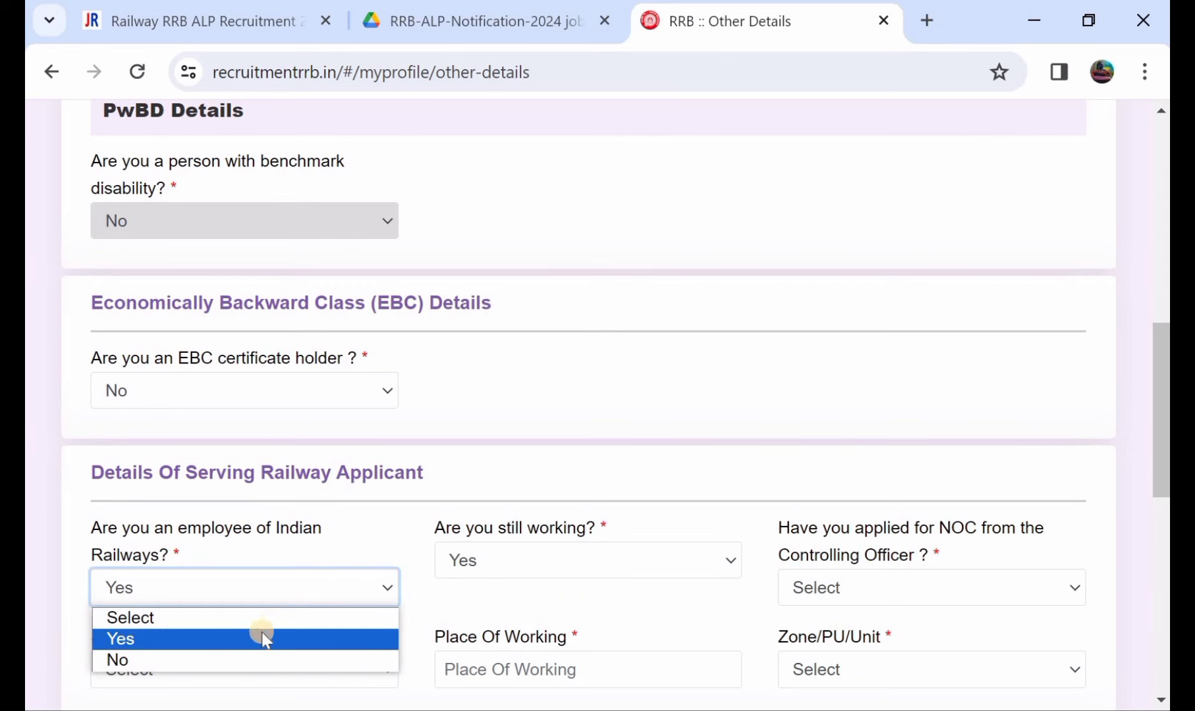
left_click(254, 659)
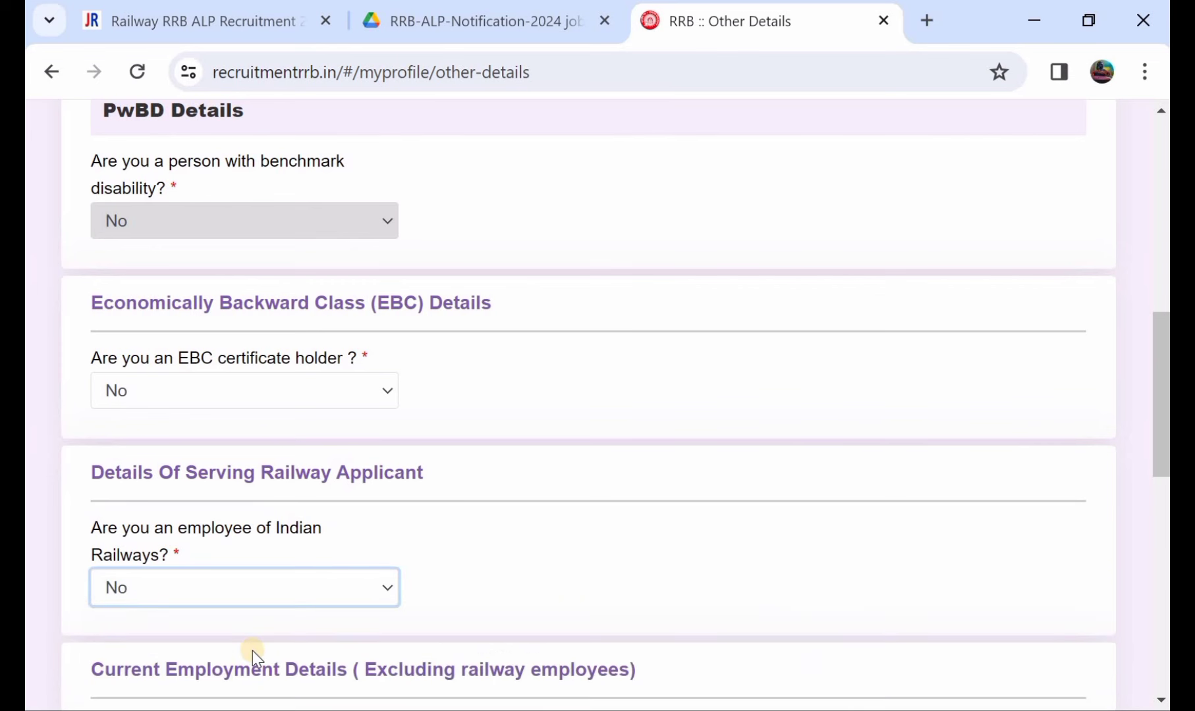
scroll(317, 531, "down", 4)
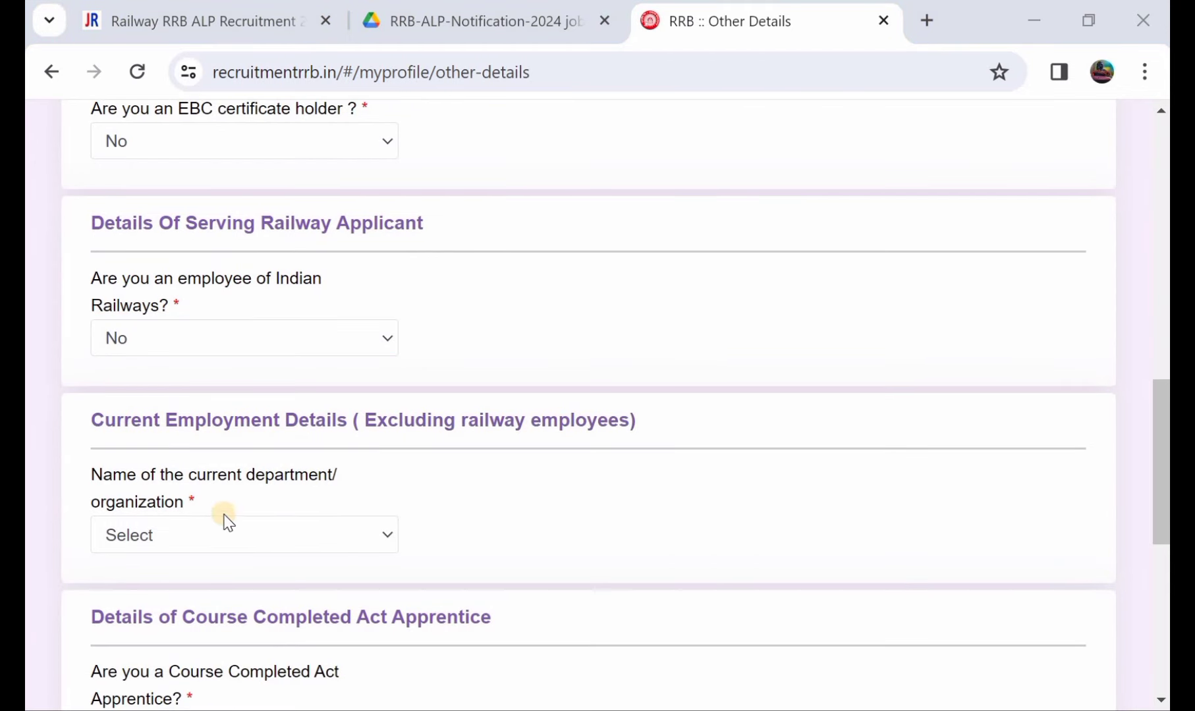
left_click(226, 535)
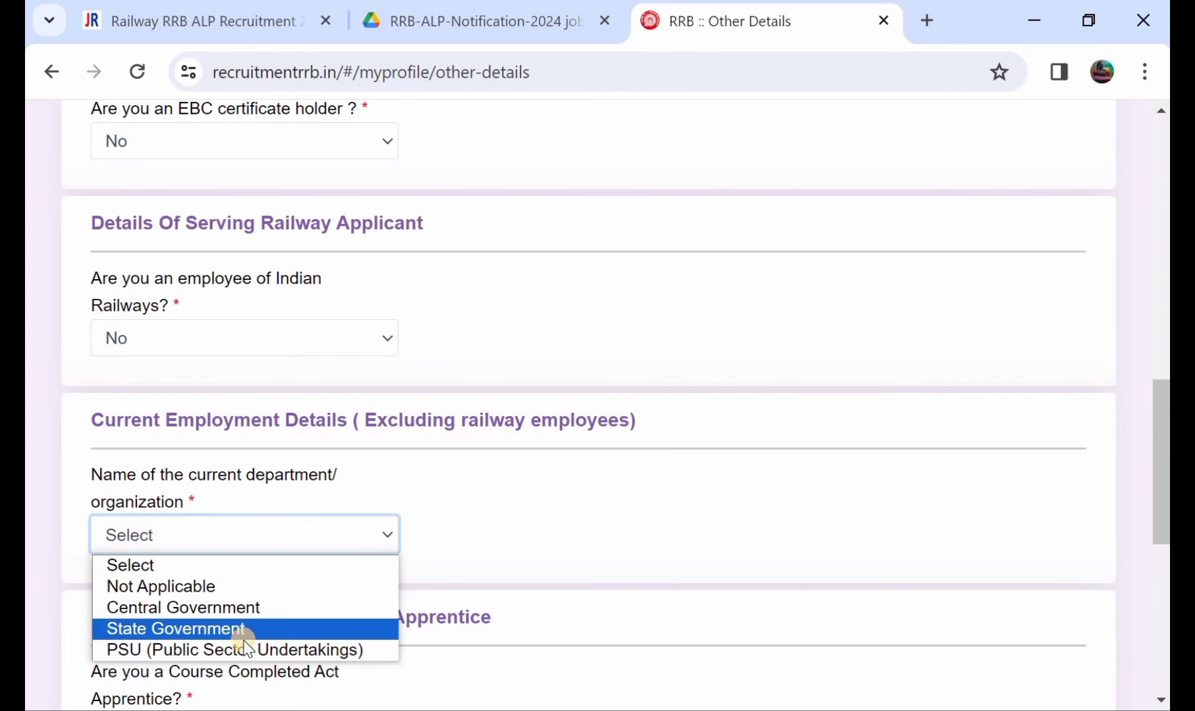
left_click(226, 587)
Try answering Yes to being a Course Completed Act Apprentice, and look through the available trades and training fields.
scroll(320, 556, "down", 2)
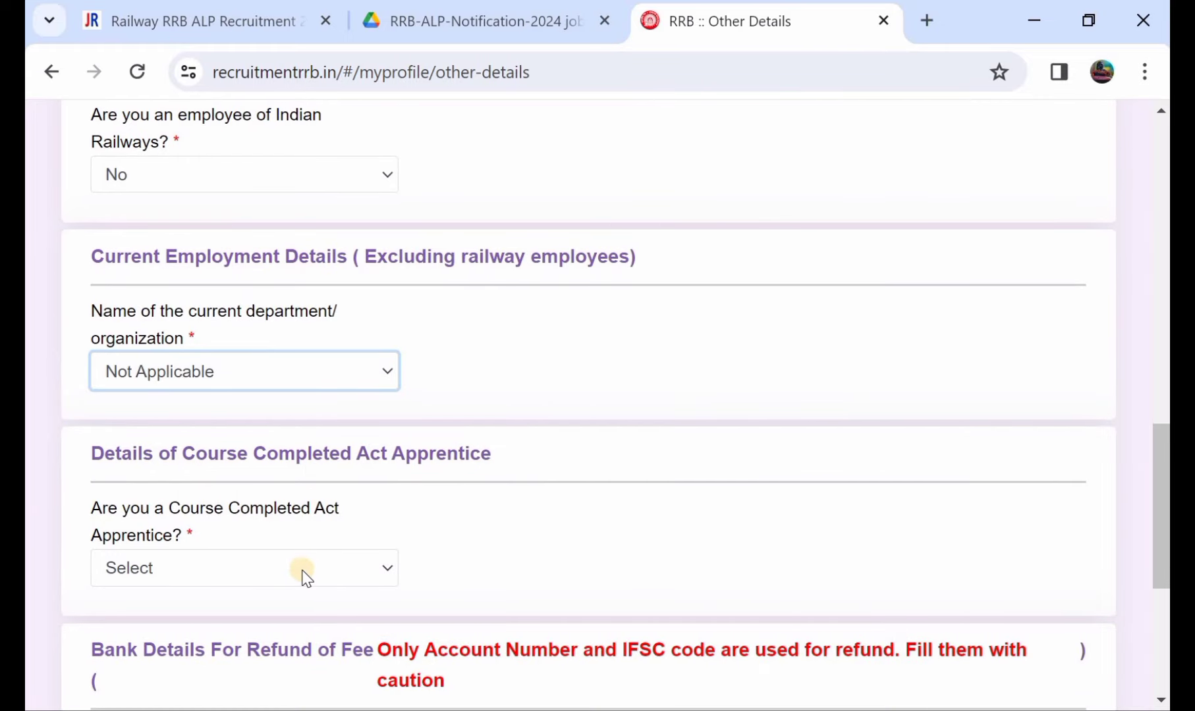
left_click(301, 571)
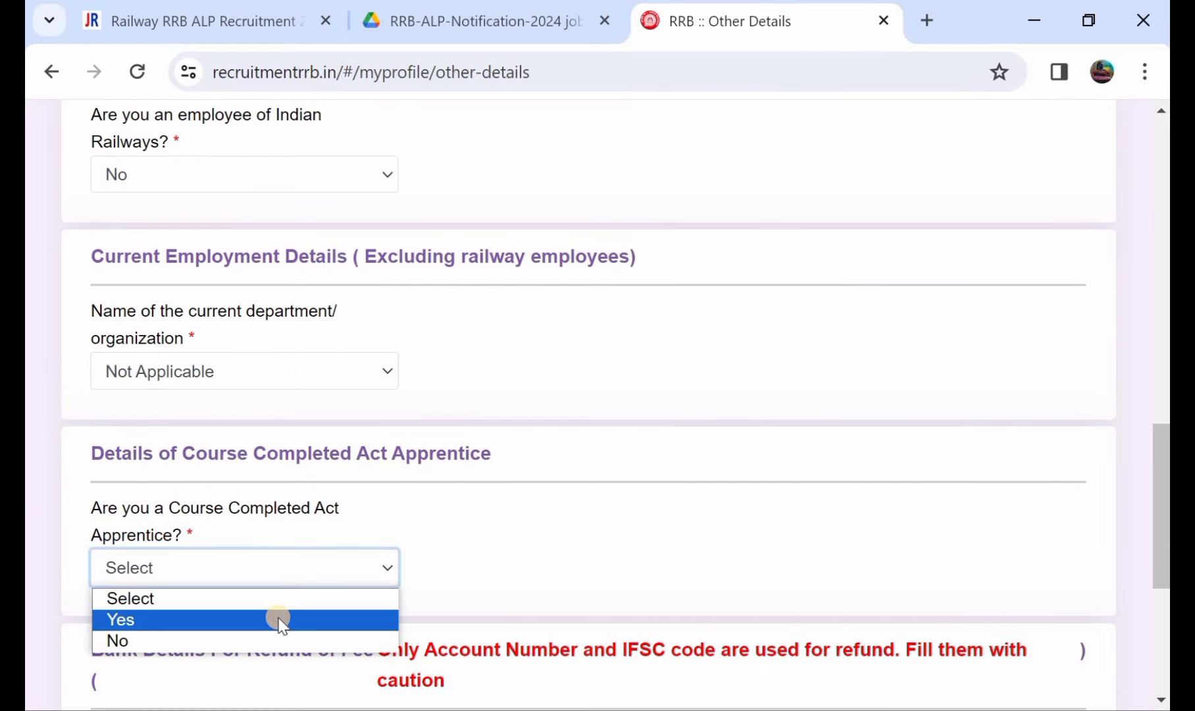
left_click(279, 620)
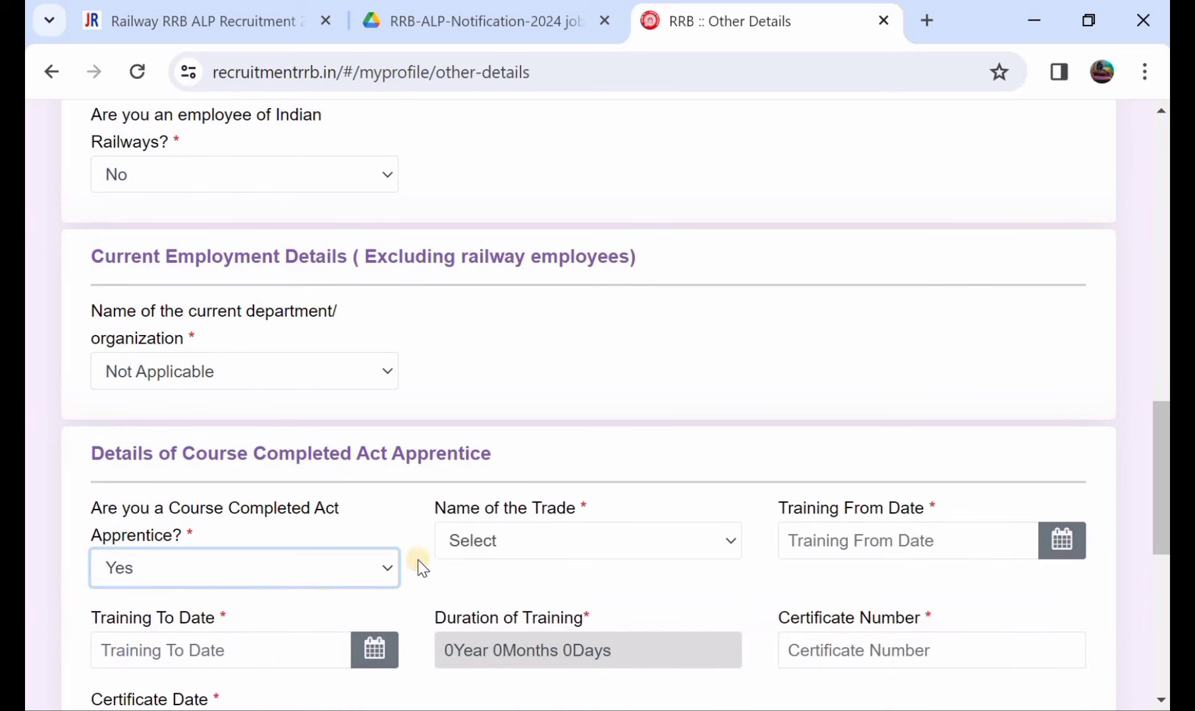
left_click(486, 552)
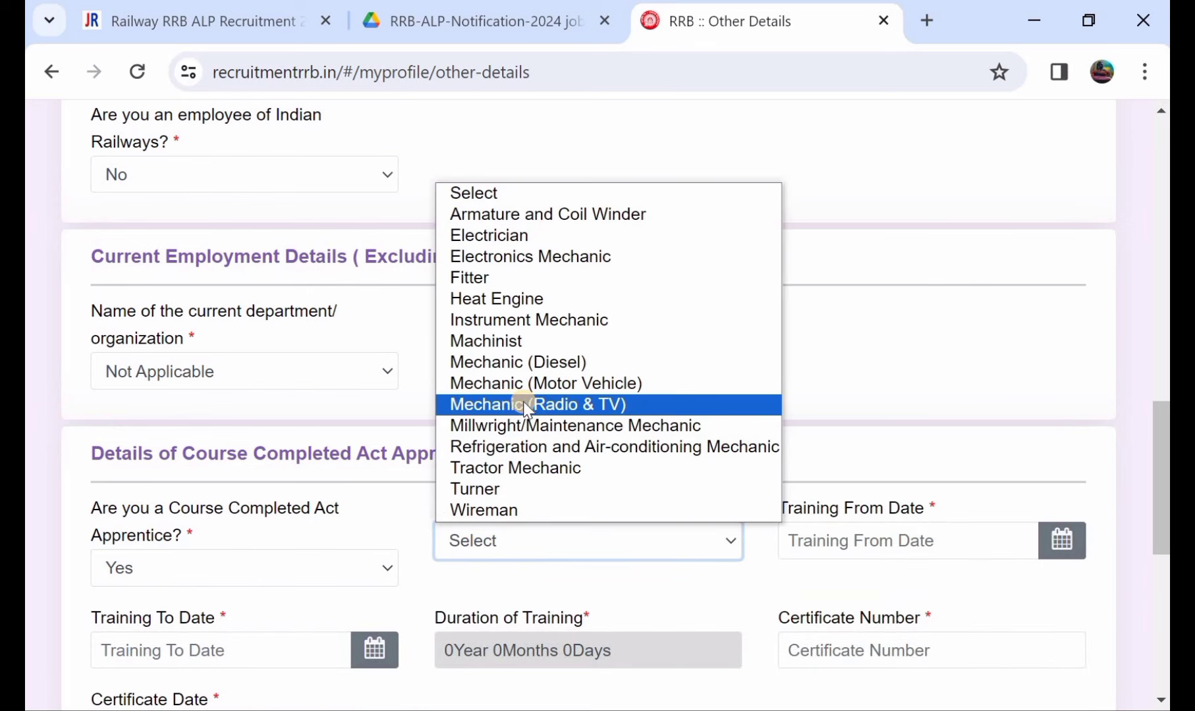
left_click(892, 404)
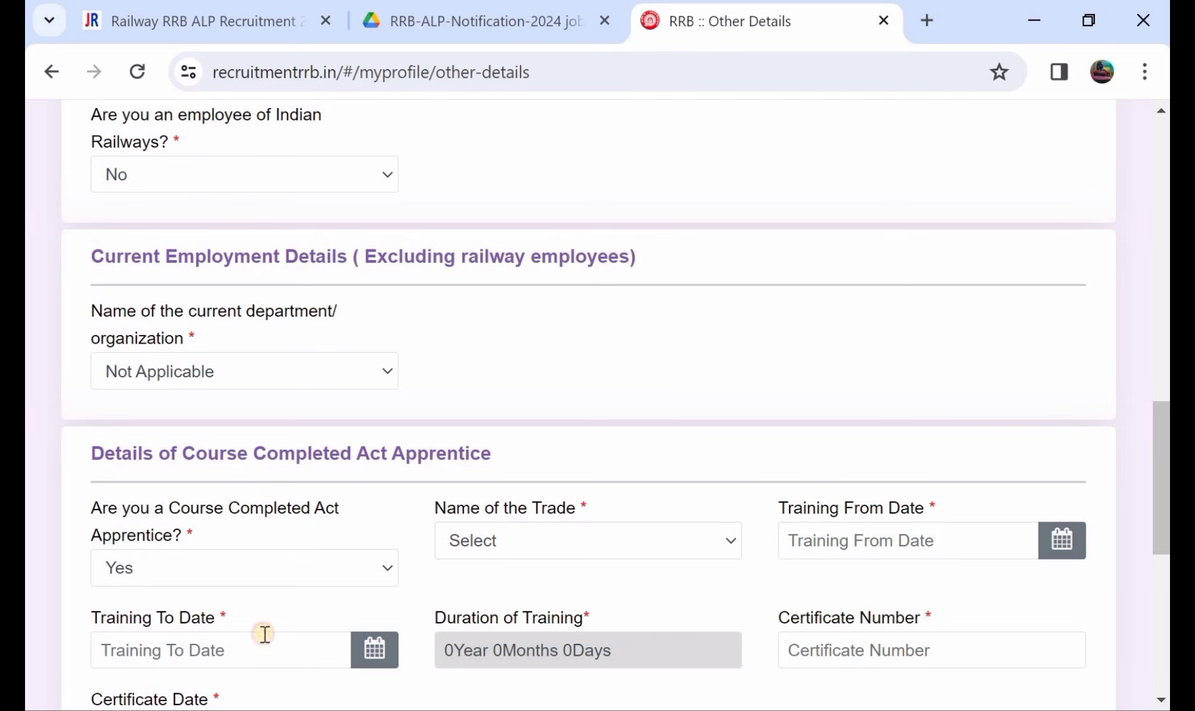
scroll(331, 649, "down", 1)
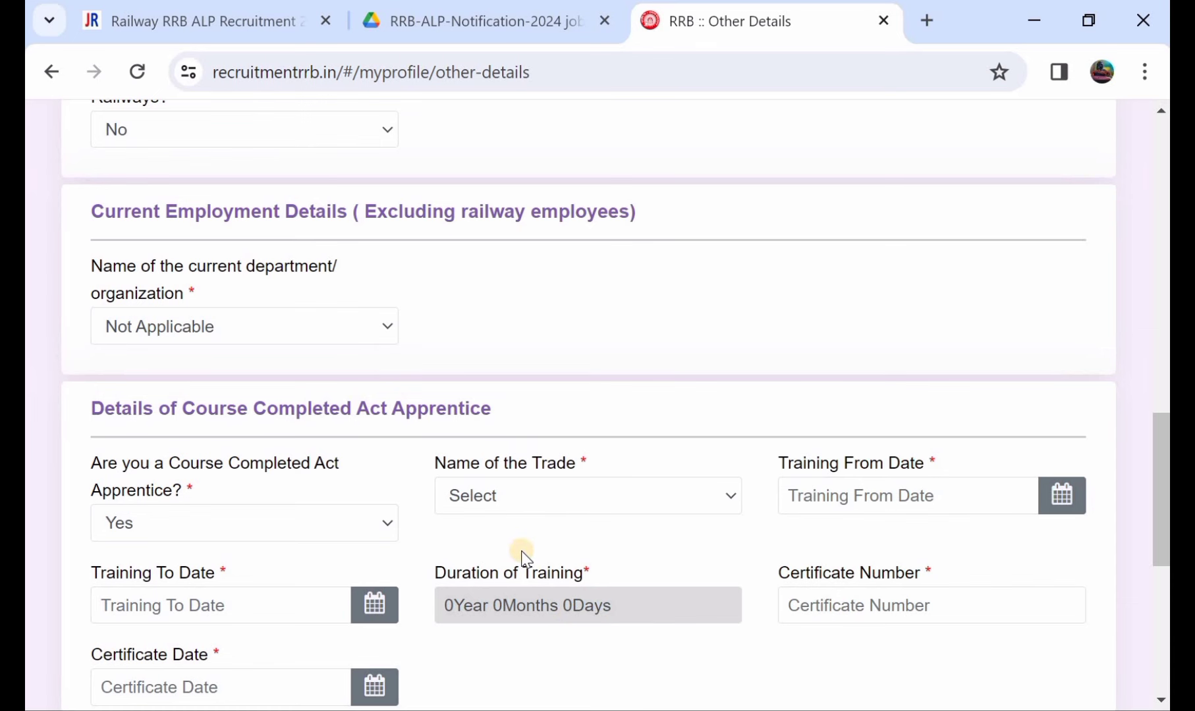
scroll(409, 560, "down", 2)
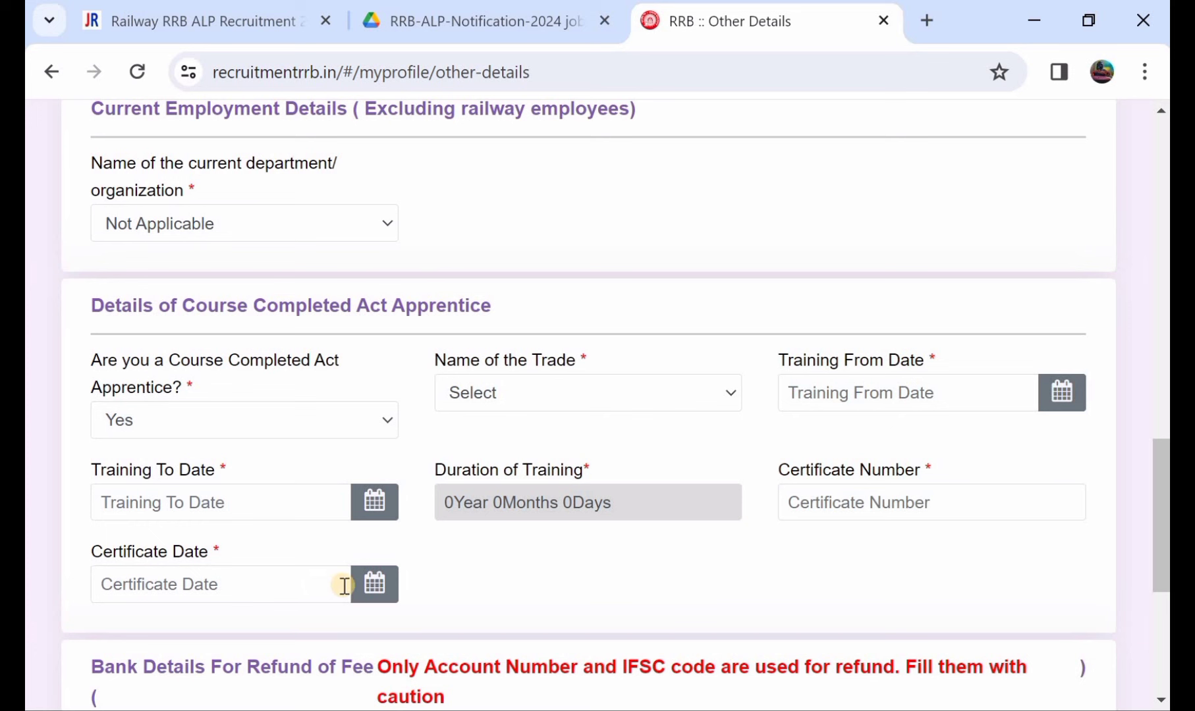
Set the Course Completed Act Apprentice answer to No.
left_click(179, 417)
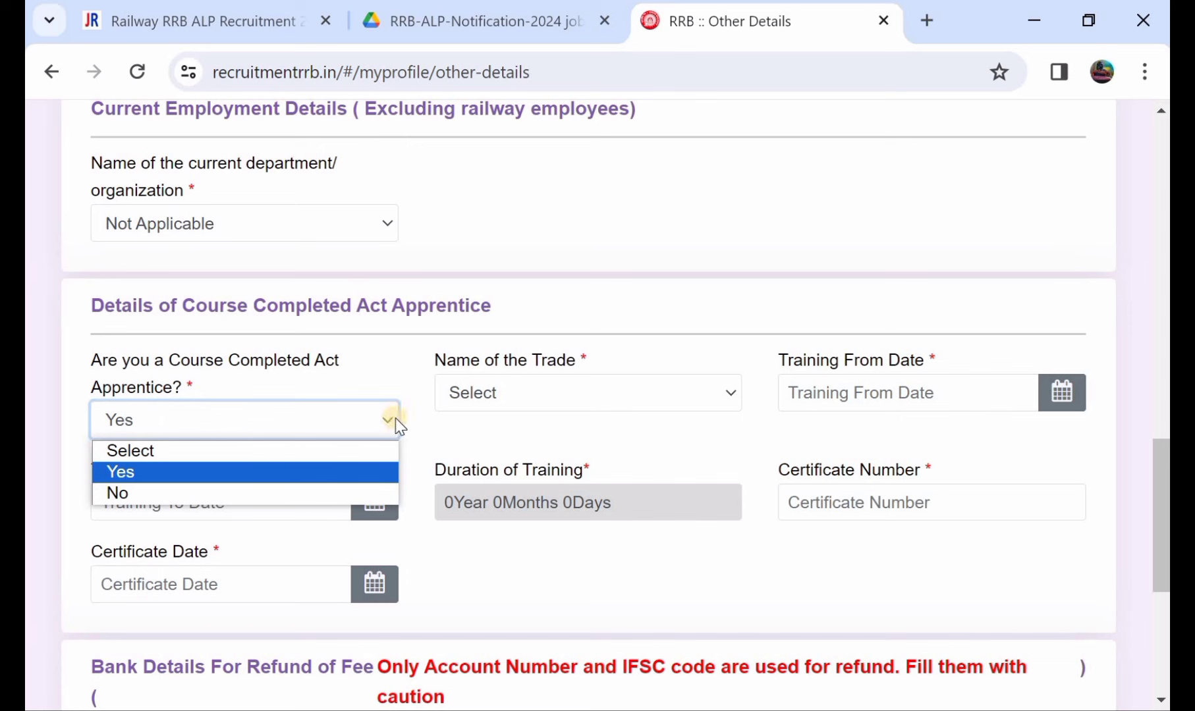
left_click(494, 396)
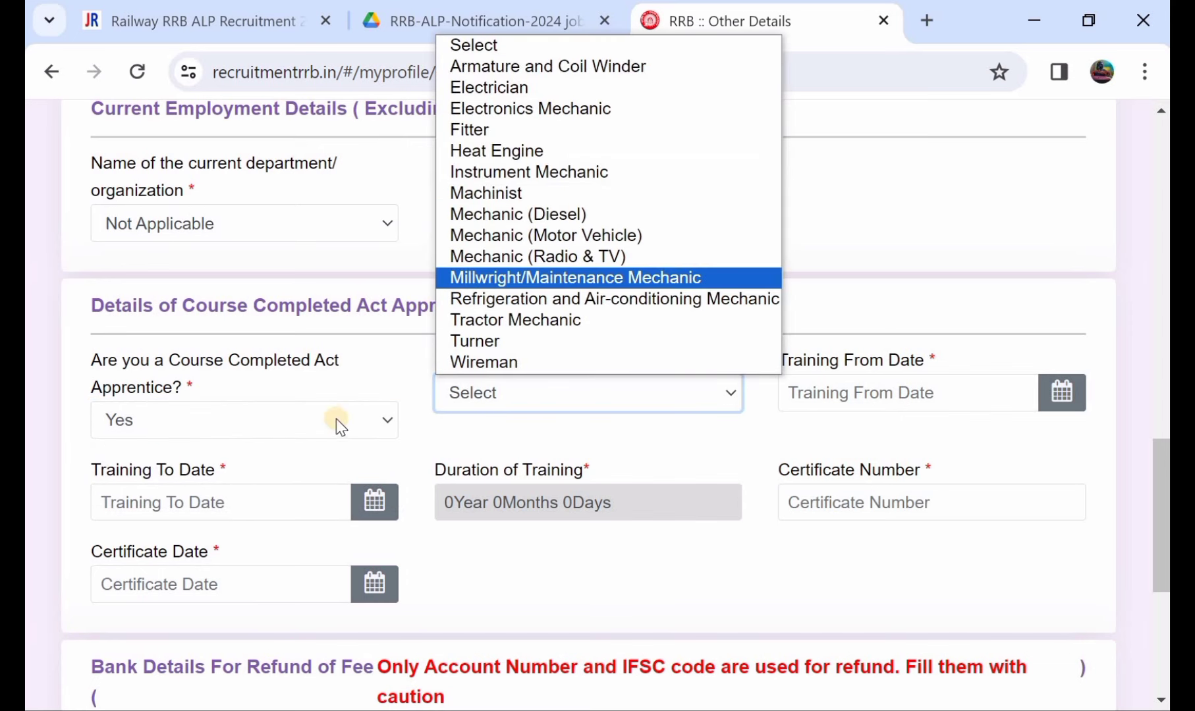
left_click(310, 435)
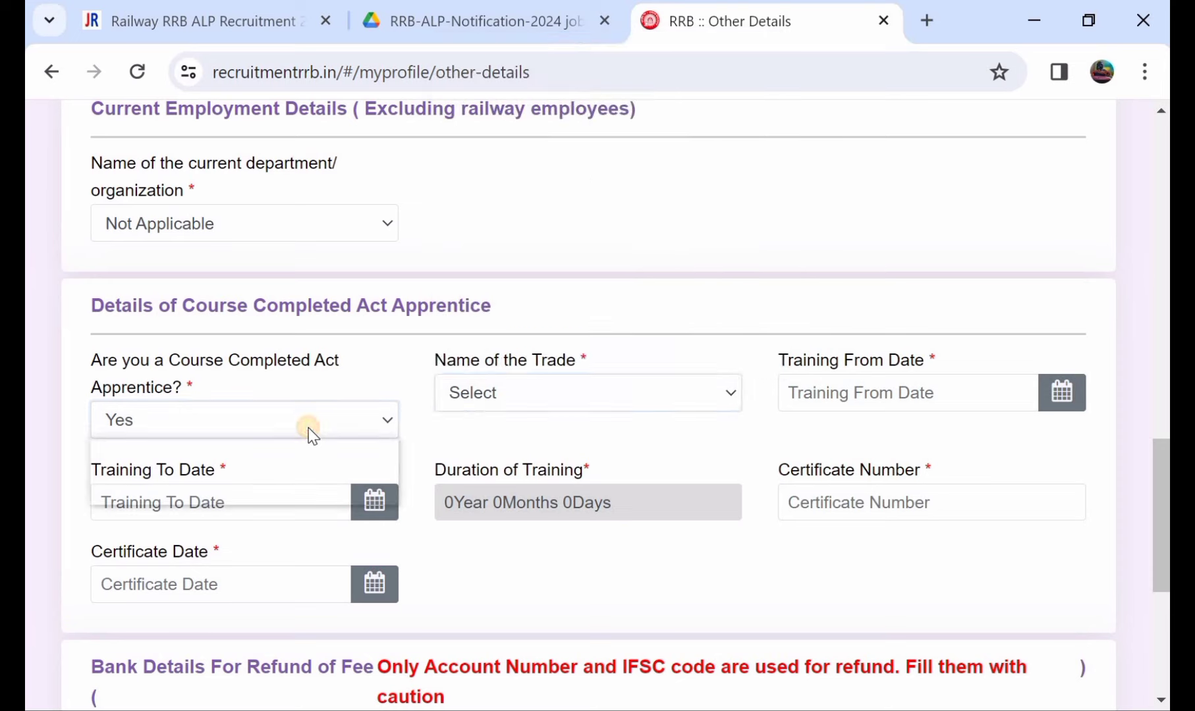
left_click(309, 430)
left_click(270, 494)
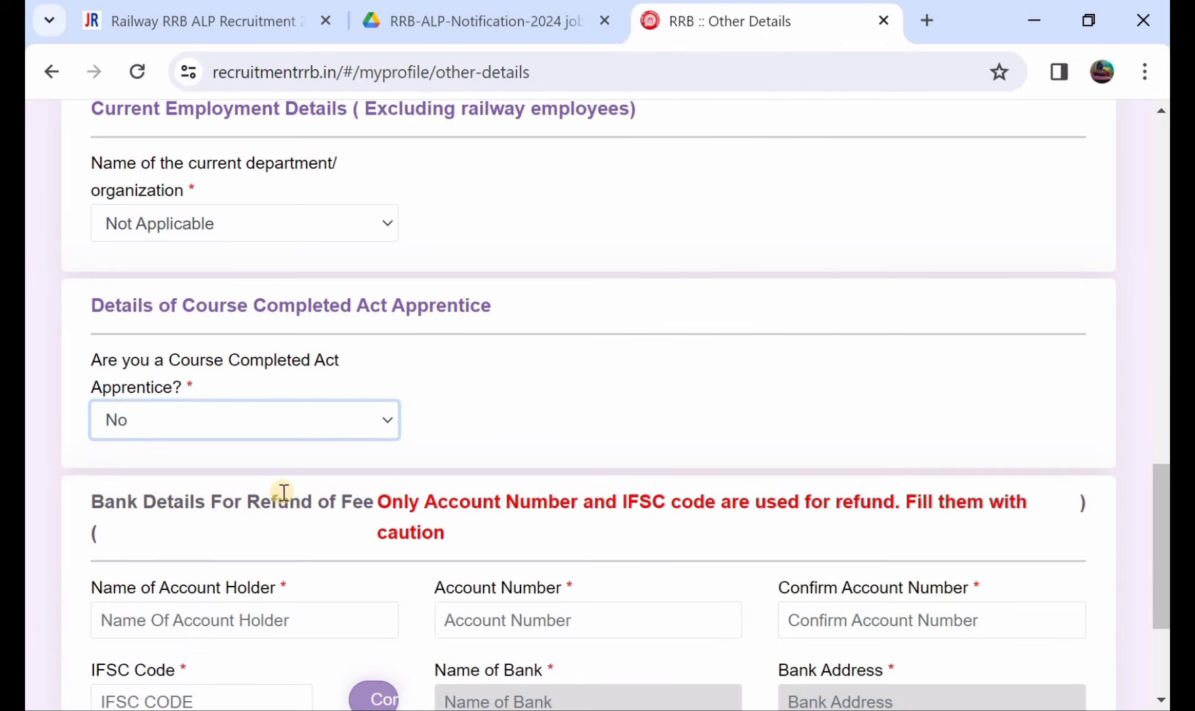
scroll(301, 437, "down", 1)
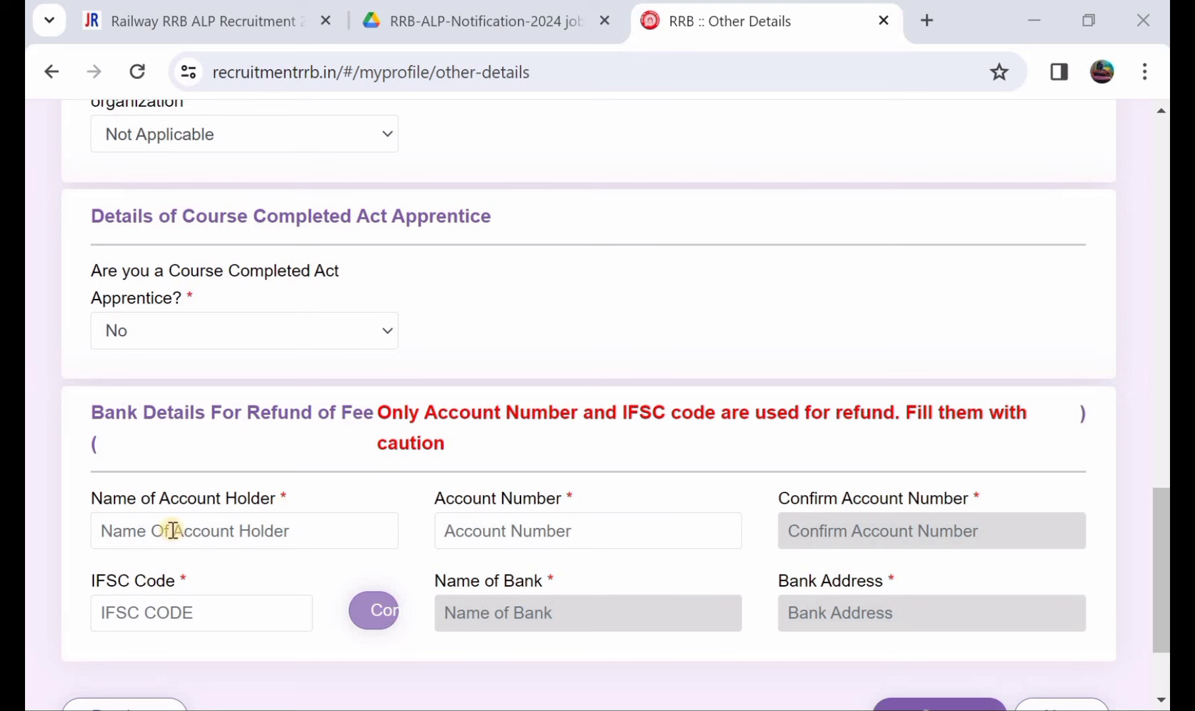
Enter the account holder's name in the bank details for the fee refund.
left_click(221, 532)
type("Raju")
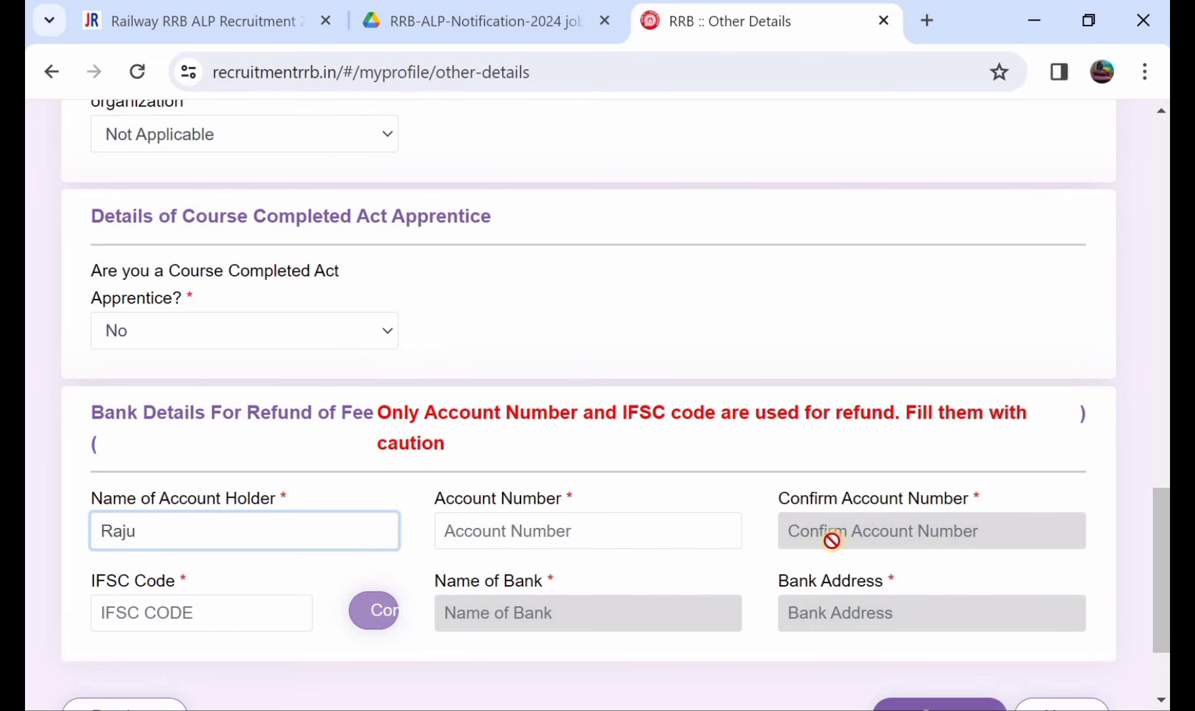
scroll(349, 550, "down", 1)
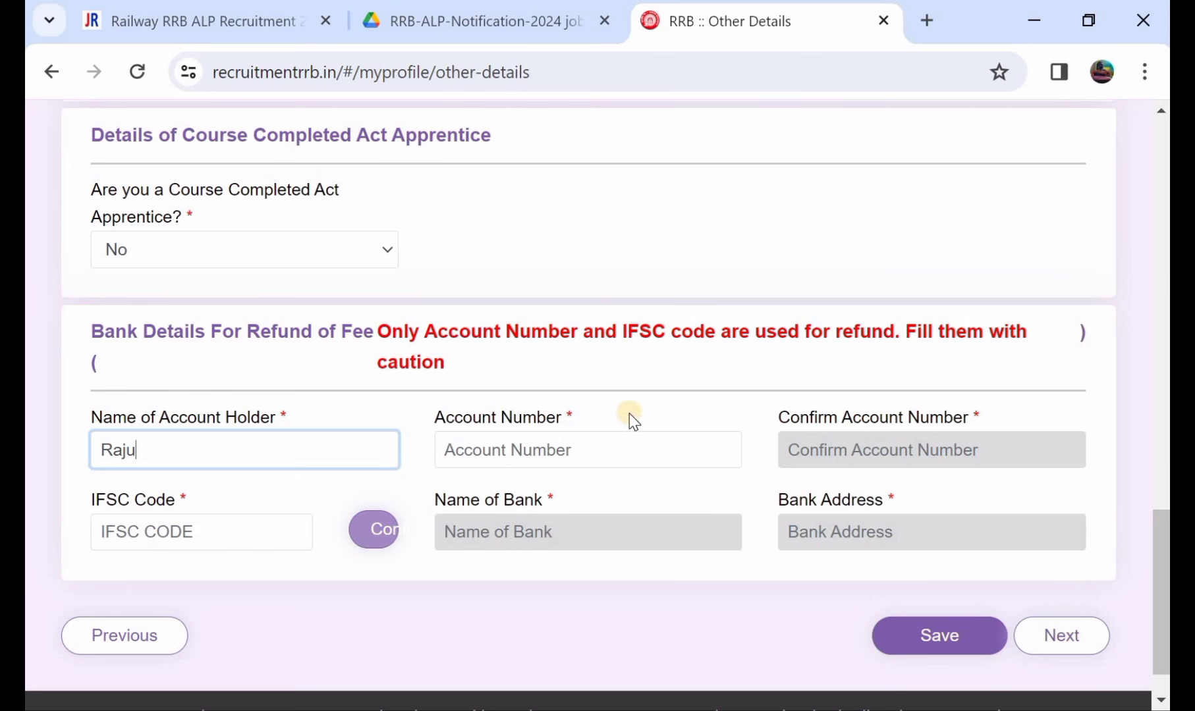
scroll(597, 390, "up", 1)
scroll(597, 389, "down", 2)
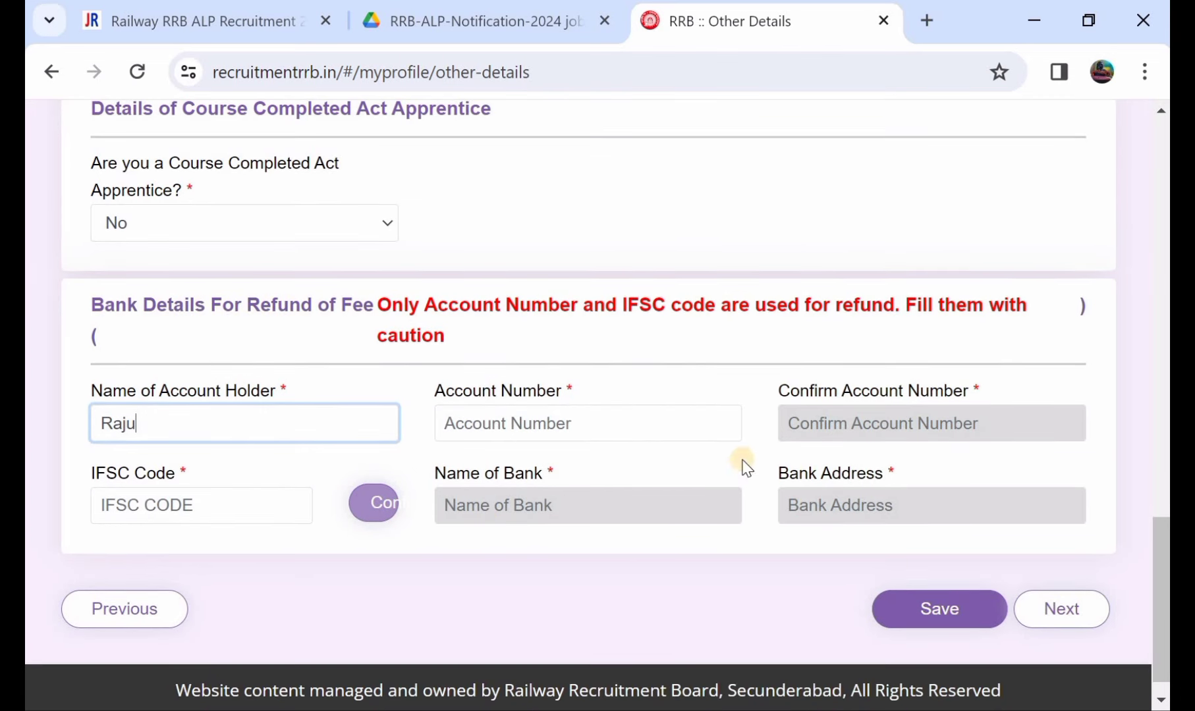
Save the other details and continue to the educational qualifications.
left_click(922, 616)
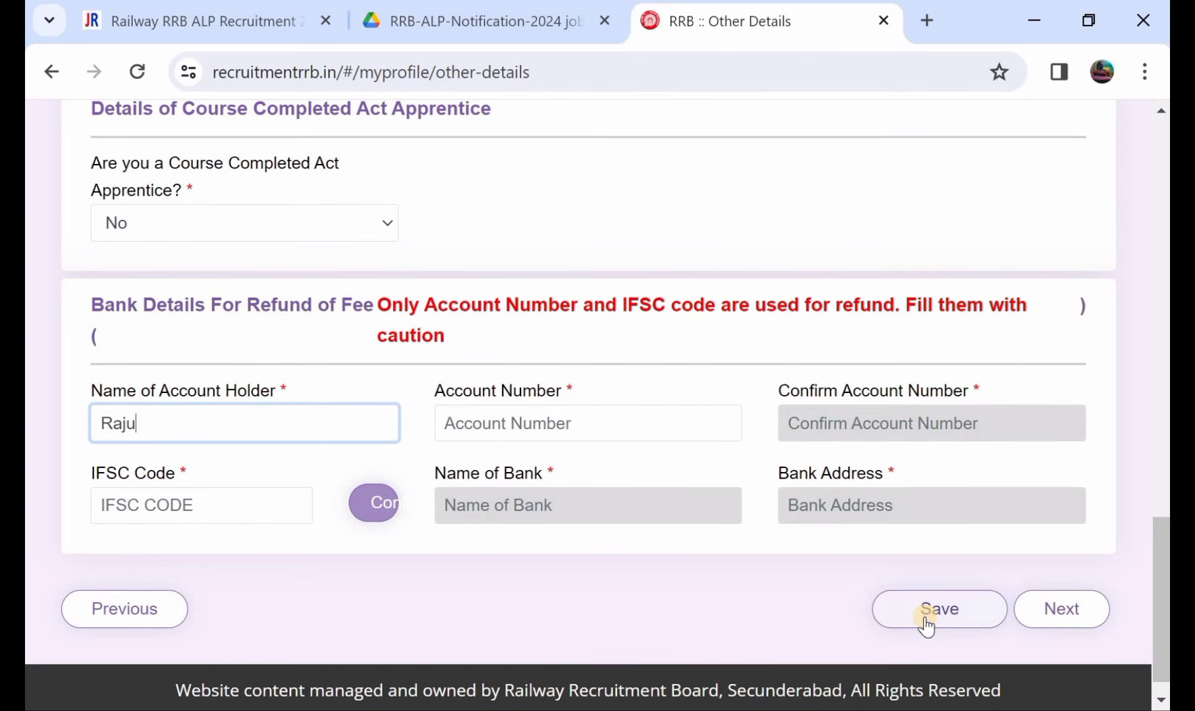
left_click(1074, 613)
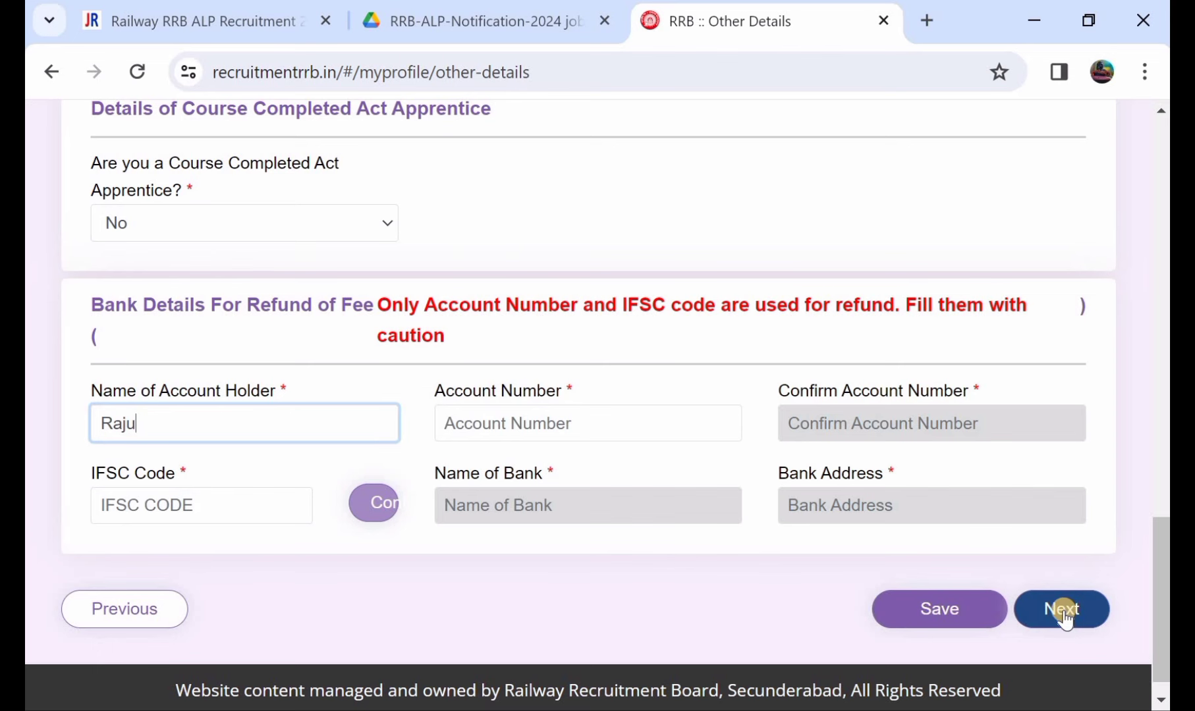
left_click(1065, 616)
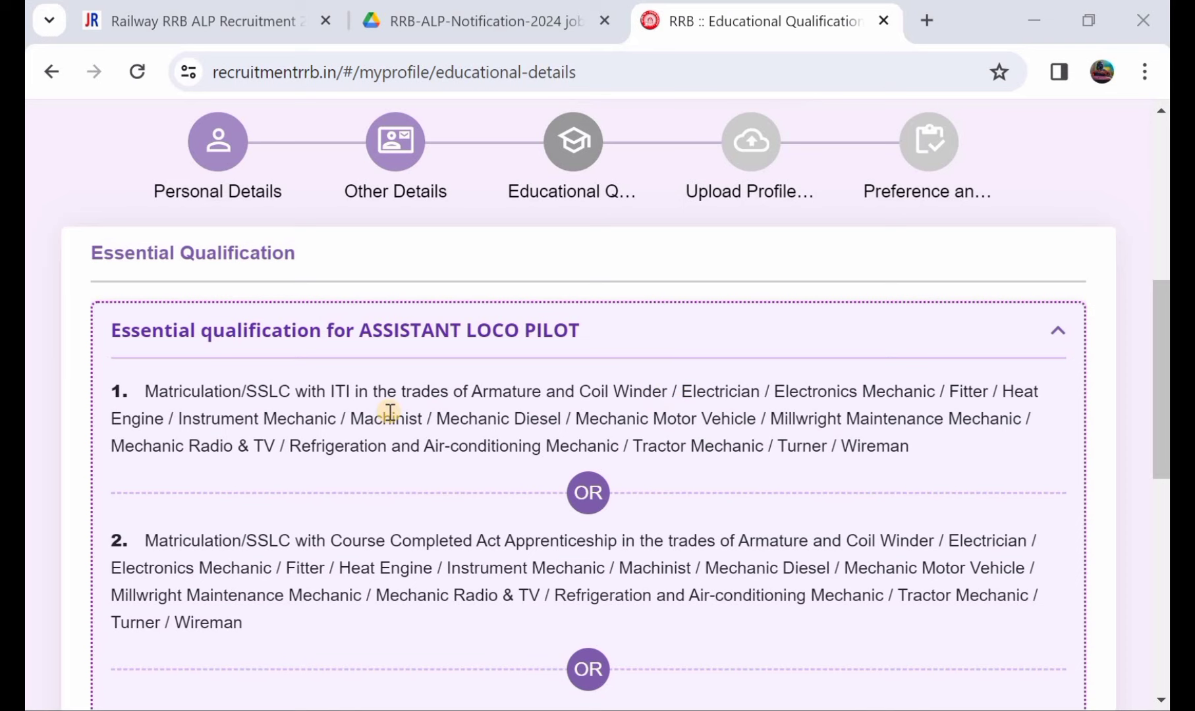
Review the Assistant Loco Pilot essential qualifications, and set the matriculation state to TELANGANA and district to Mahabubabad.
scroll(390, 412, "down", 3)
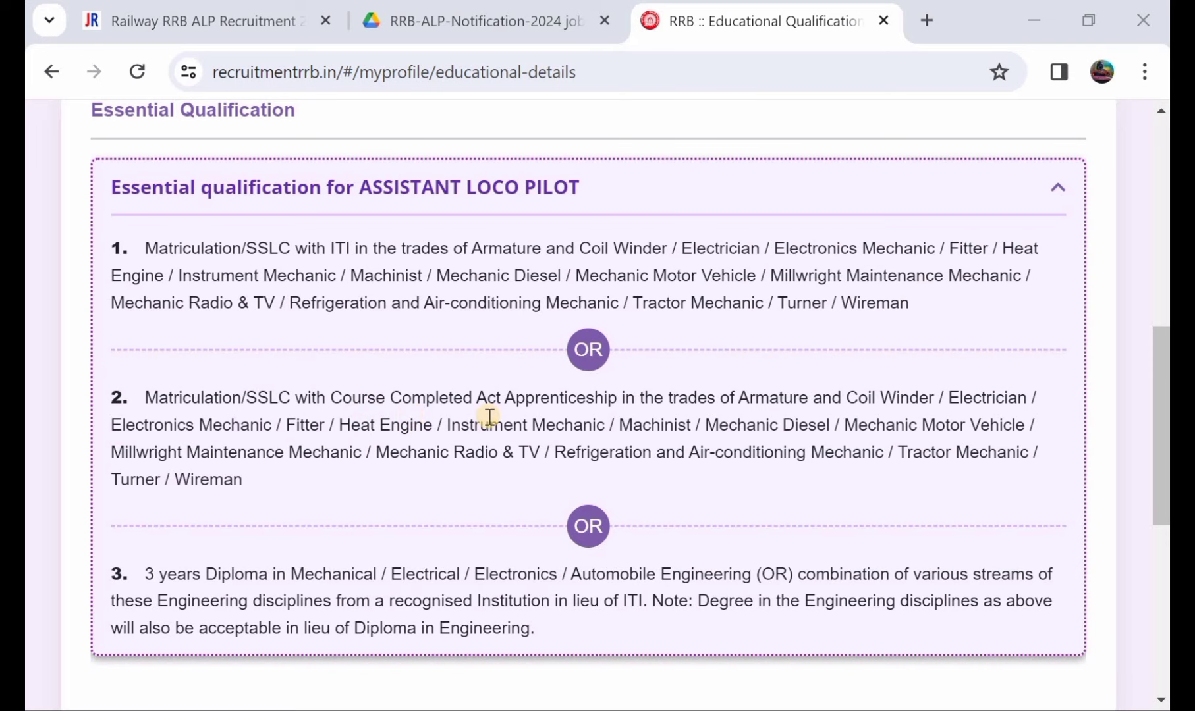
scroll(489, 416, "down", 2)
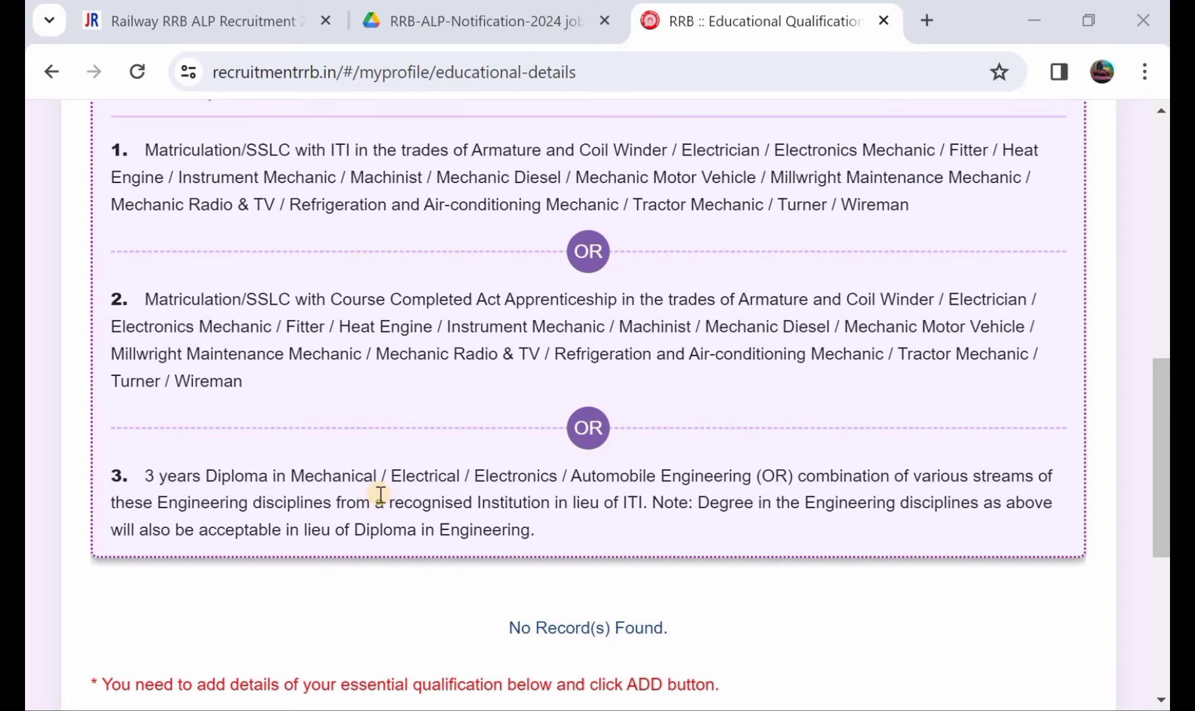
scroll(381, 495, "down", 5)
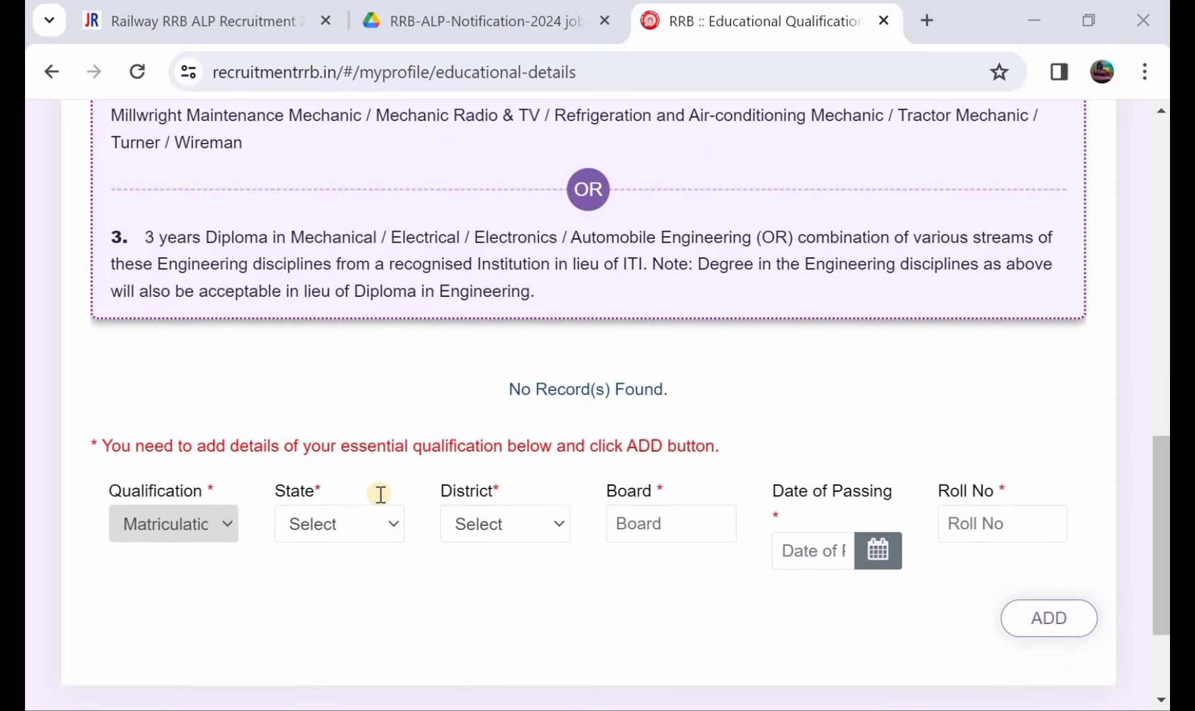
left_click(301, 526)
scroll(340, 419, "down", 5)
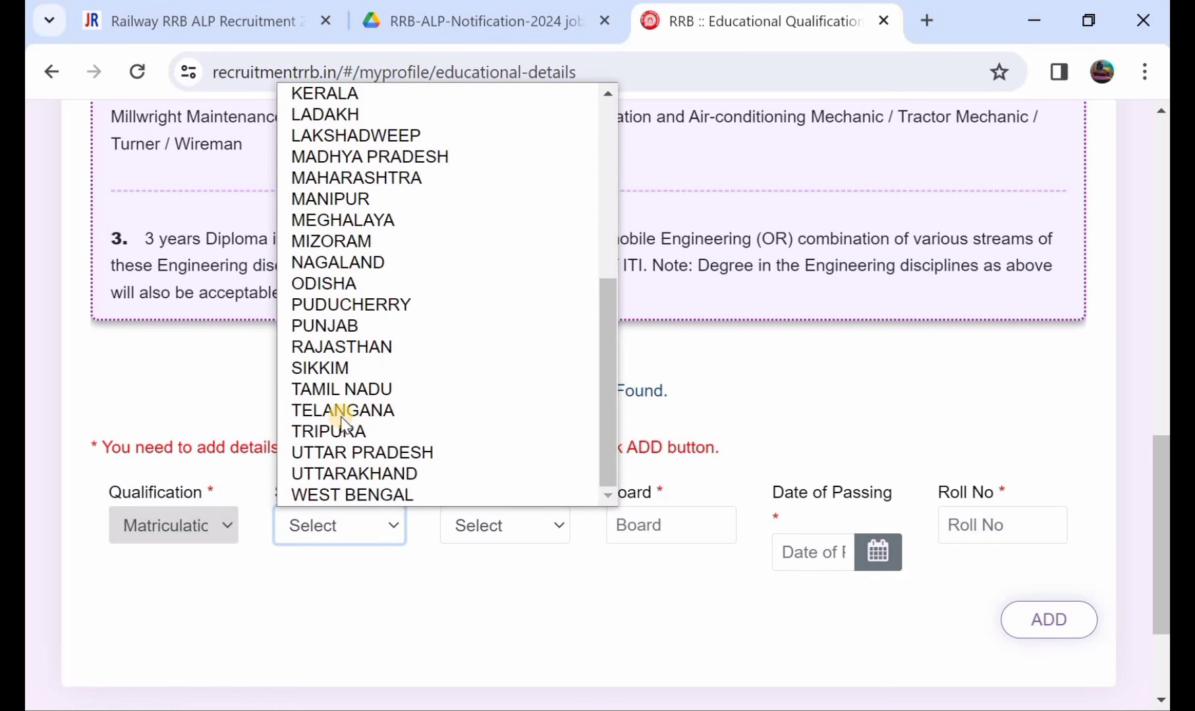
left_click(338, 410)
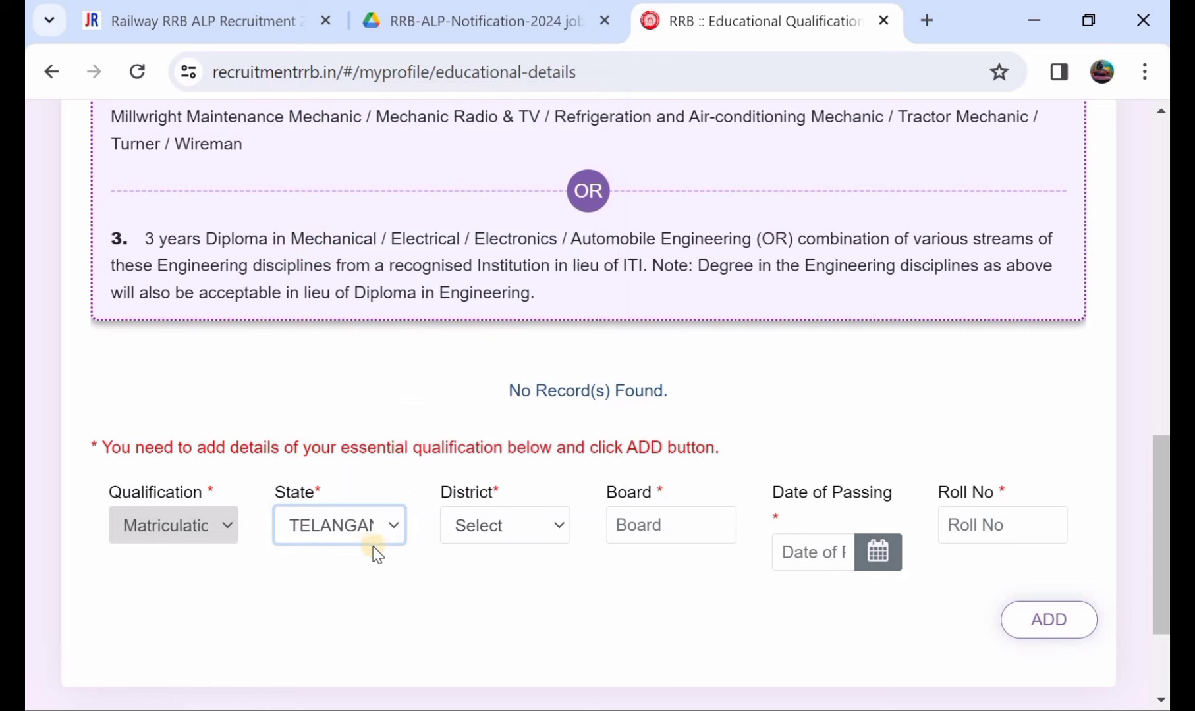
left_click(536, 523)
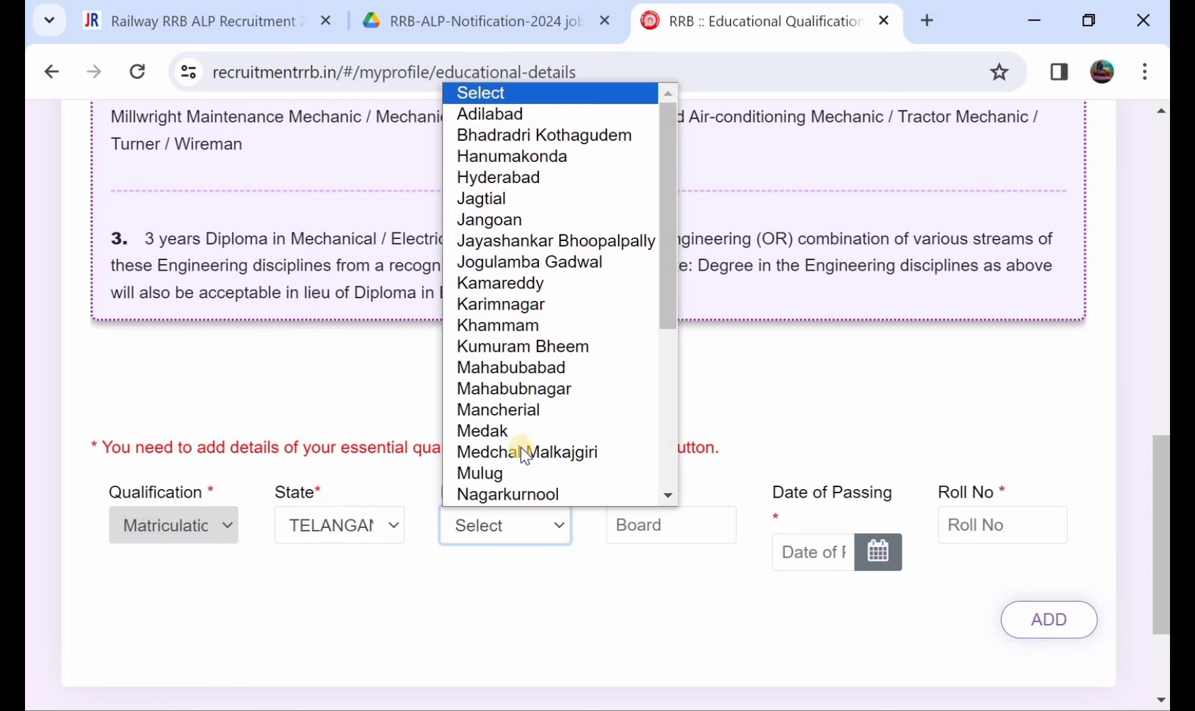
left_click(512, 368)
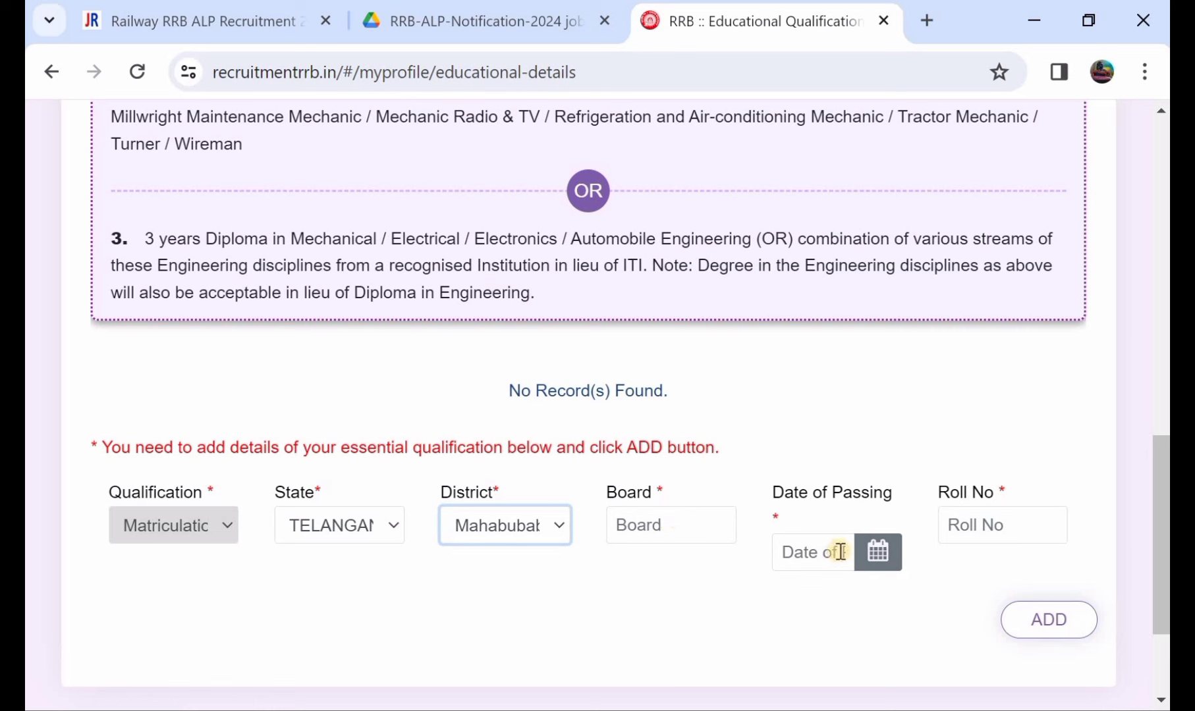
Check the date of passing calendar for the matriculation entry and add the matriculation qualification record.
left_click(868, 558)
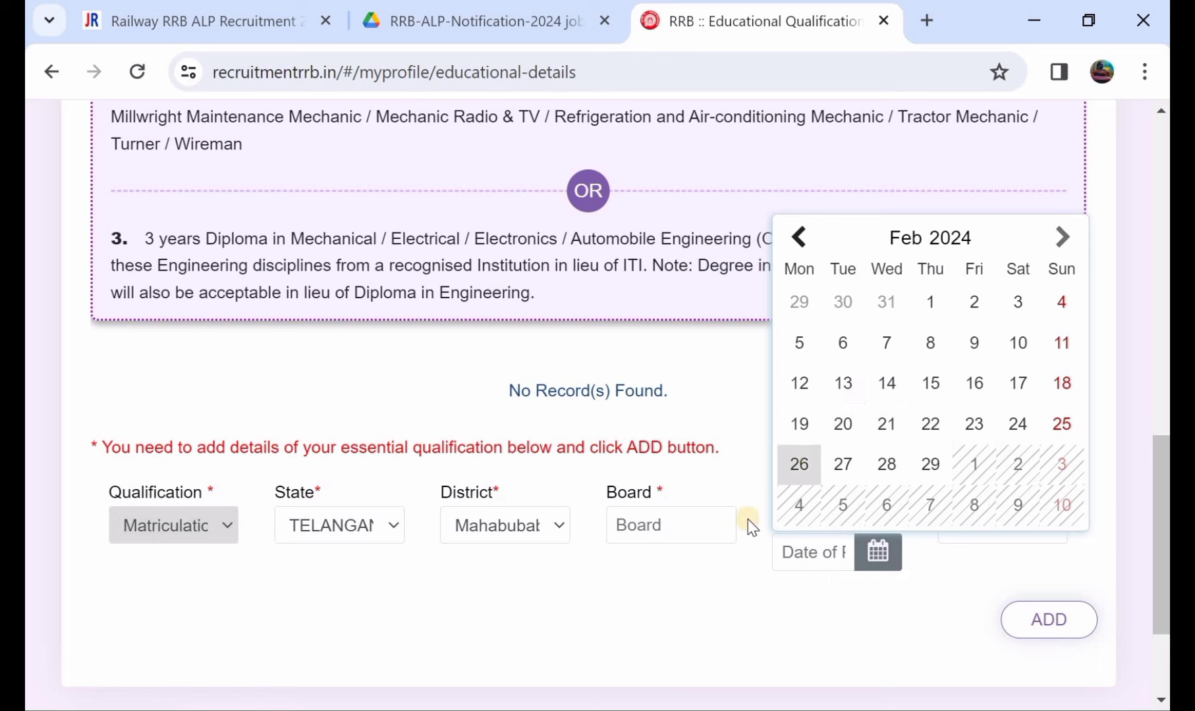
left_click(861, 537)
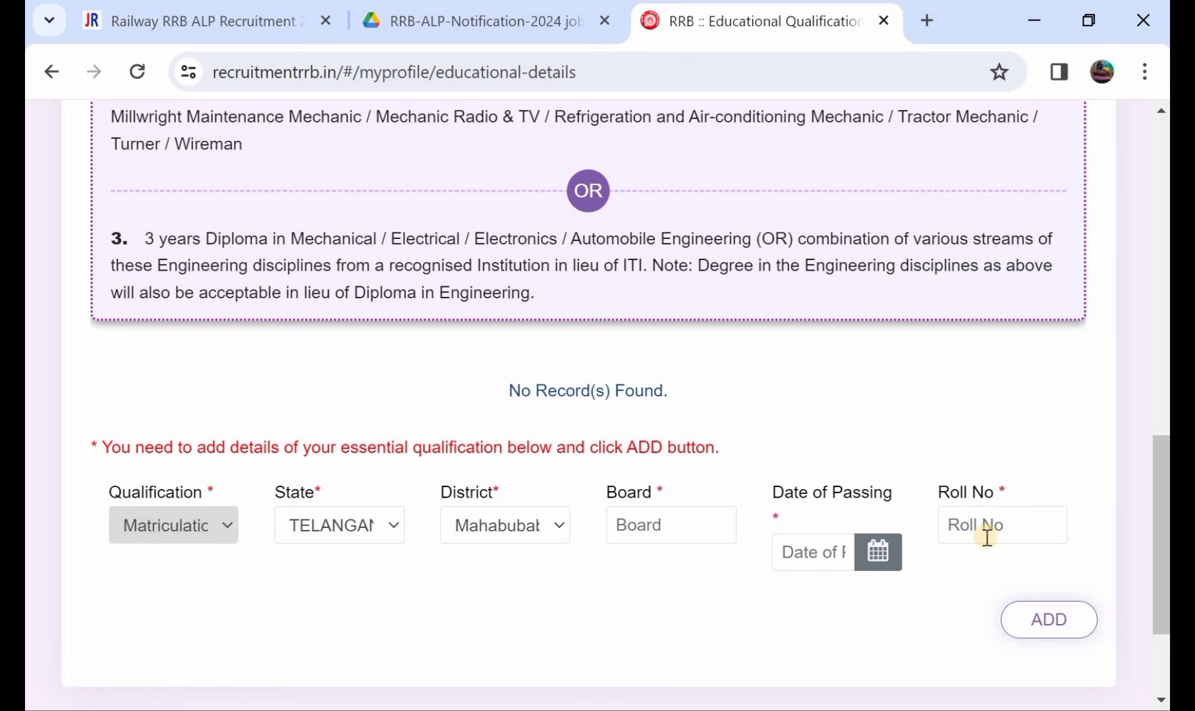
scroll(987, 536, "down", 2)
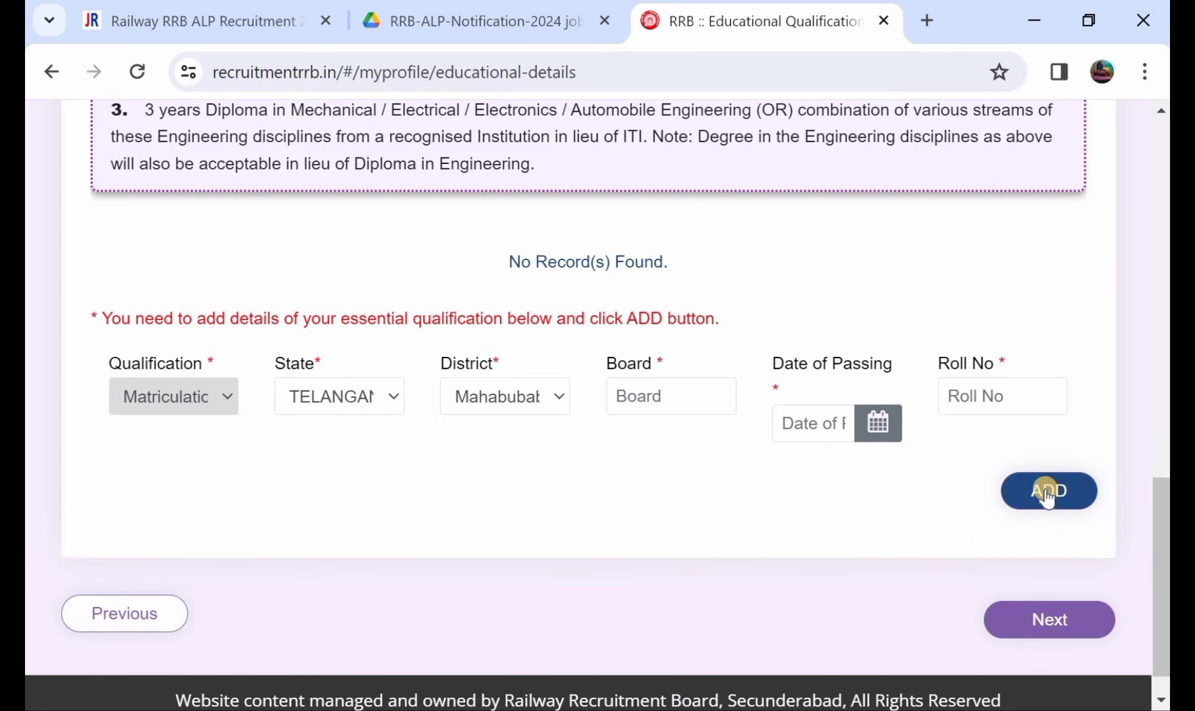
left_click(1048, 493)
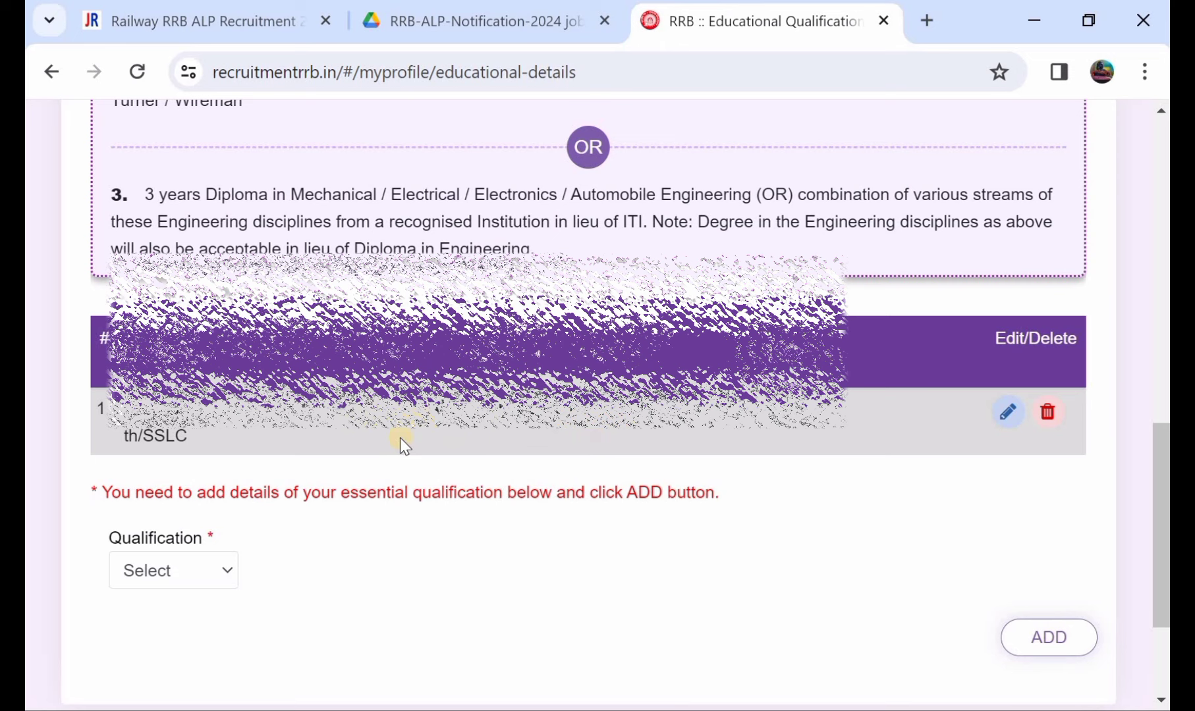
Choose ITI as the second qualification and set its trade to Electrician.
scroll(404, 446, "down", 1)
left_click(136, 512)
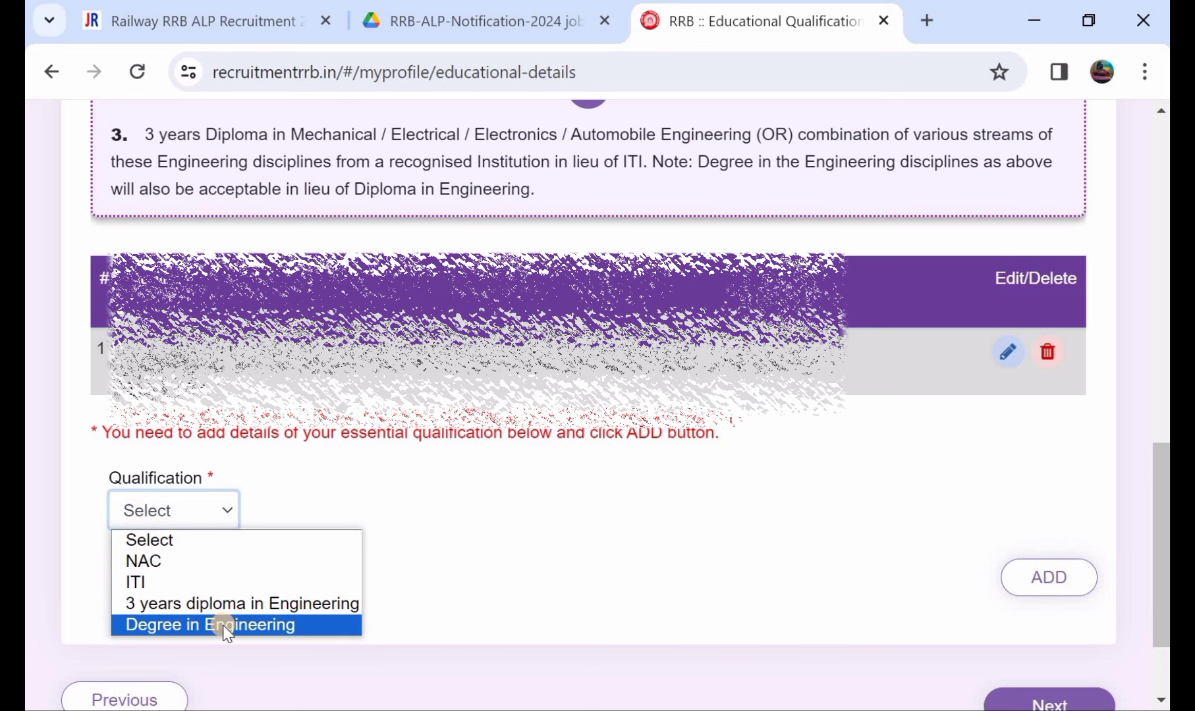
left_click(195, 588)
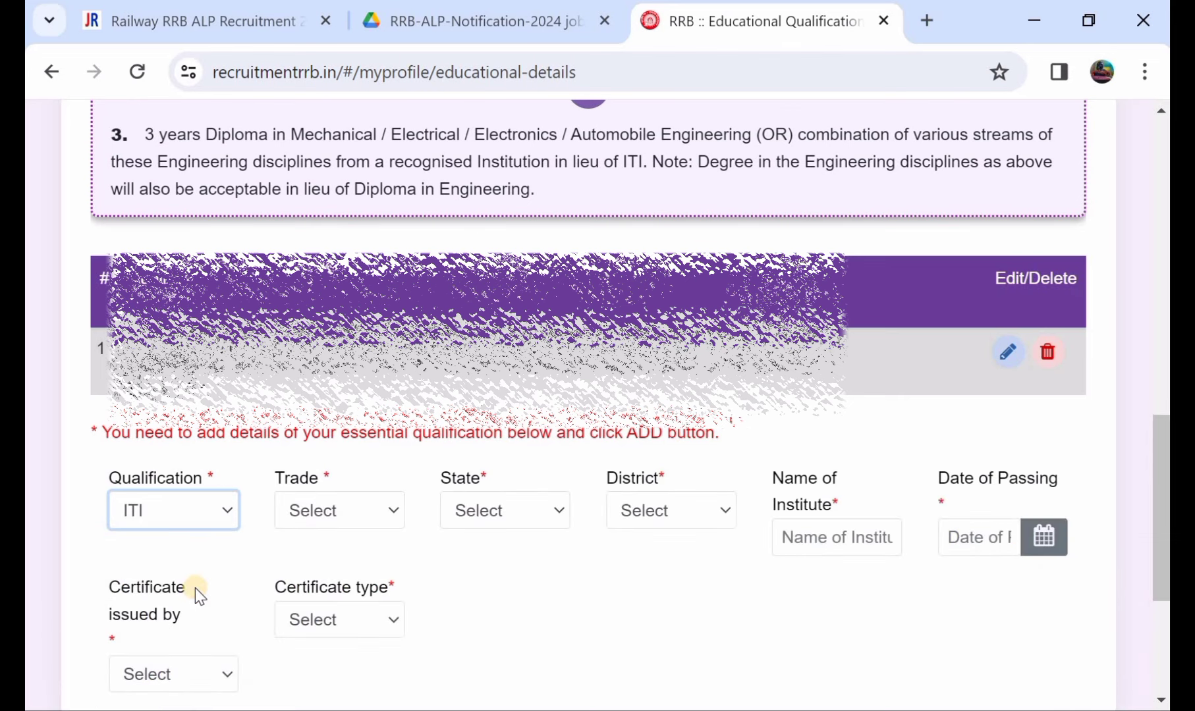
left_click(347, 511)
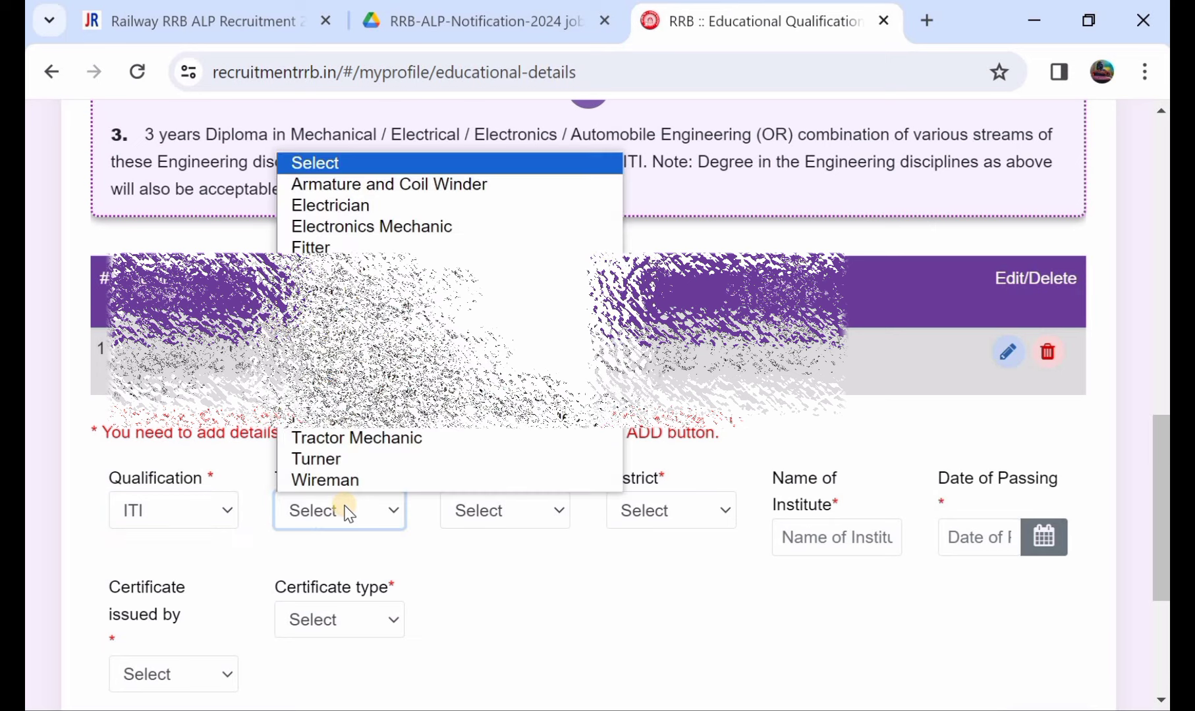
left_click(348, 210)
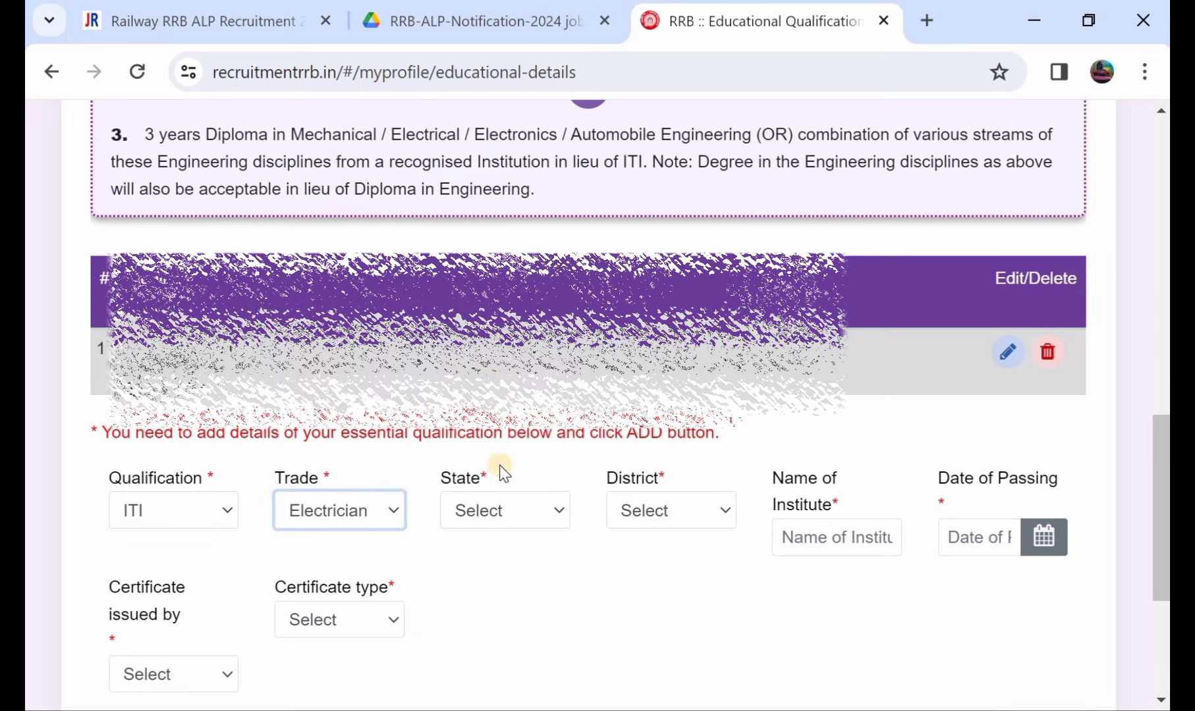
Look through the state and district options for the ITI qualification.
left_click(505, 511)
left_click(552, 542)
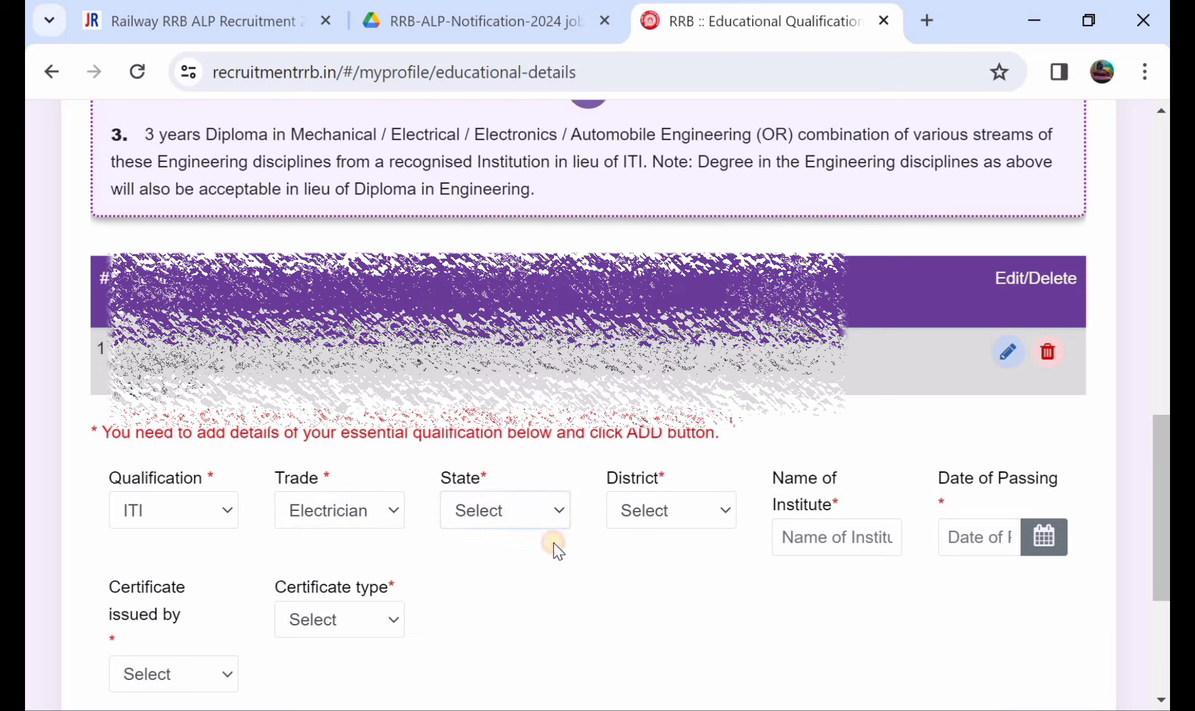
left_click(653, 512)
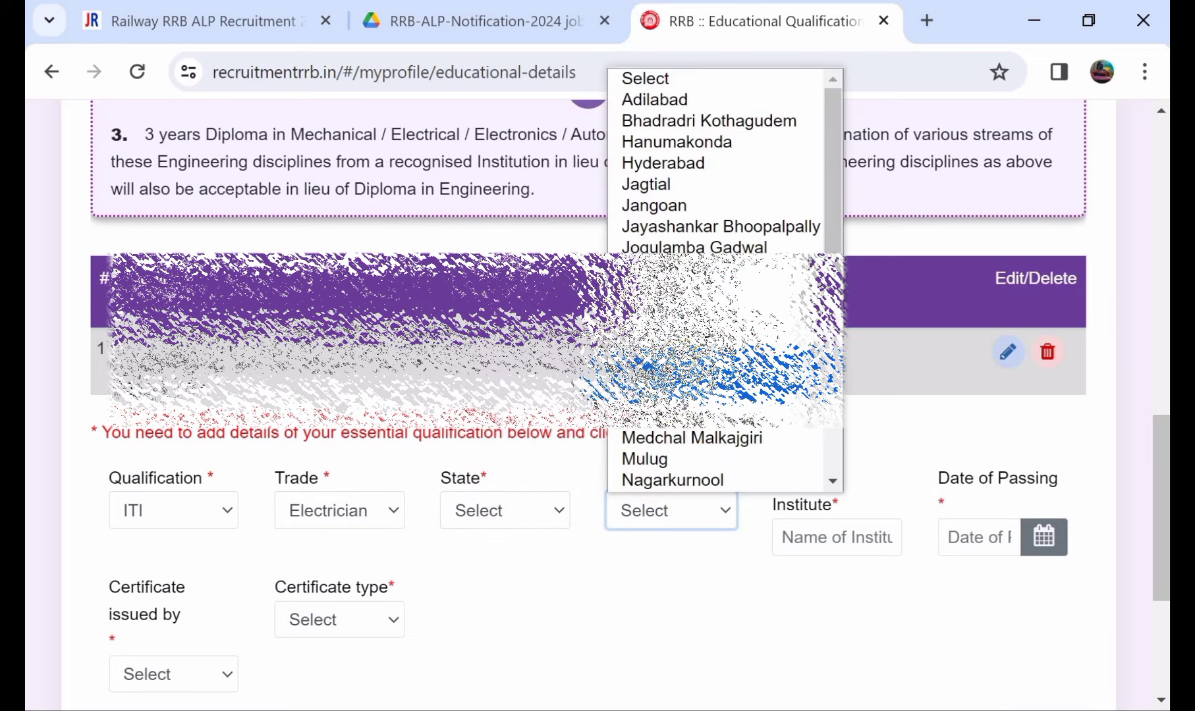
left_click(727, 598)
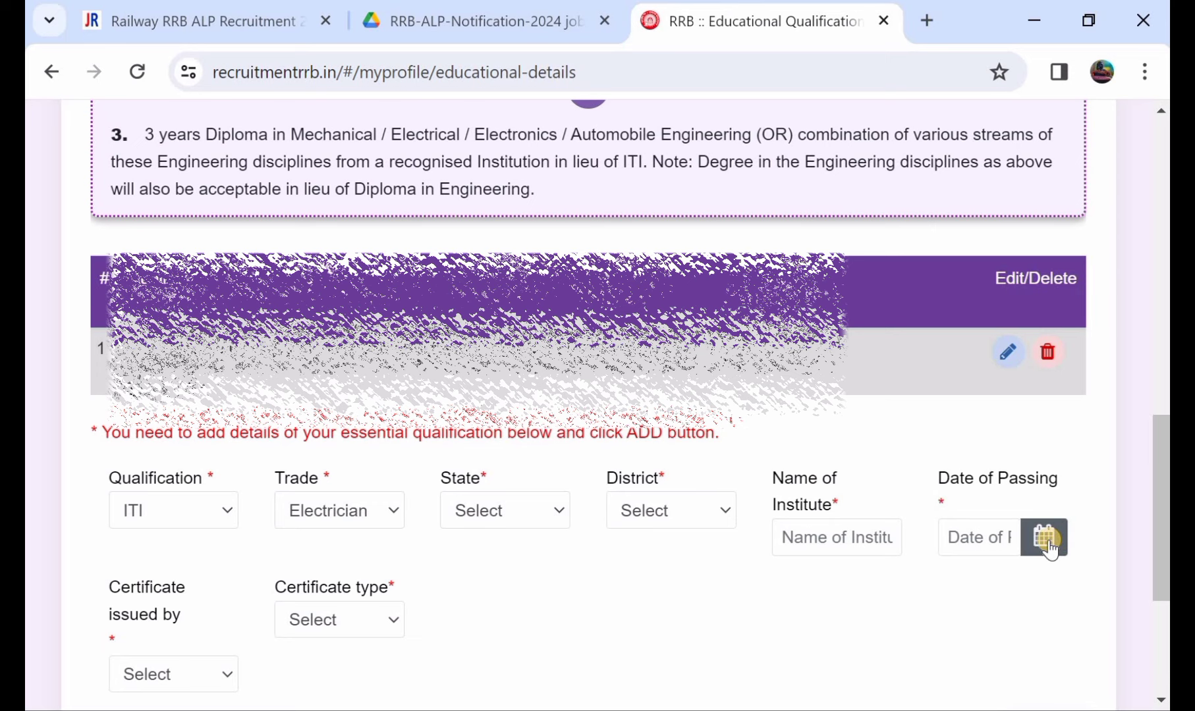
Set the ITI certificate's issuer to SCVT and its type to State Trade Certificate(STC), and add the ITI record.
scroll(387, 547, "down", 1)
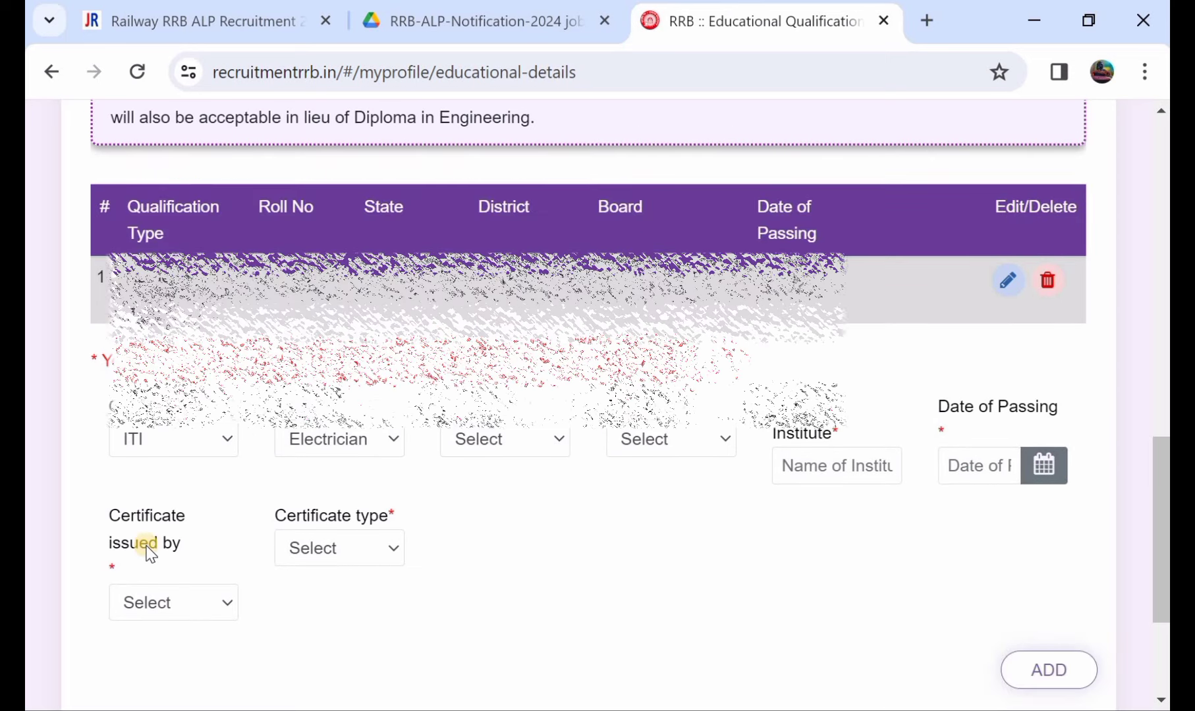
left_click(149, 604)
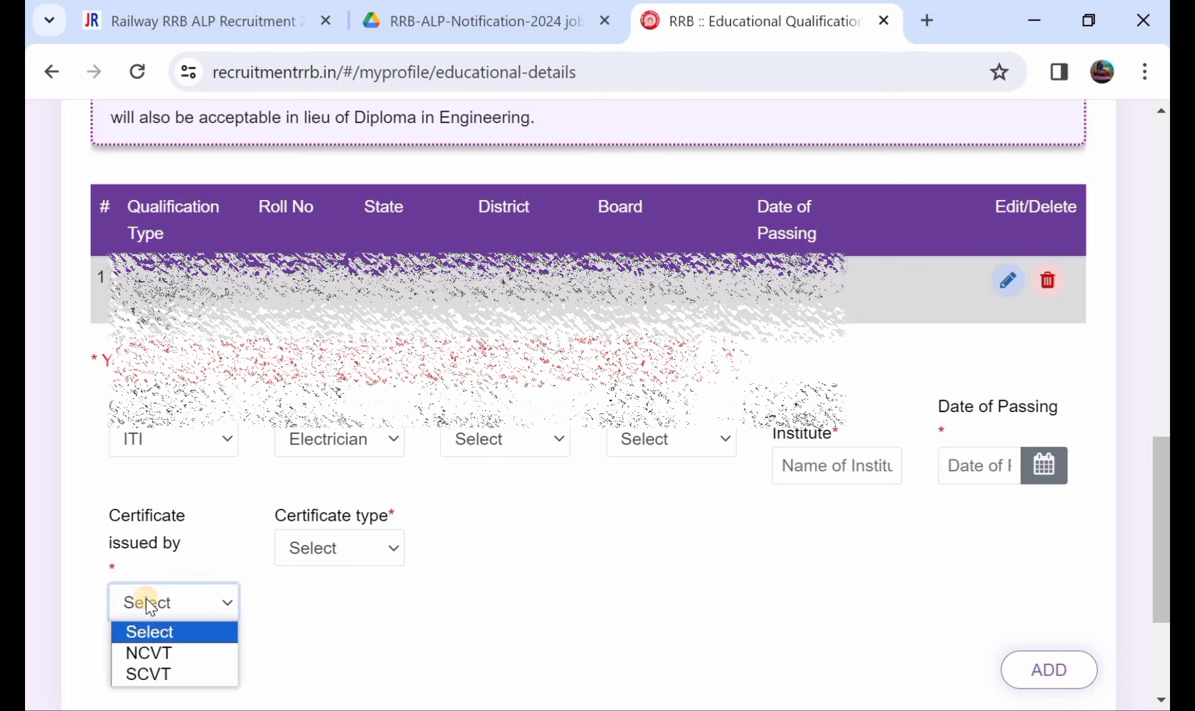
left_click(156, 670)
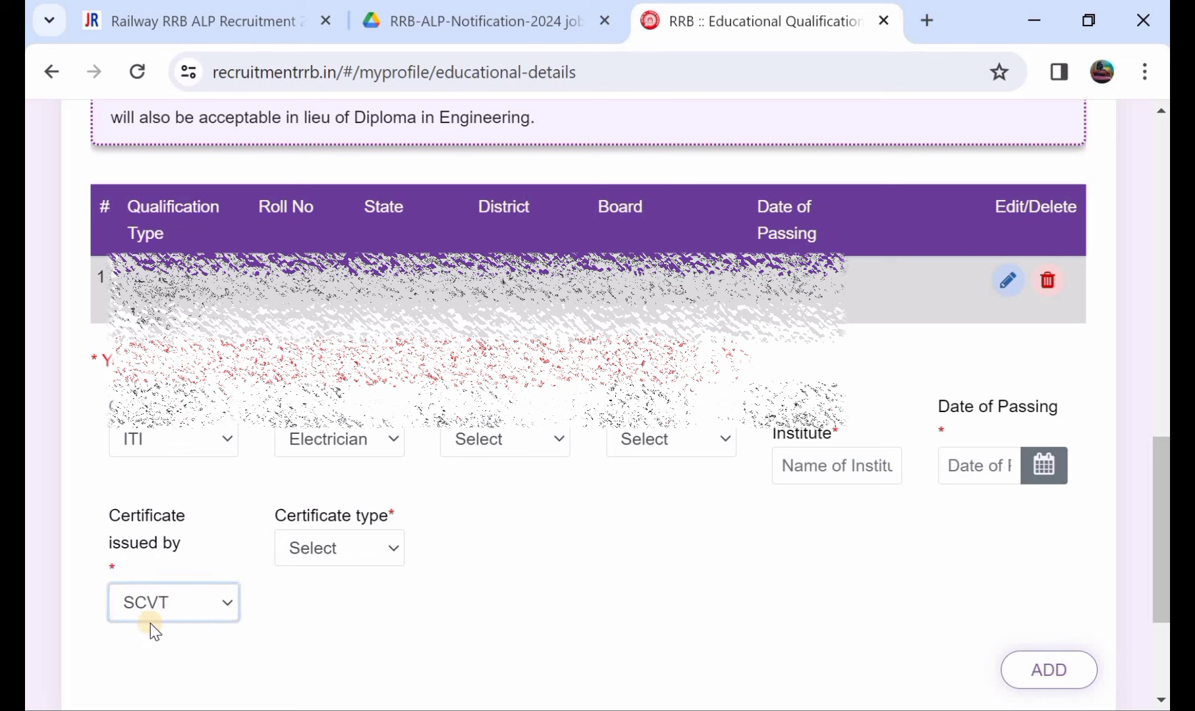
left_click(345, 549)
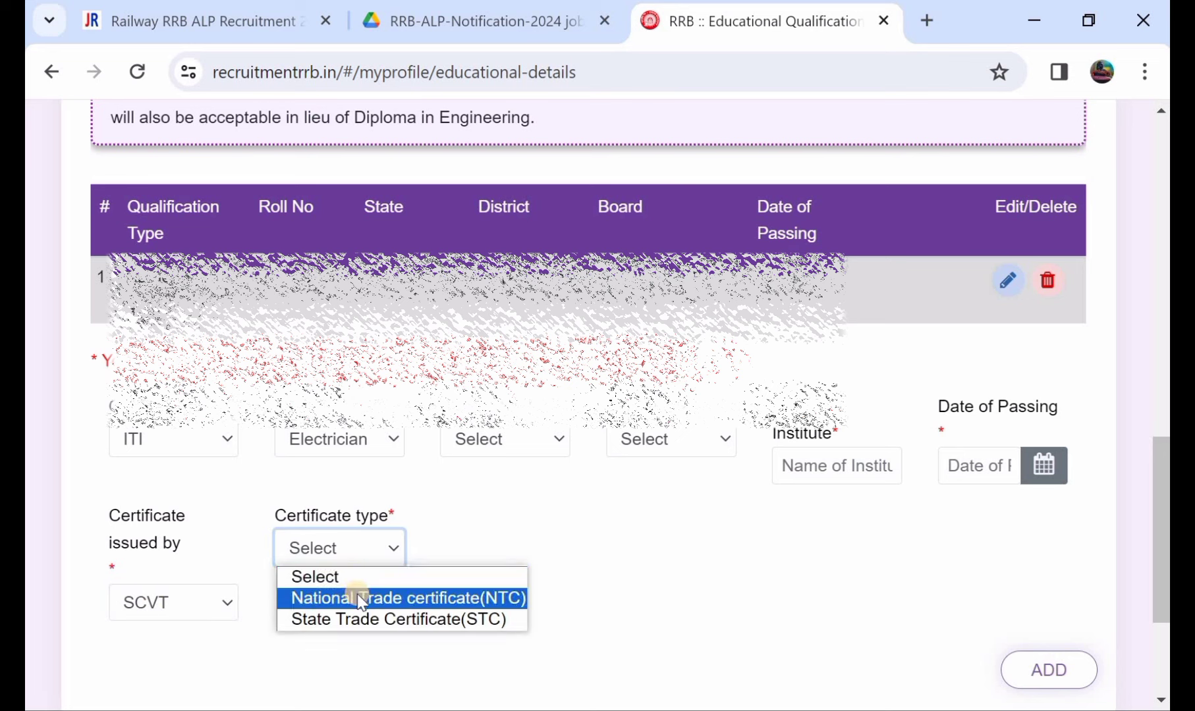
left_click(398, 621)
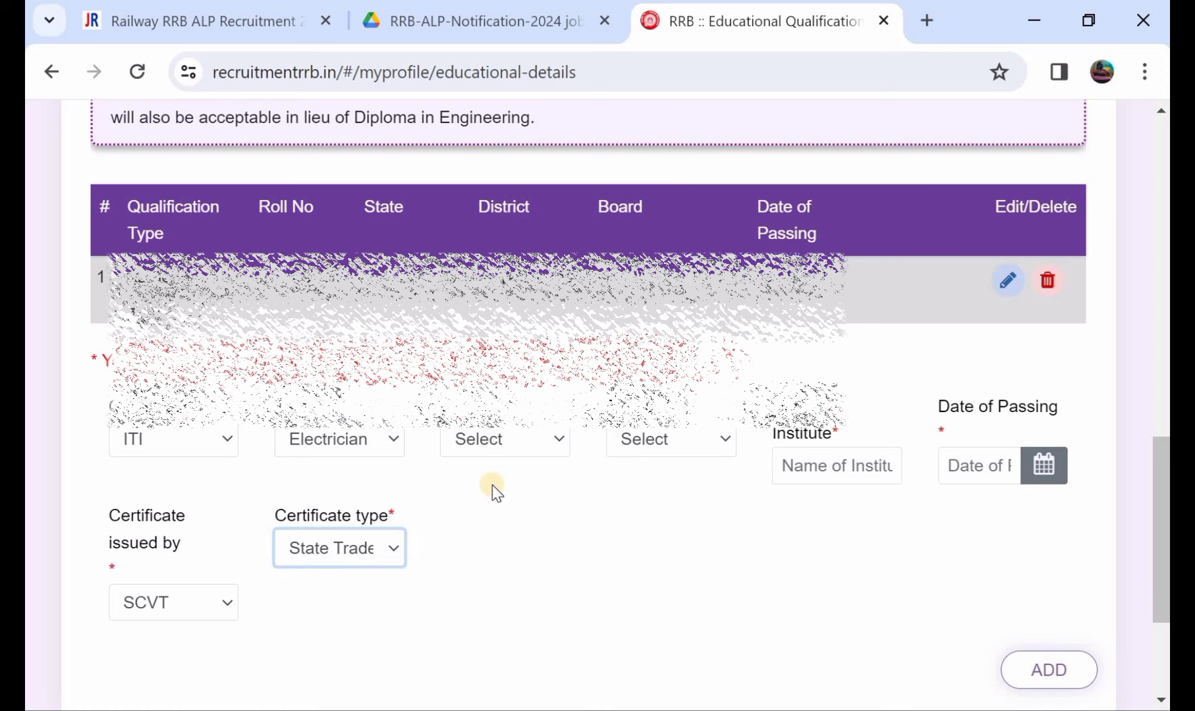
scroll(482, 447, "down", 1)
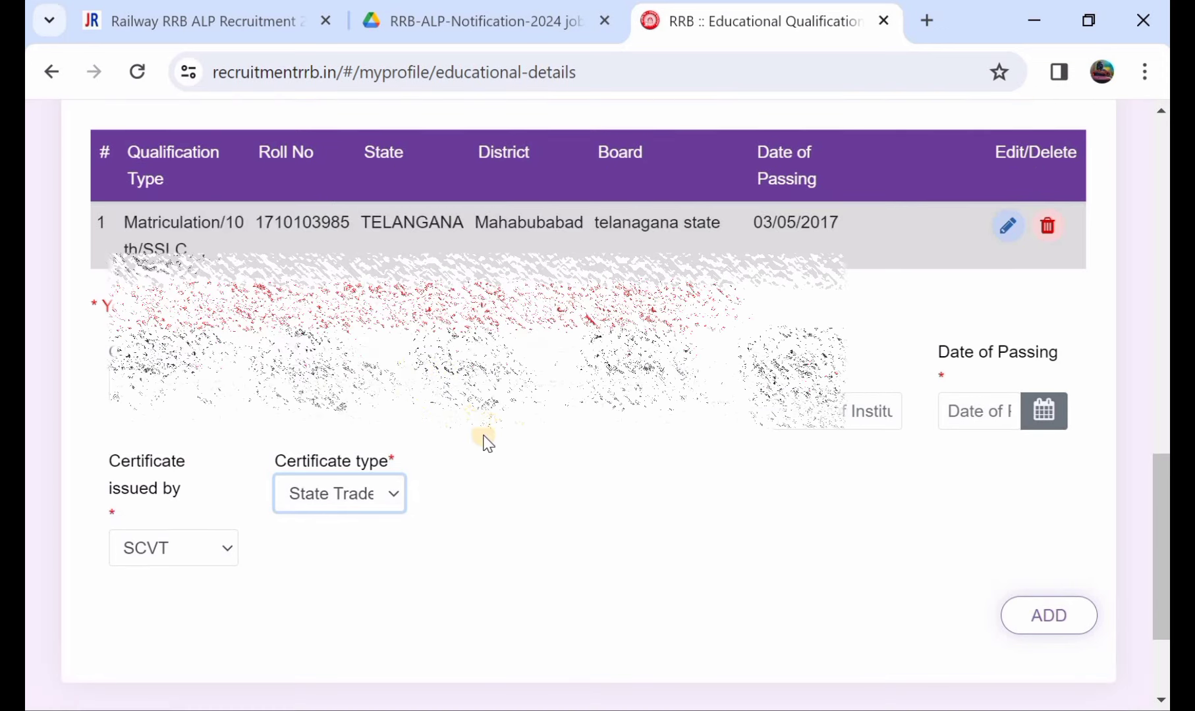
scroll(484, 443, "down", 1)
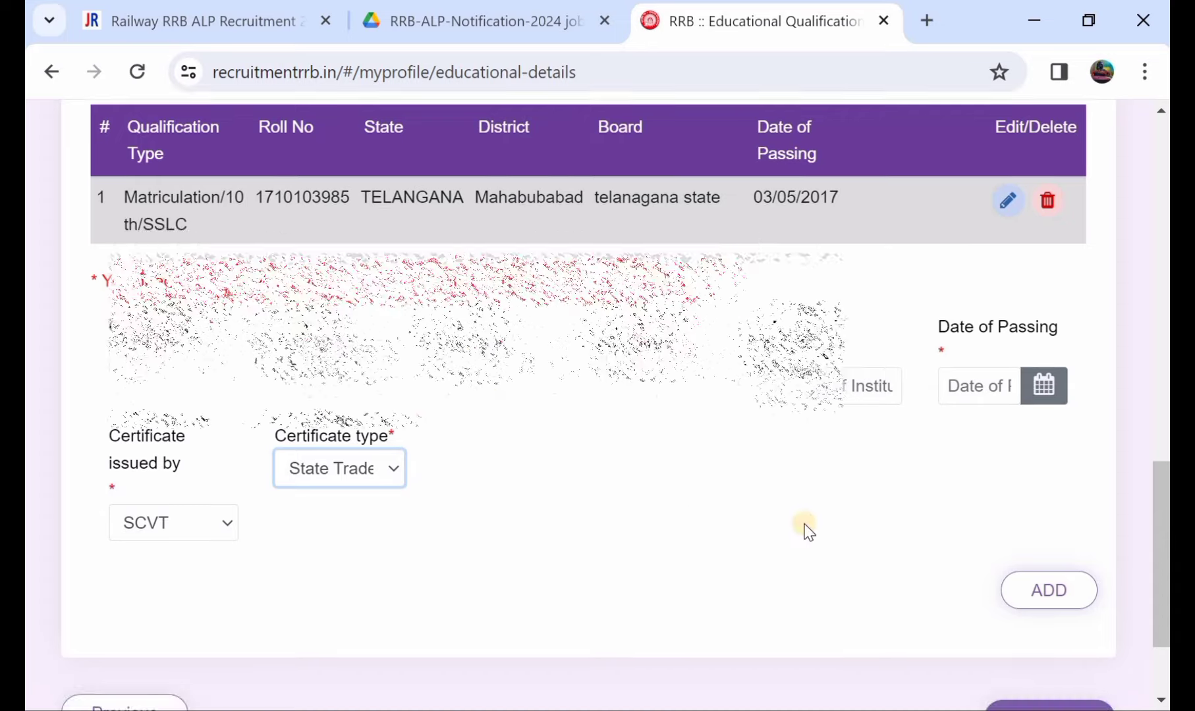
left_click(1039, 593)
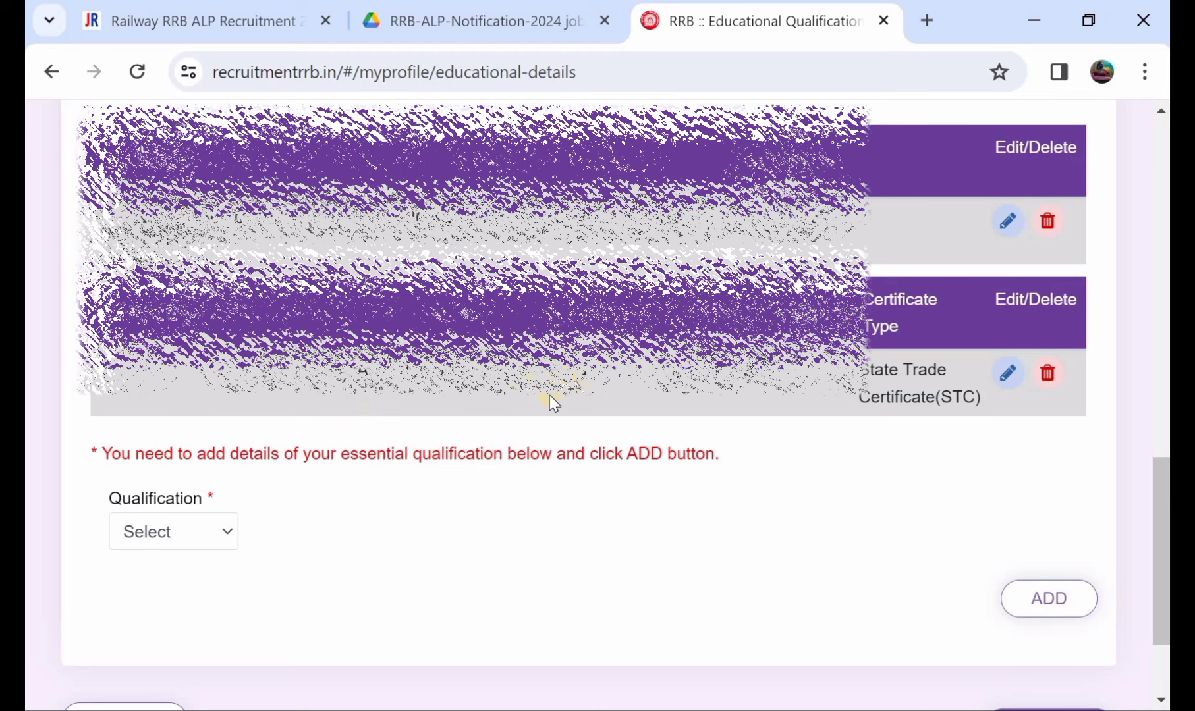
Look through the options available for adding a further qualification.
scroll(549, 401, "down", 1)
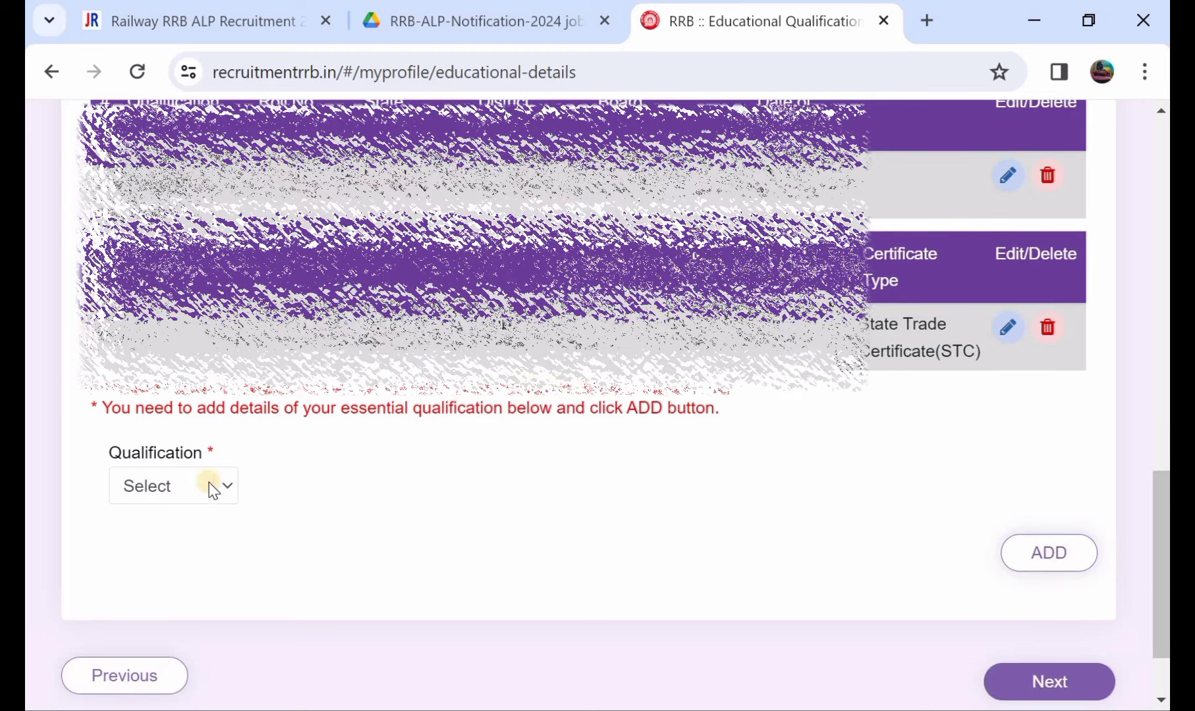
left_click(187, 488)
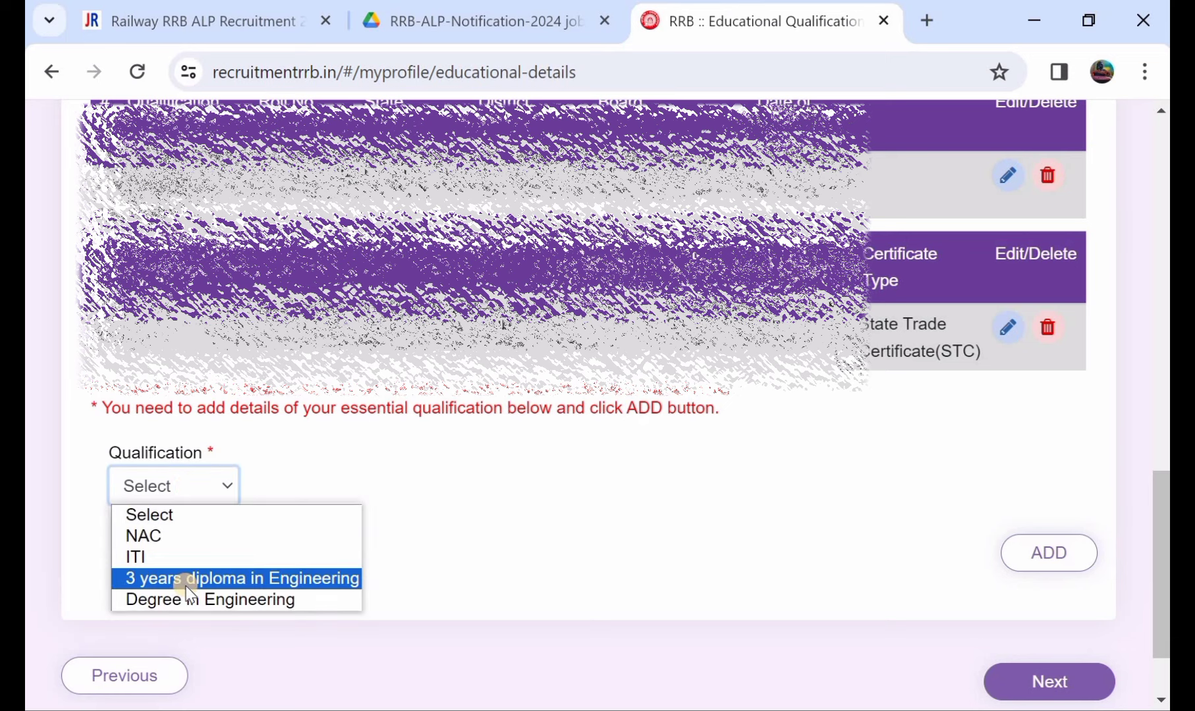
left_click(509, 445)
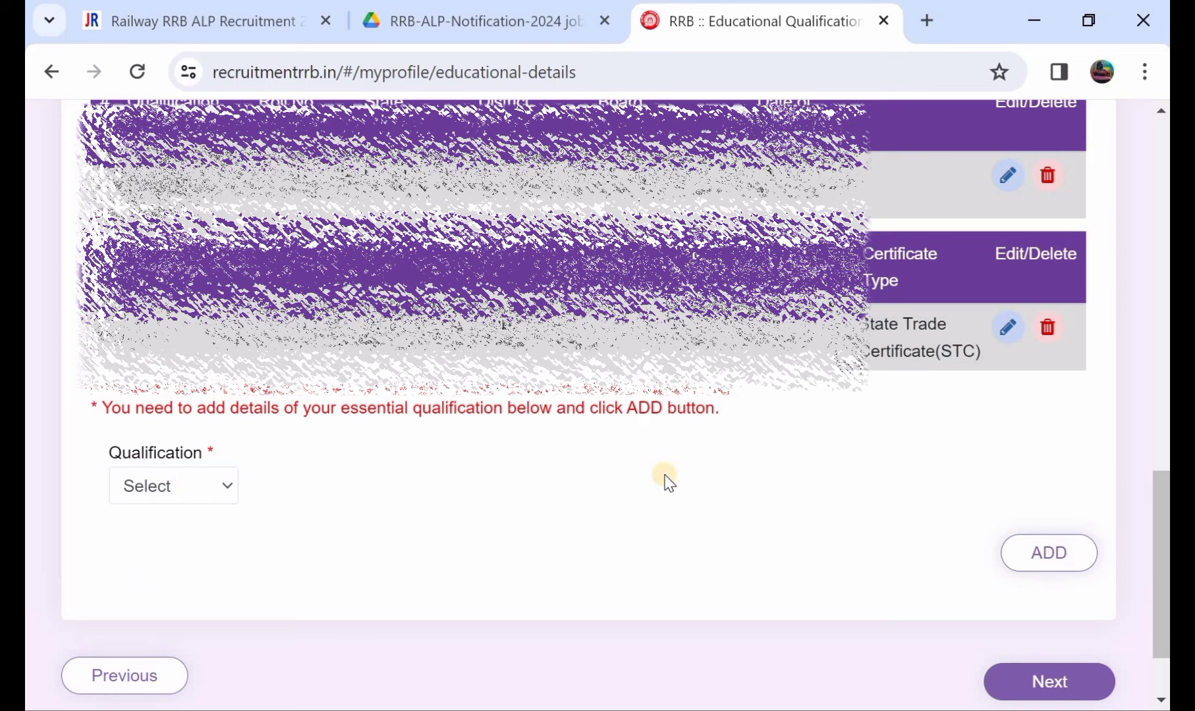
Continue from the educational details to the document upload page and view the sample photos of acceptable and unacceptable portraits.
scroll(666, 481, "down", 1)
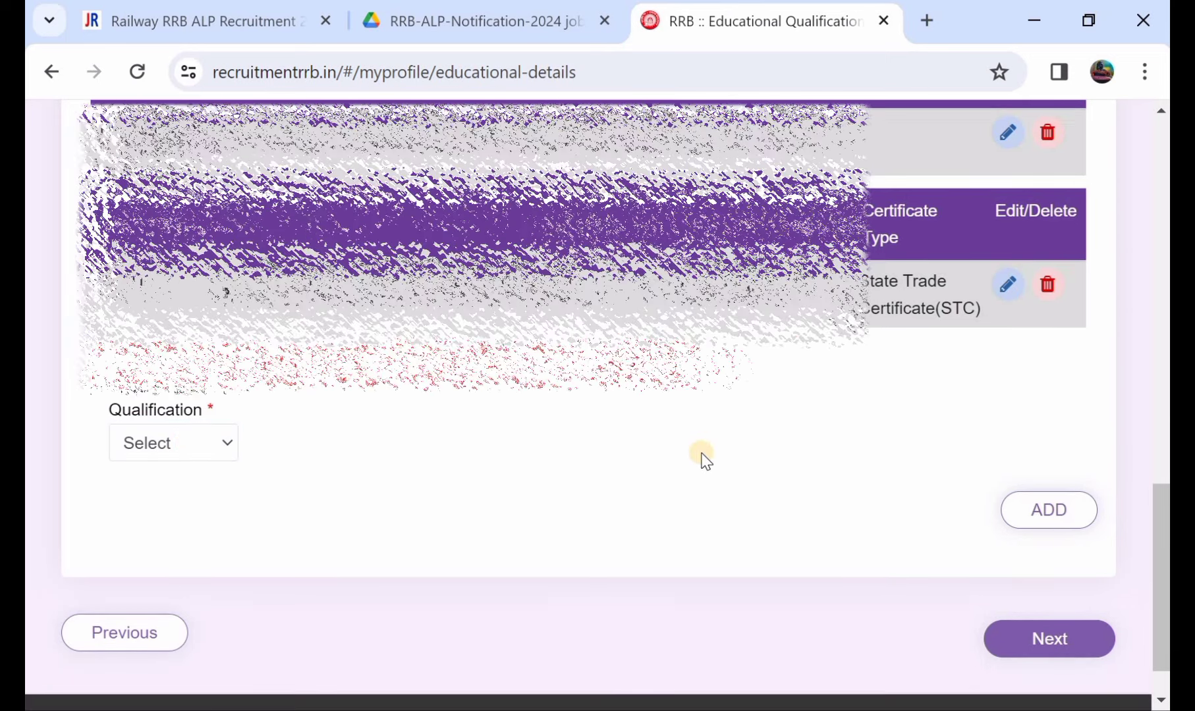
left_click(1035, 639)
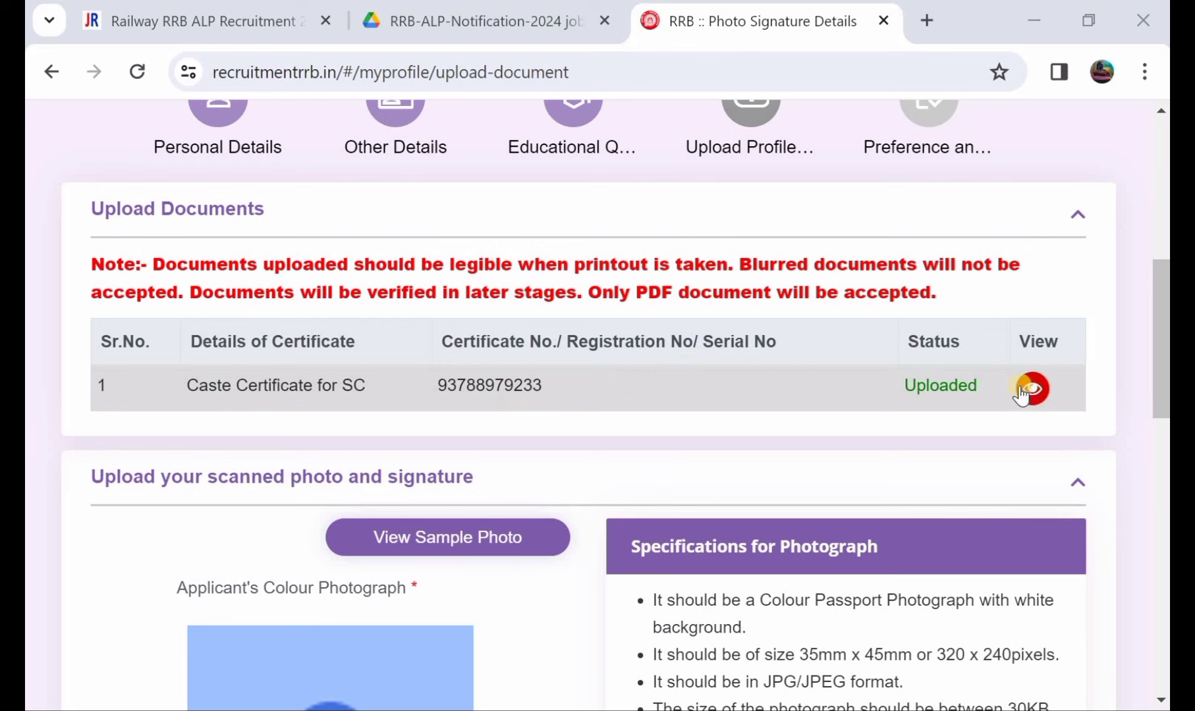
scroll(543, 392, "down", 3)
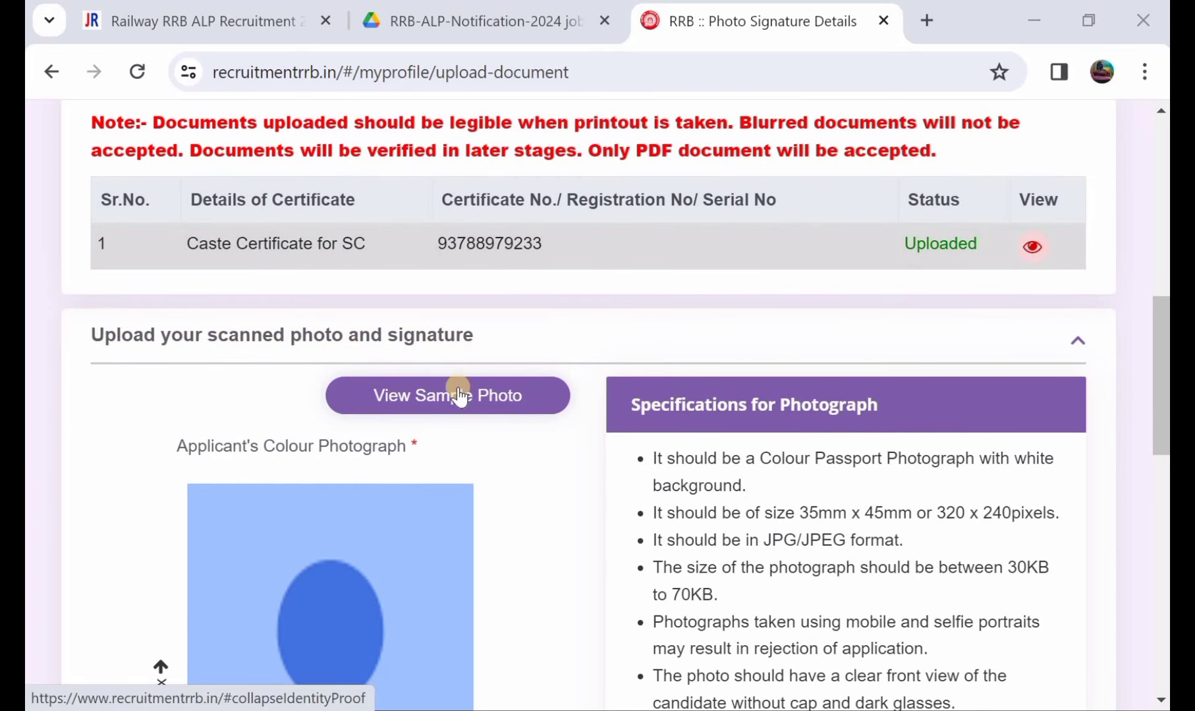
scroll(454, 390, "down", 1)
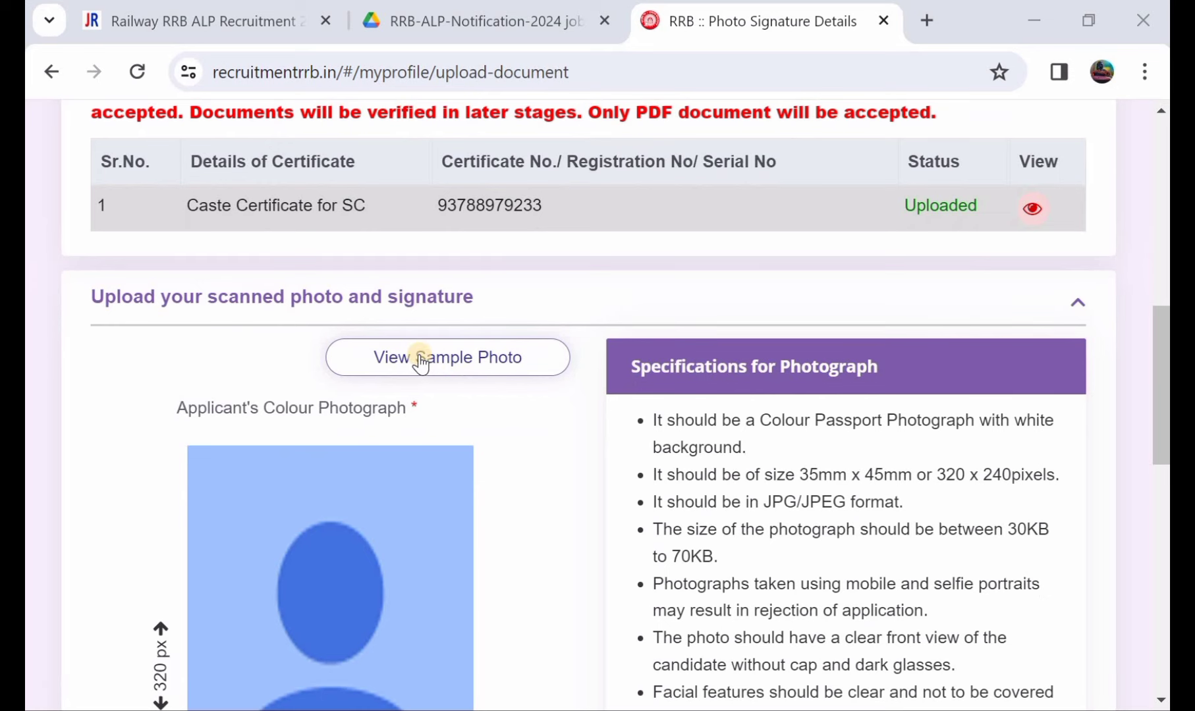
left_click(420, 359)
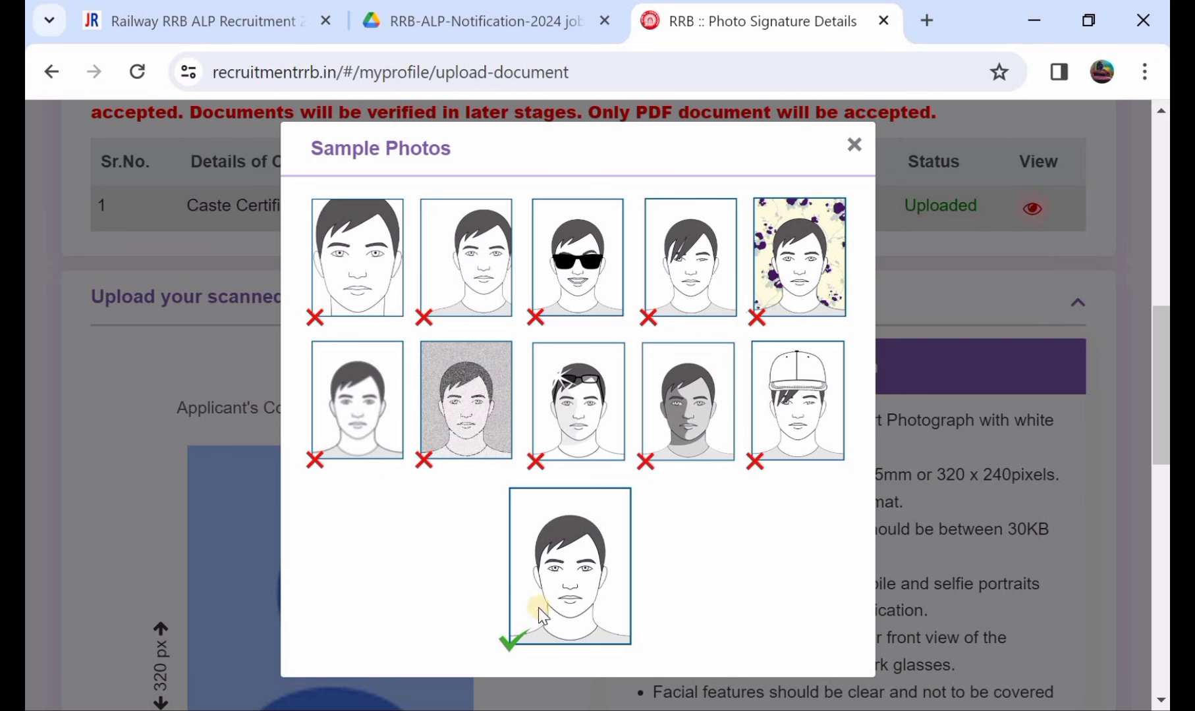
left_click(854, 141)
Read the specifications for the applicant's photograph and expand the specification for the signature image.
scroll(633, 441, "down", 2)
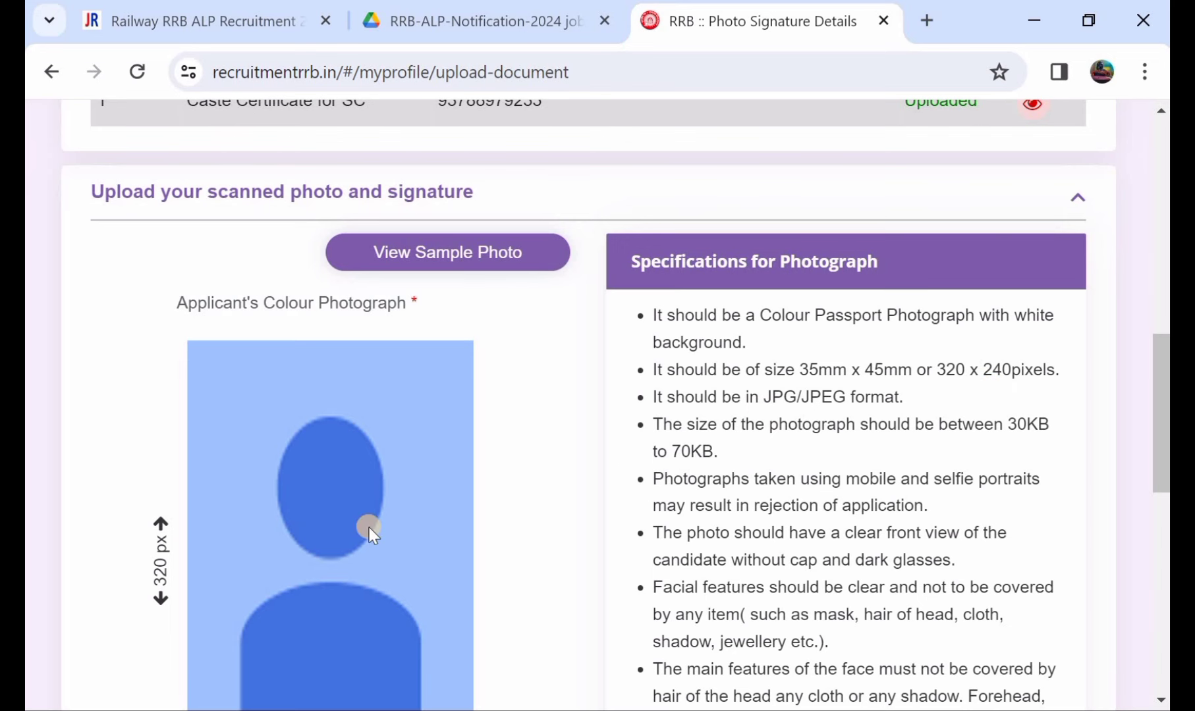
scroll(369, 528, "down", 2)
scroll(331, 502, "down", 1)
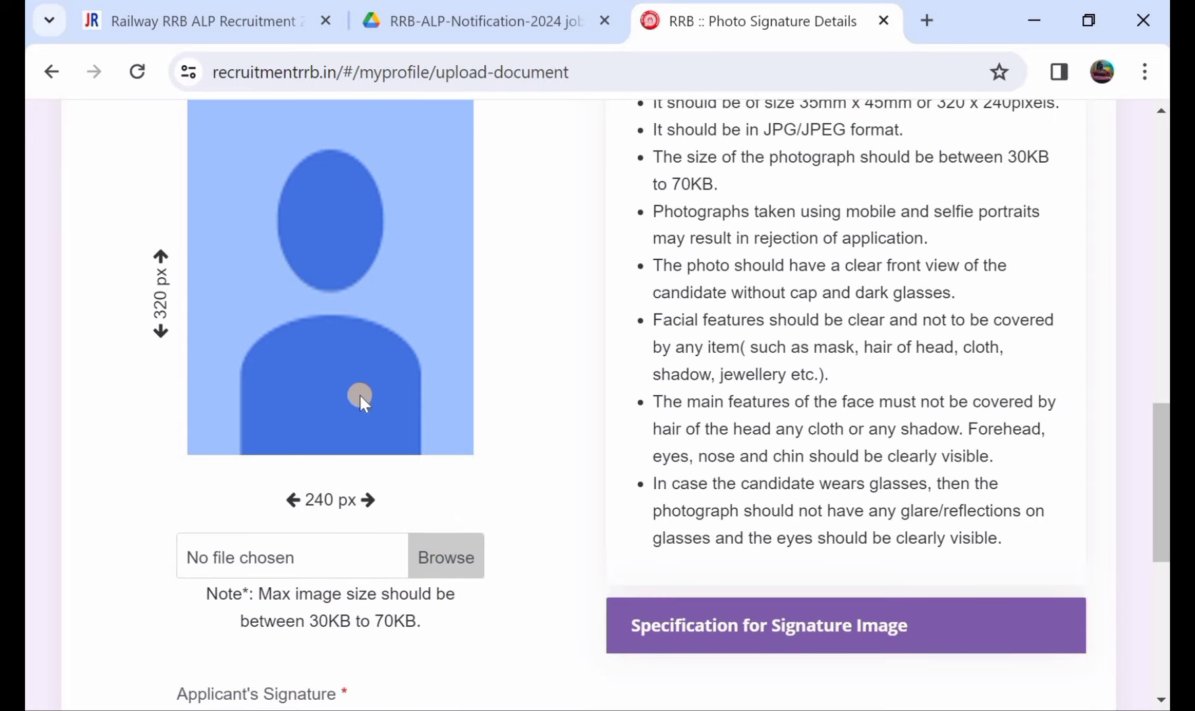
scroll(328, 353, "down", 2)
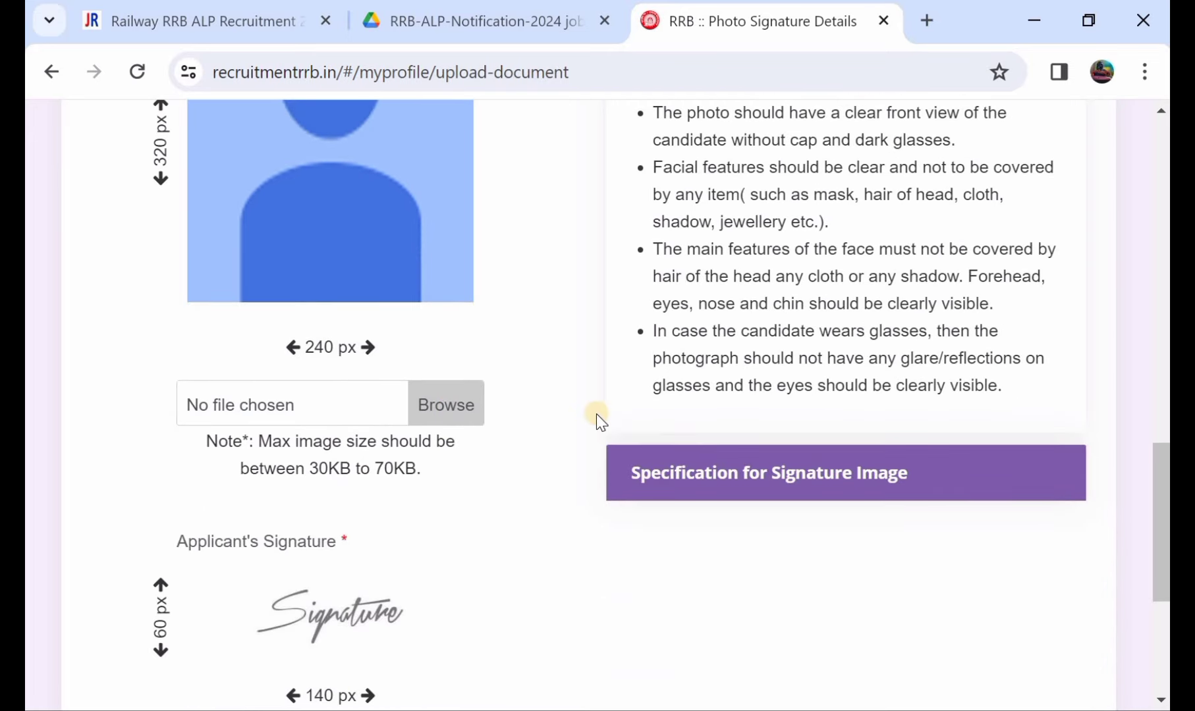
left_click(697, 461)
scroll(697, 467, "up", 3)
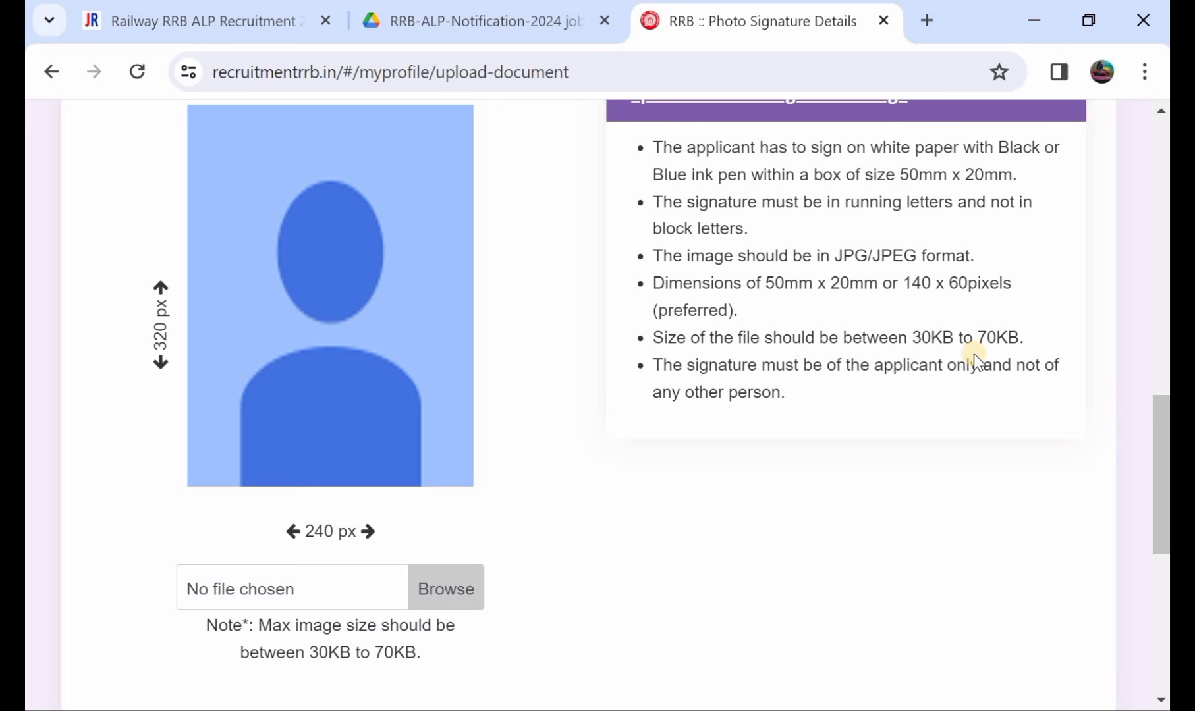
Check the photograph and signature upload fields and continue to the preference and declaration page.
scroll(355, 512, "down", 8)
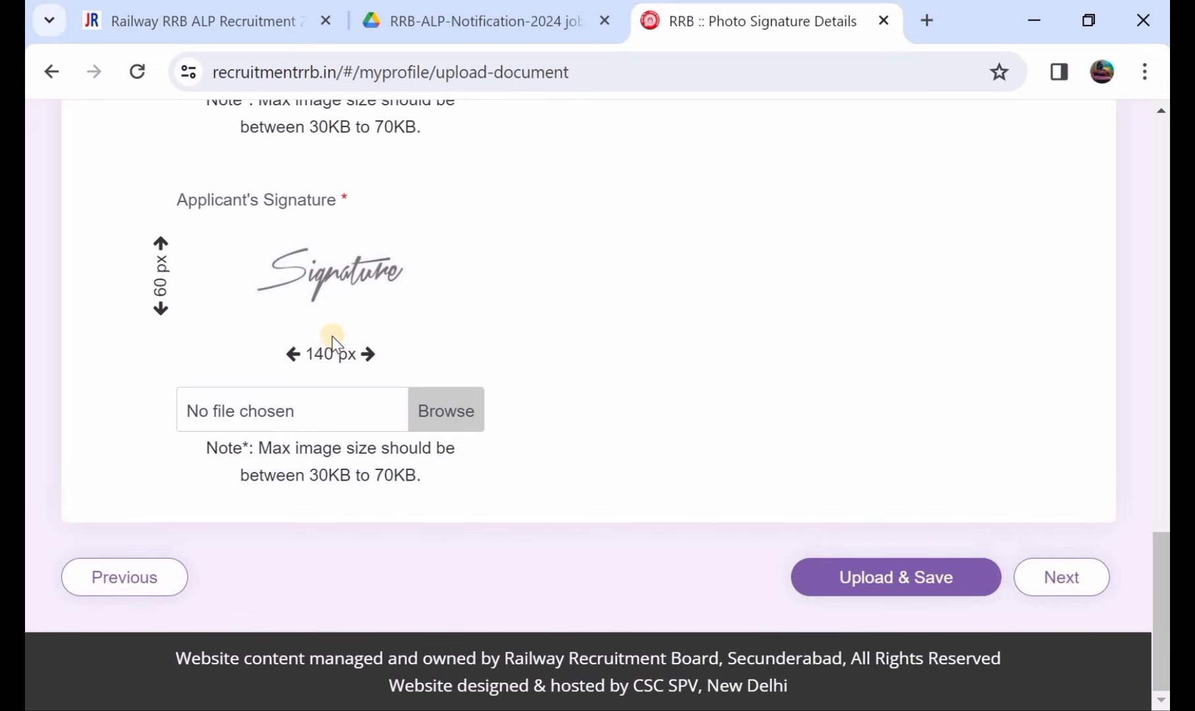
scroll(330, 337, "up", 2)
scroll(331, 337, "down", 2)
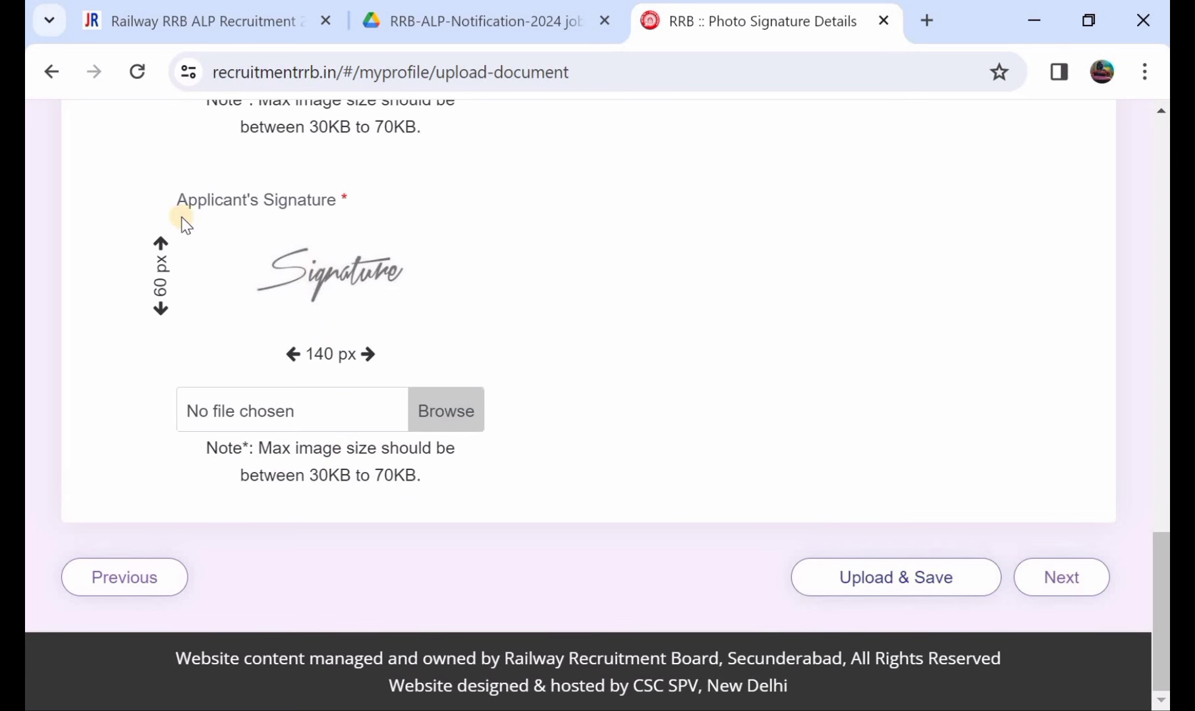
scroll(241, 268, "up", 4)
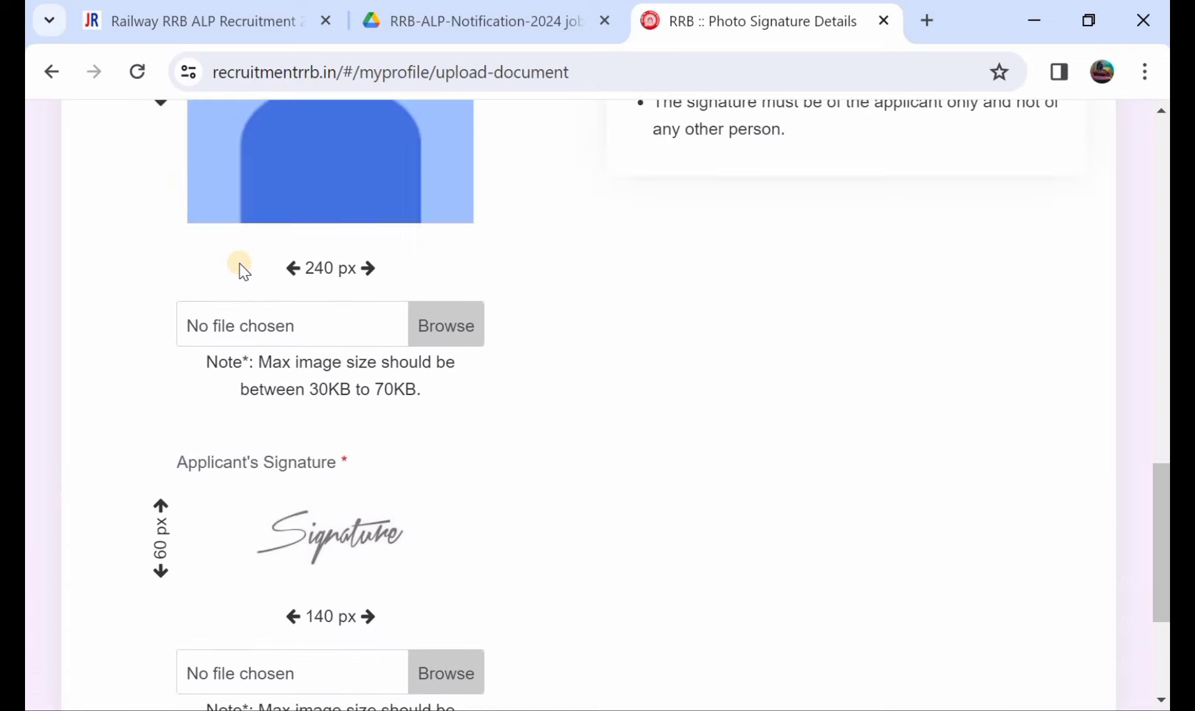
scroll(298, 210, "up", 2)
scroll(295, 204, "down", 6)
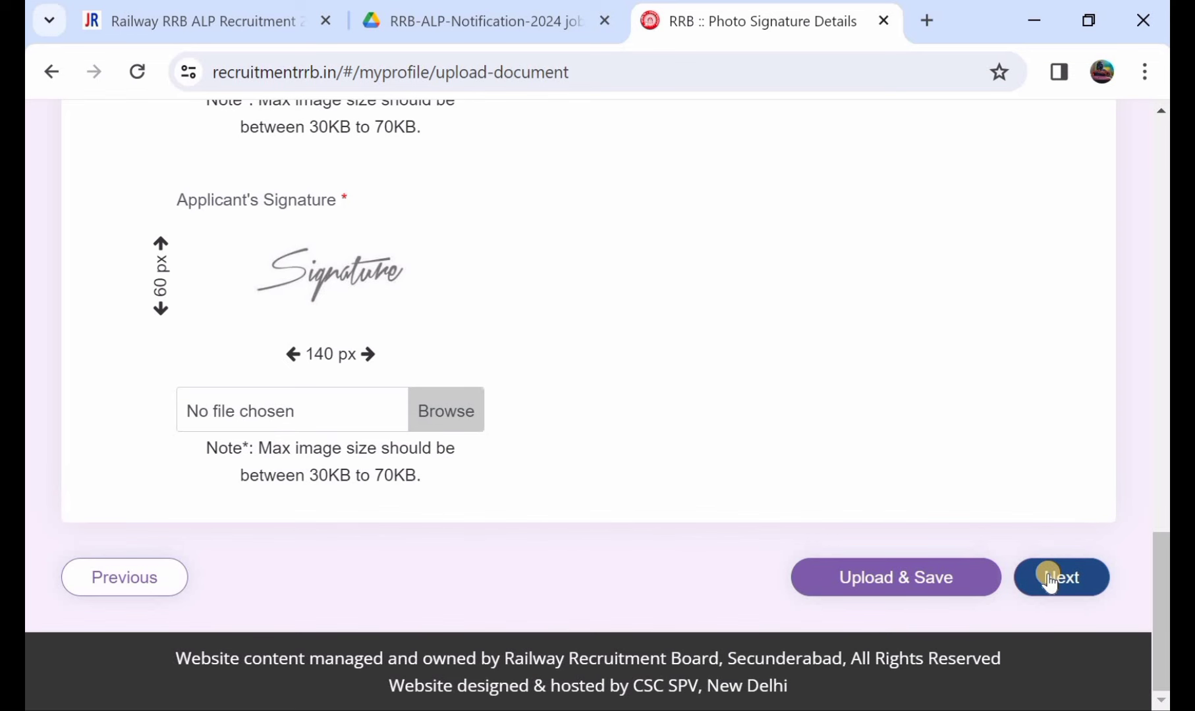
left_click(1050, 583)
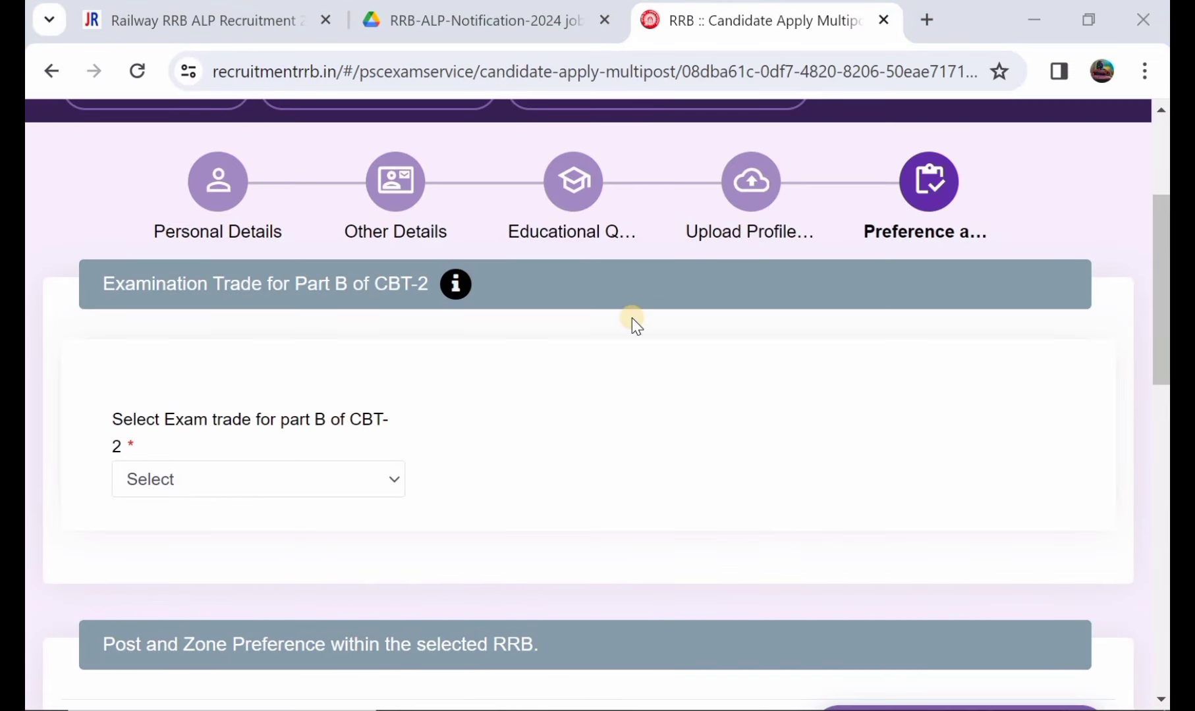
Set the exam trade for part B of CBT-2 to Electrician and confirm the order of post preference.
left_click(251, 475)
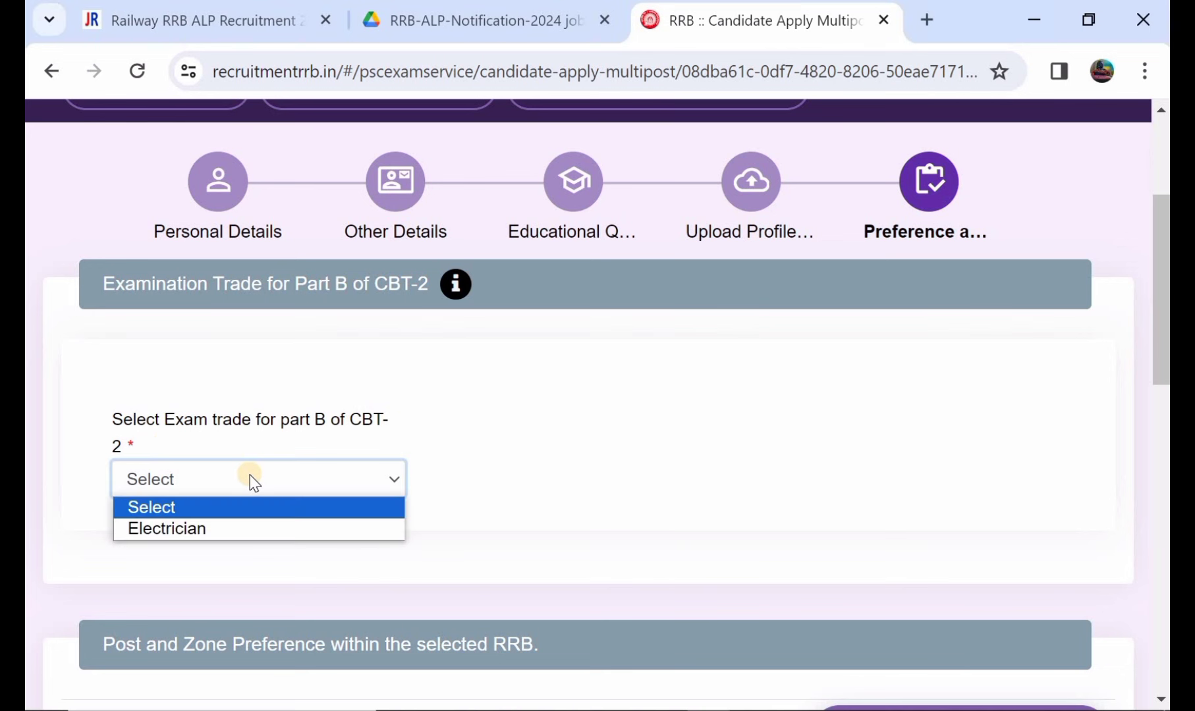
left_click(242, 528)
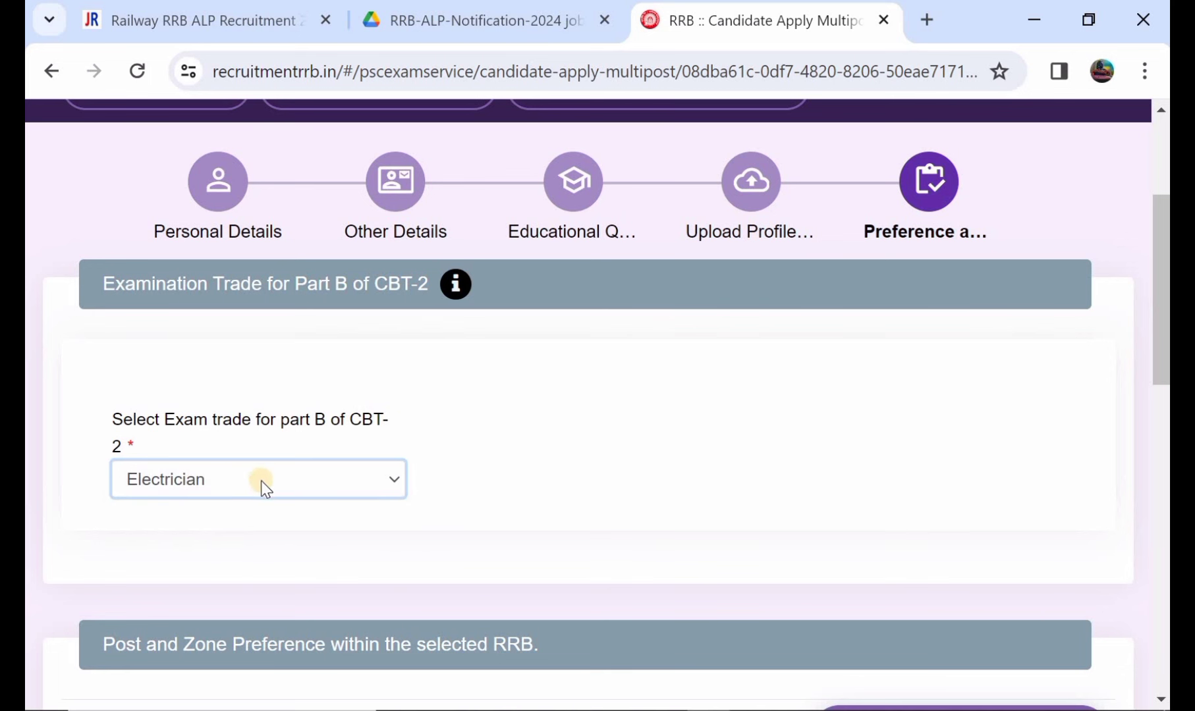
scroll(265, 488, "down", 2)
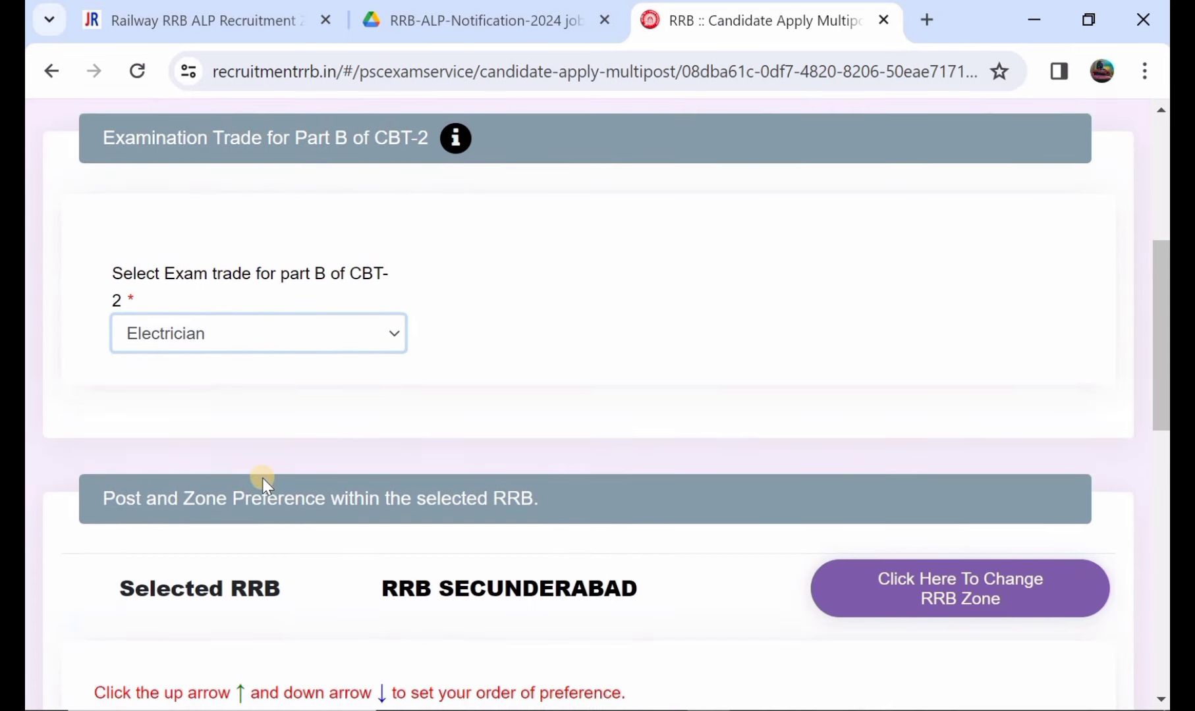
scroll(264, 488, "down", 2)
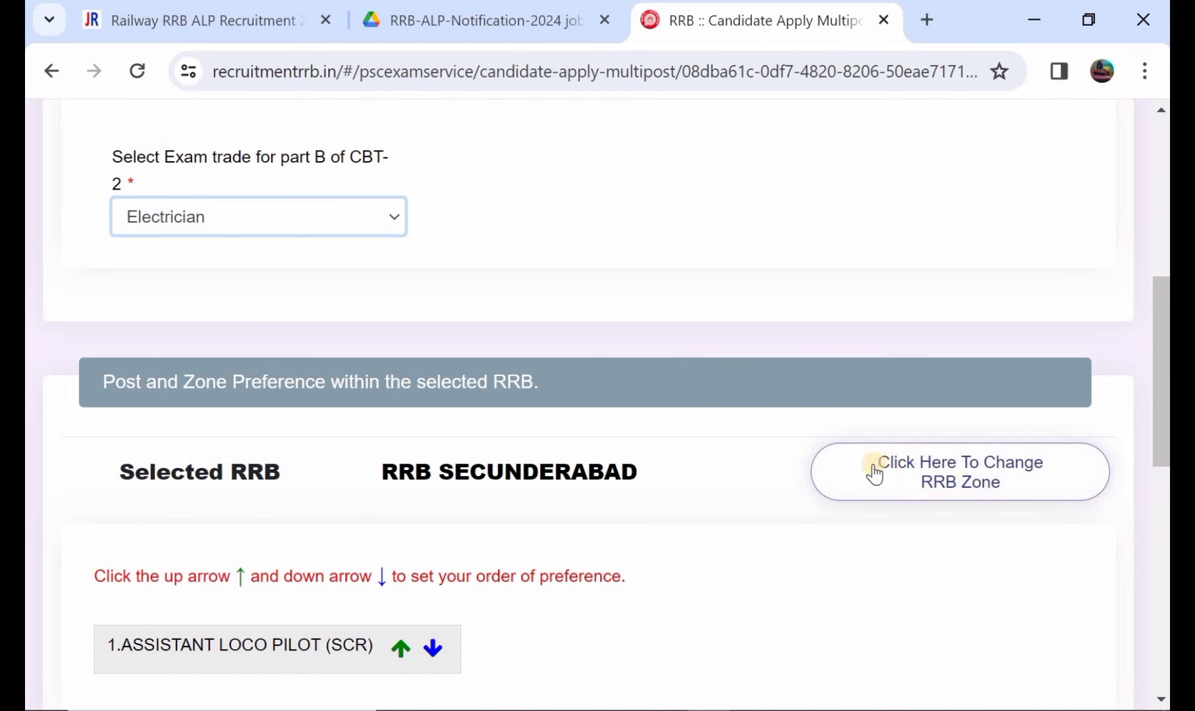
scroll(610, 465, "down", 5)
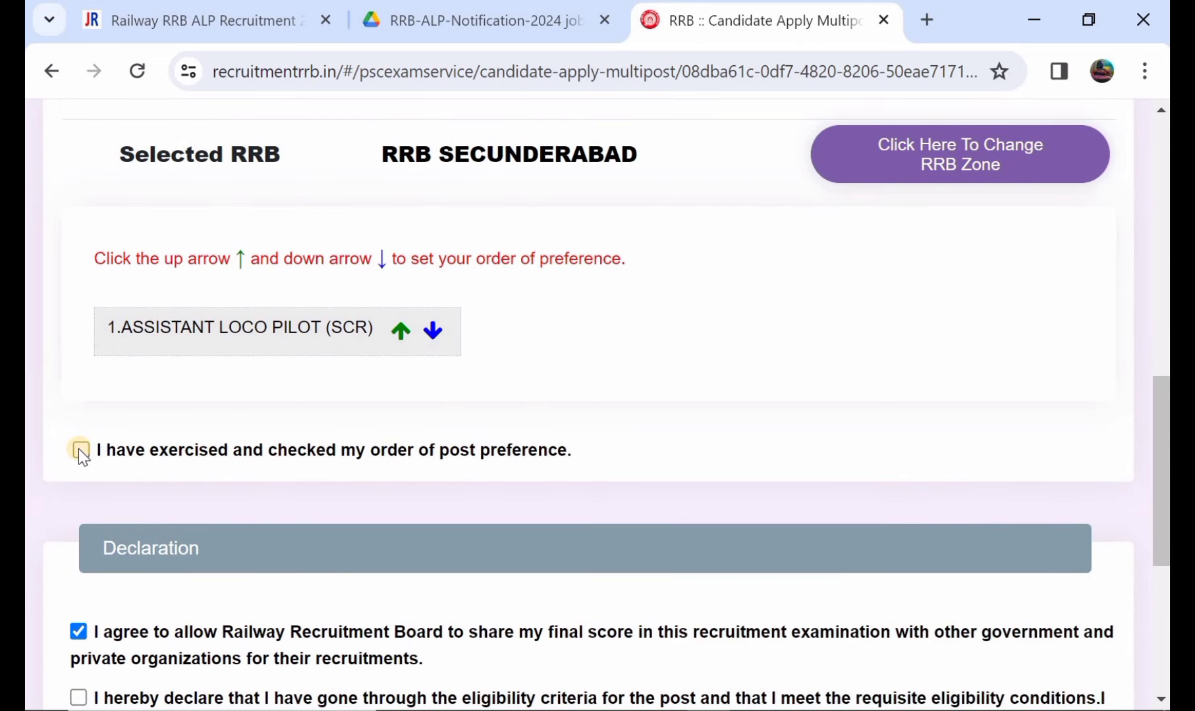
left_click(80, 450)
Accept the eligibility declaration and enter Mahabuabad as the place.
scroll(512, 456, "down", 1)
scroll(248, 416, "down", 1)
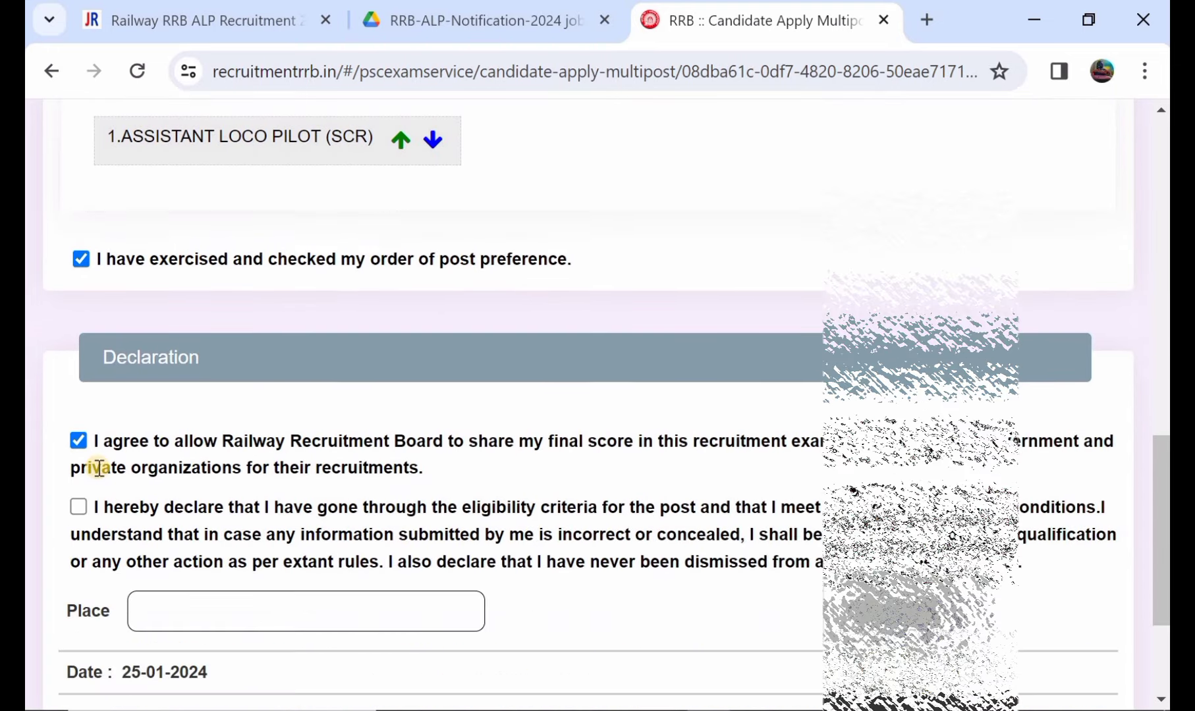
left_click(77, 507)
scroll(106, 511, "down", 1)
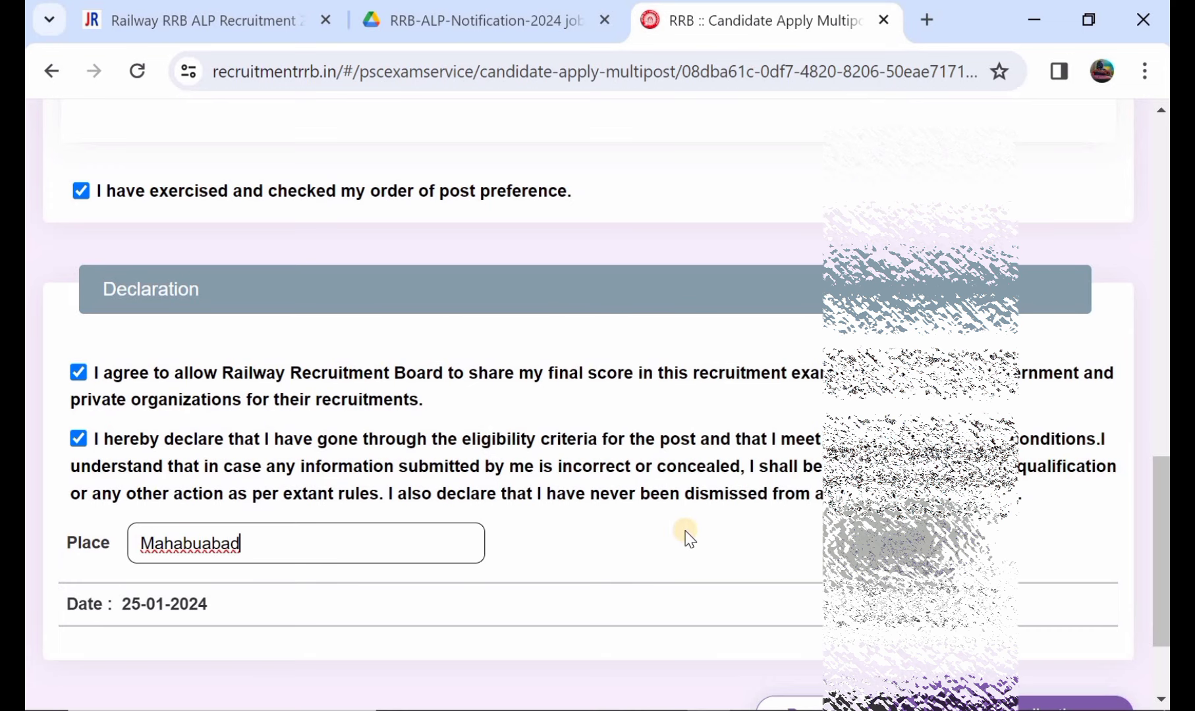
scroll(687, 537, "down", 1)
scroll(620, 534, "down", 1)
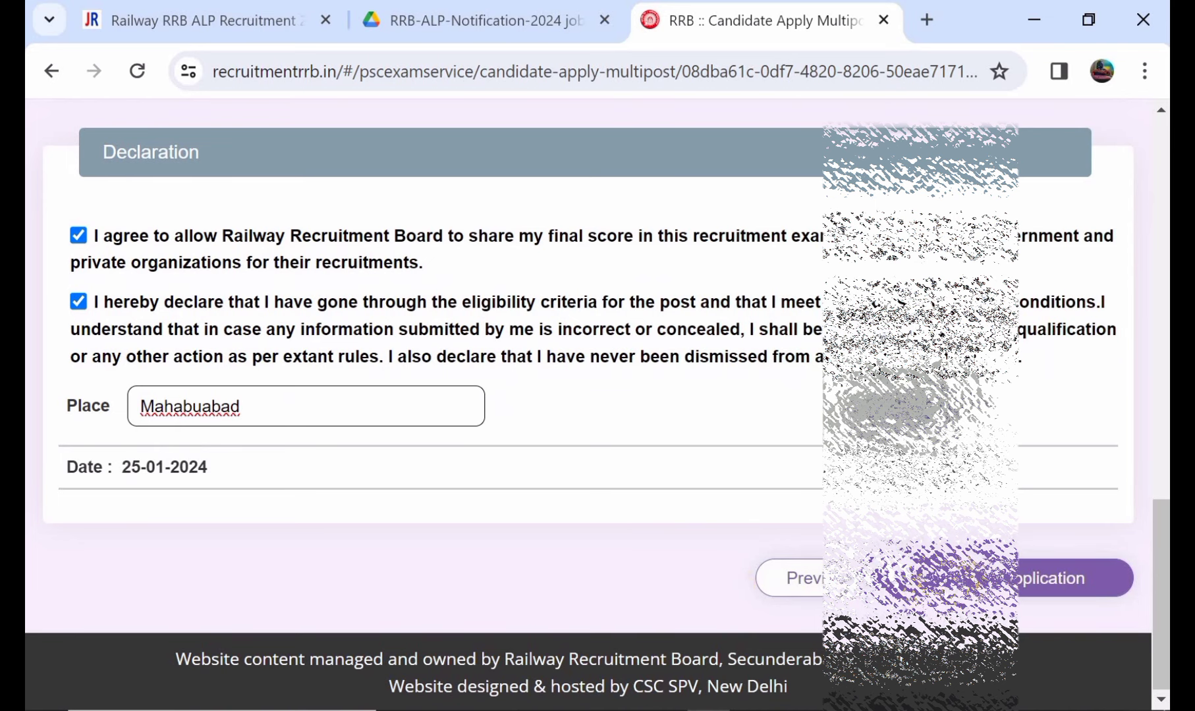
Preview the application and review all its sections from the personal details down to the declaration.
scroll(960, 667, "up", 1)
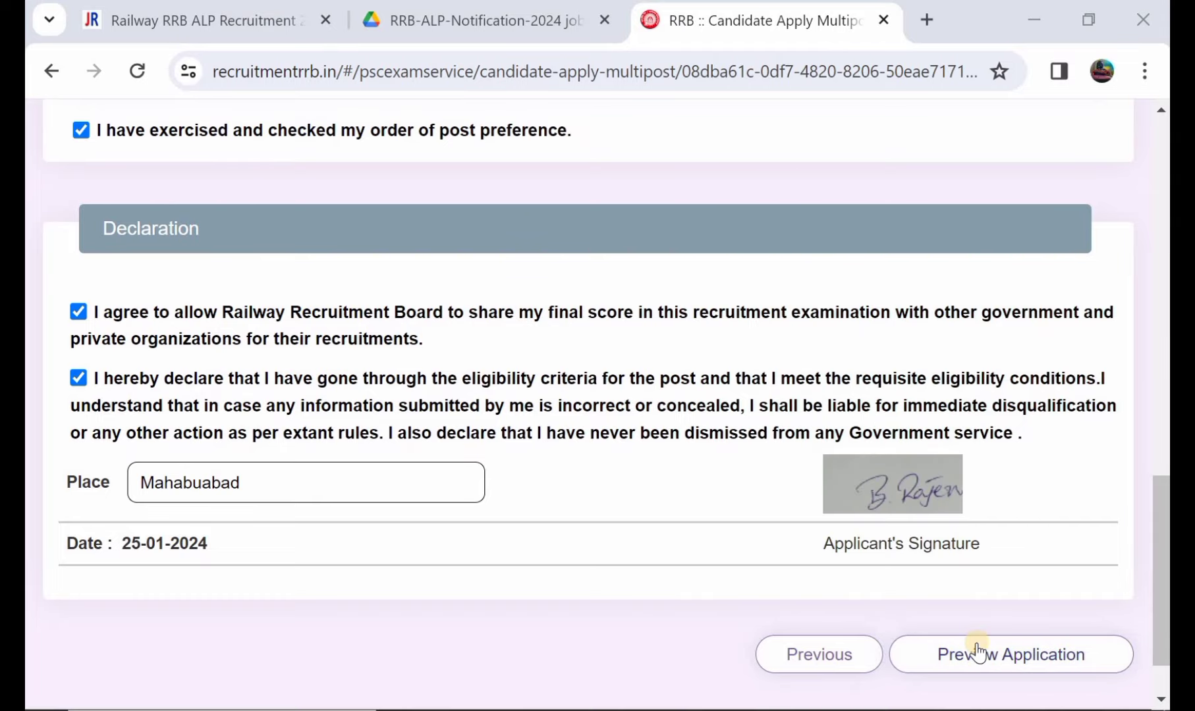
left_click(977, 653)
scroll(593, 396, "down", 7)
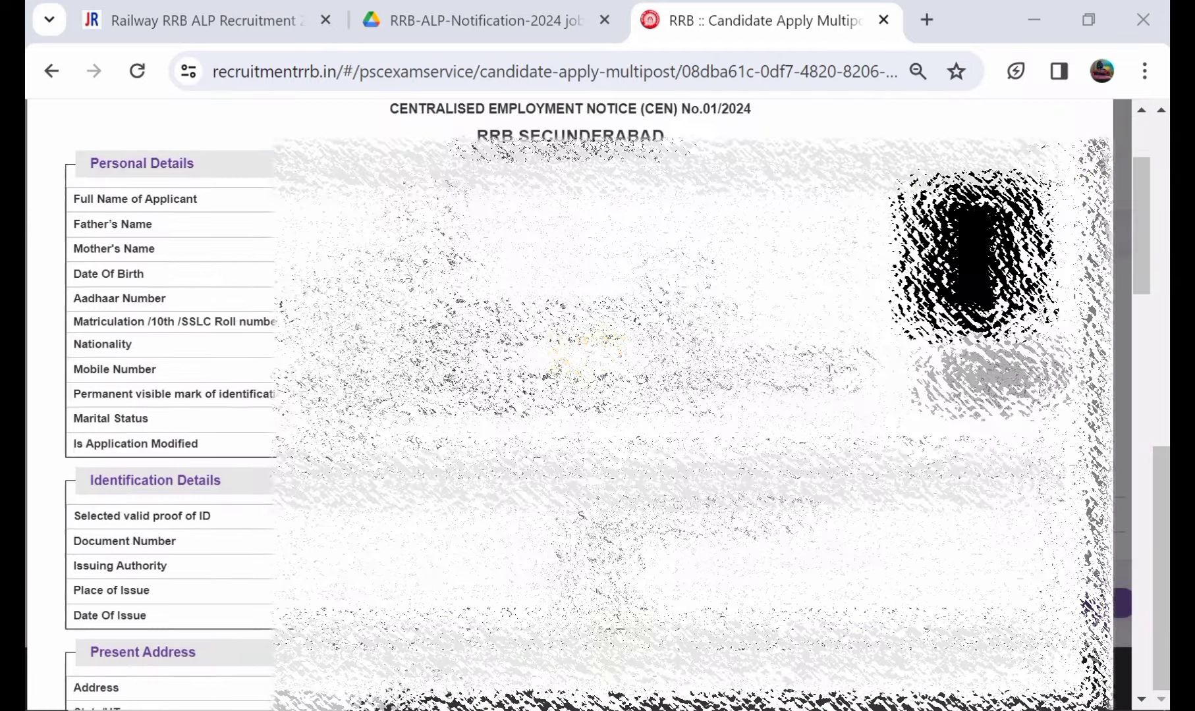
scroll(593, 396, "down", 5)
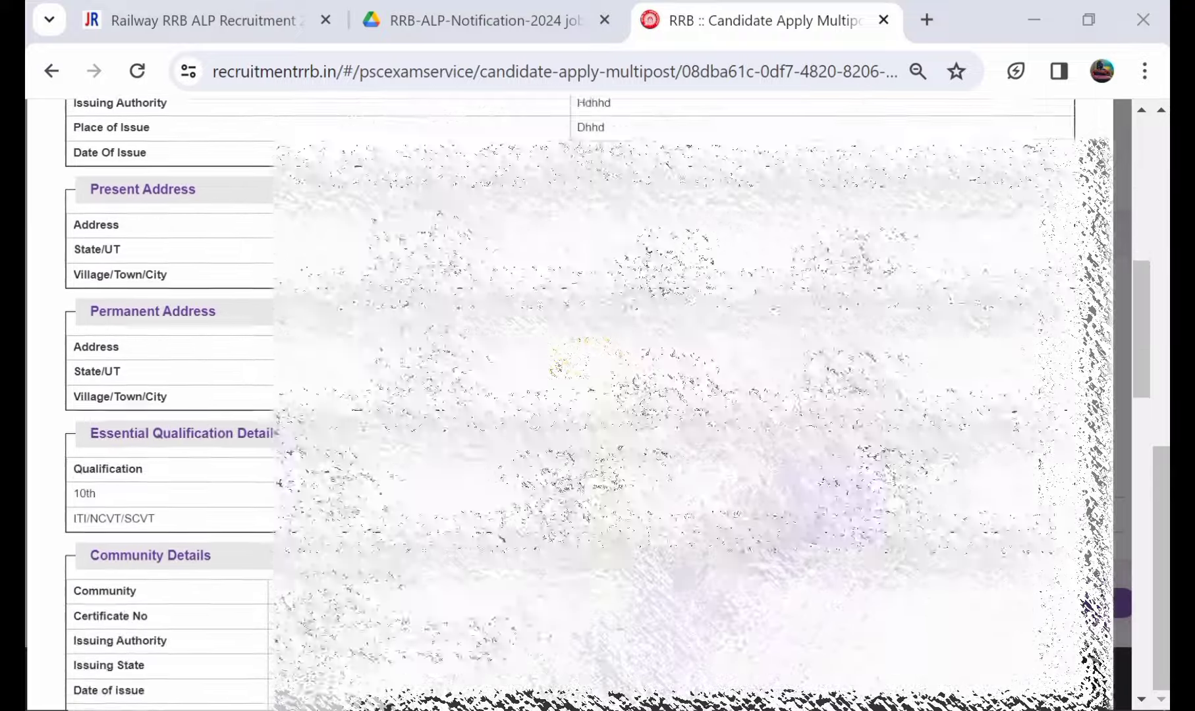
scroll(593, 395, "down", 5)
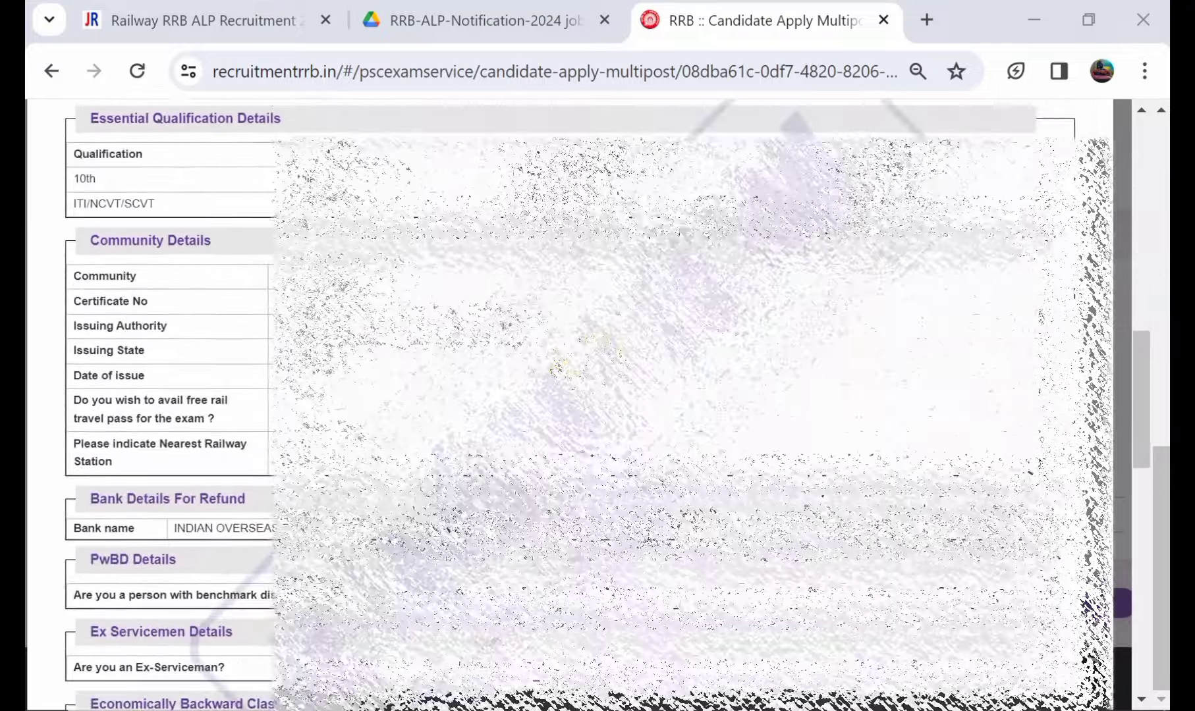
scroll(593, 395, "down", 7)
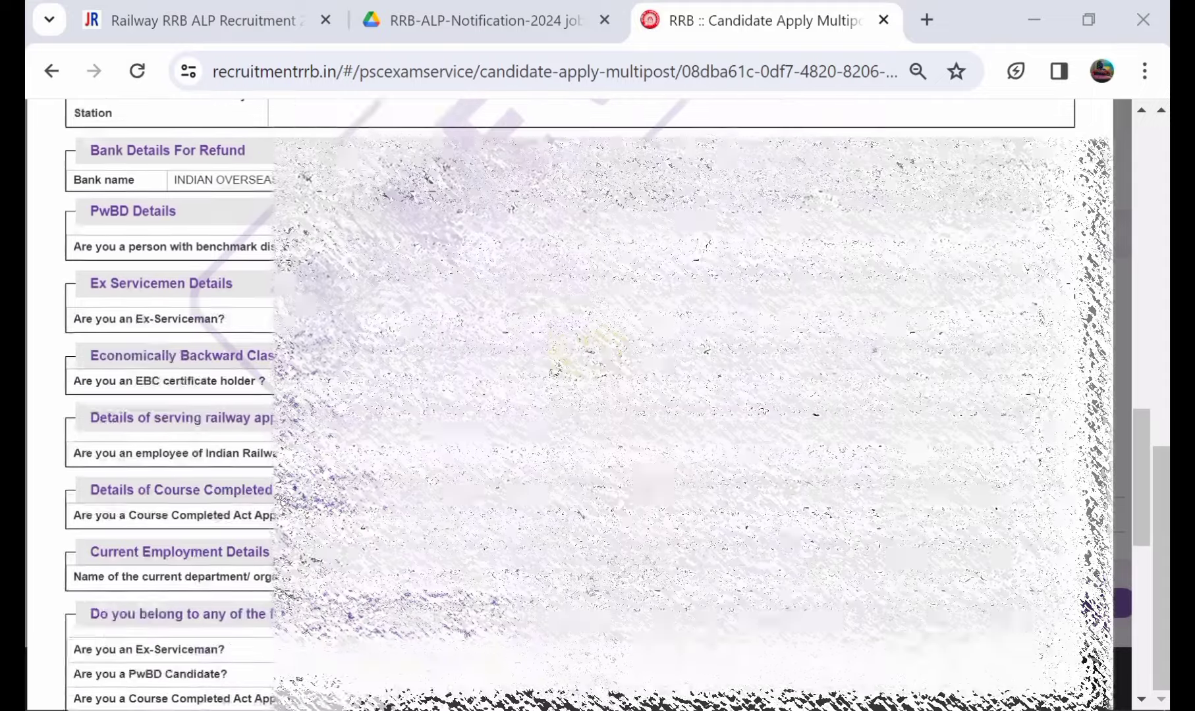
scroll(593, 396, "down", 3)
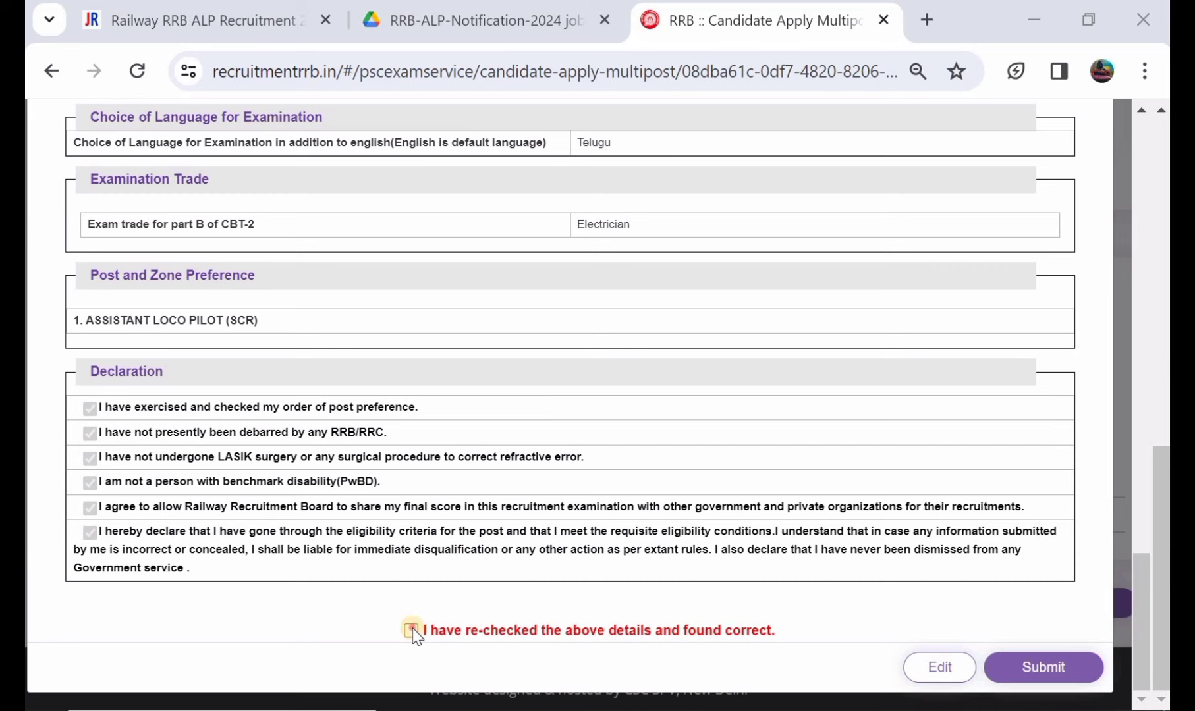
Declare the previewed details re-checked and correct, submit the application and confirm the submission.
left_click(411, 631)
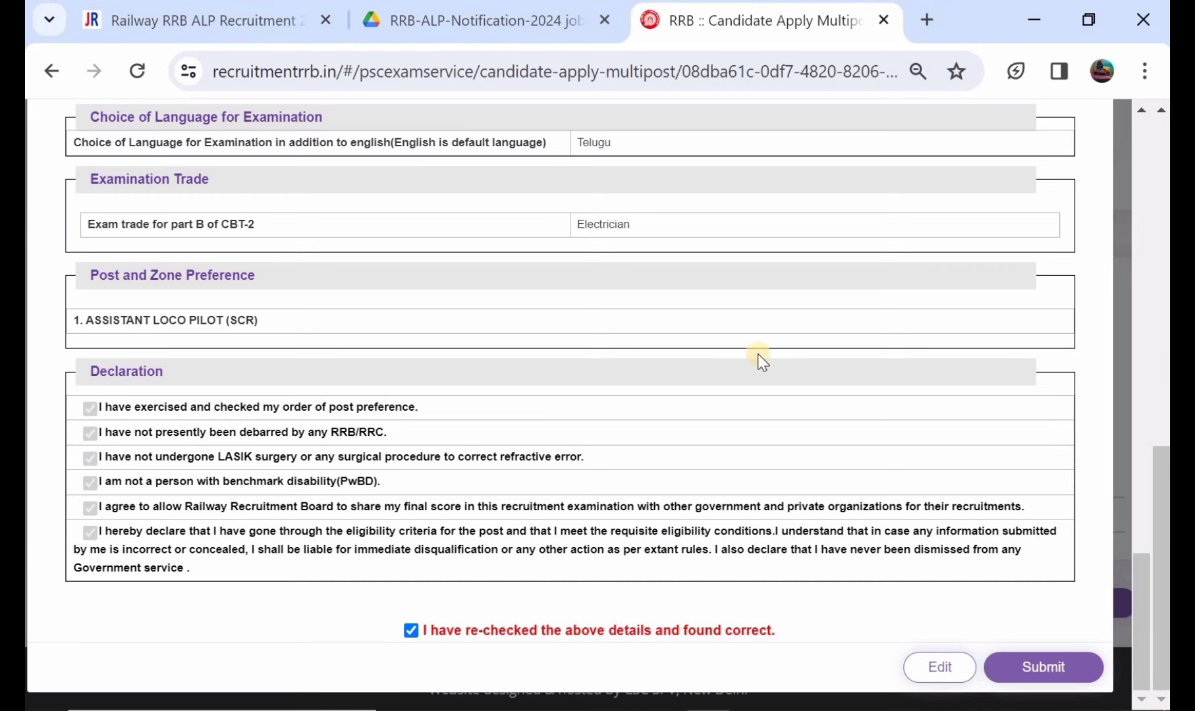
scroll(722, 366, "up", 3)
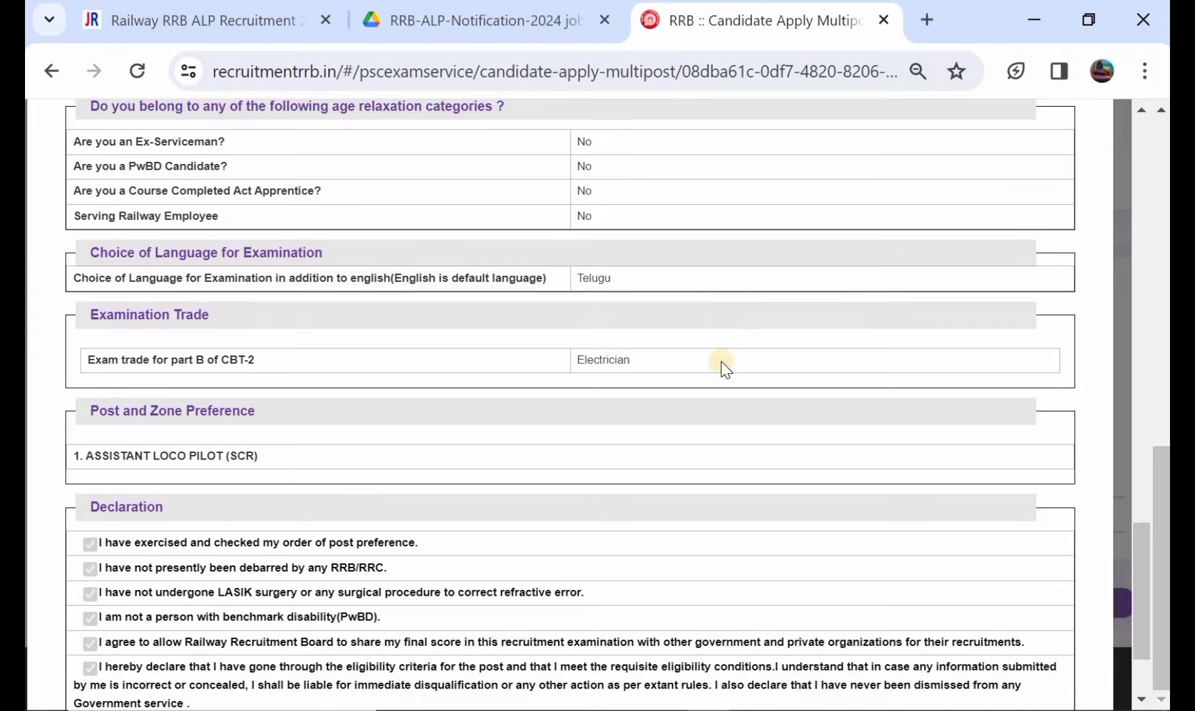
scroll(722, 366, "down", 3)
left_click(933, 668)
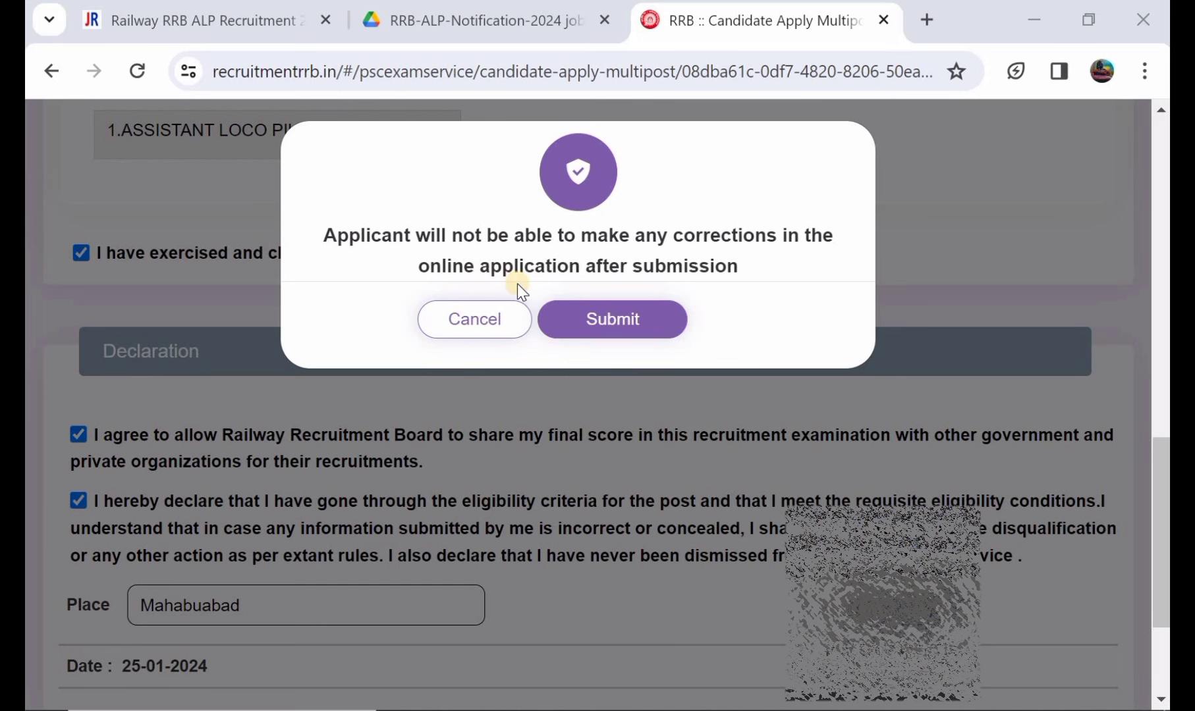
left_click(589, 320)
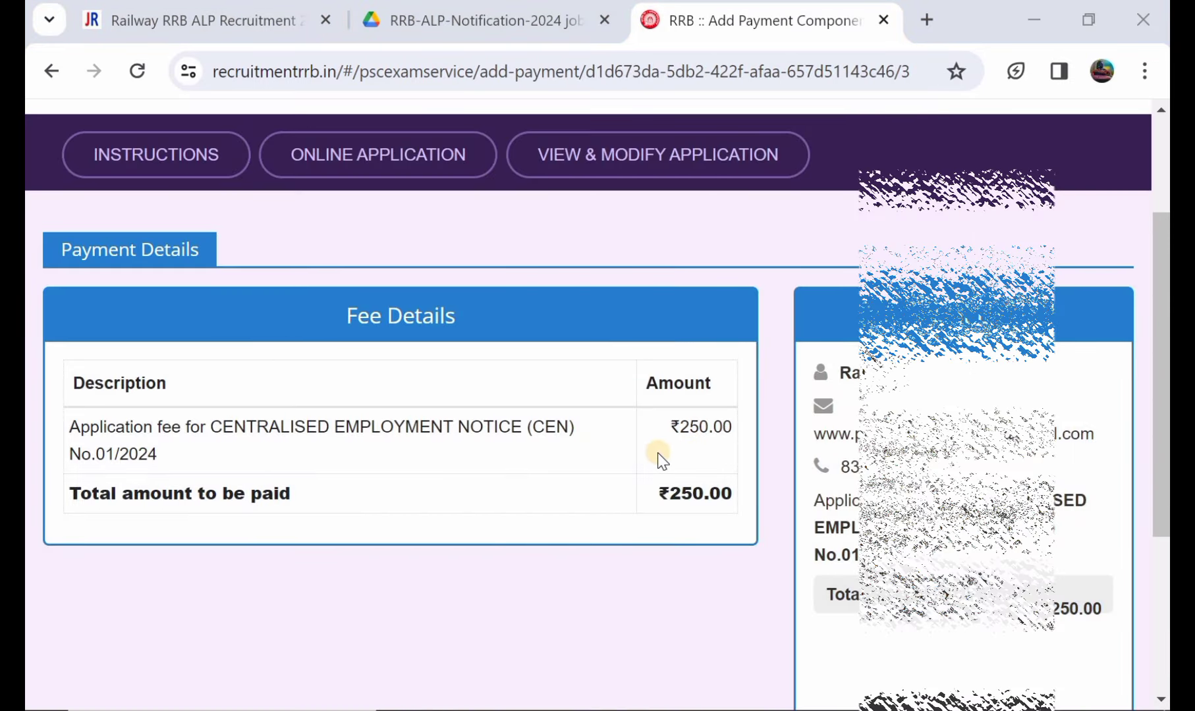
Review the application fee details for CEN No.01/2024 and proceed to the online payment.
scroll(658, 453, "down", 2)
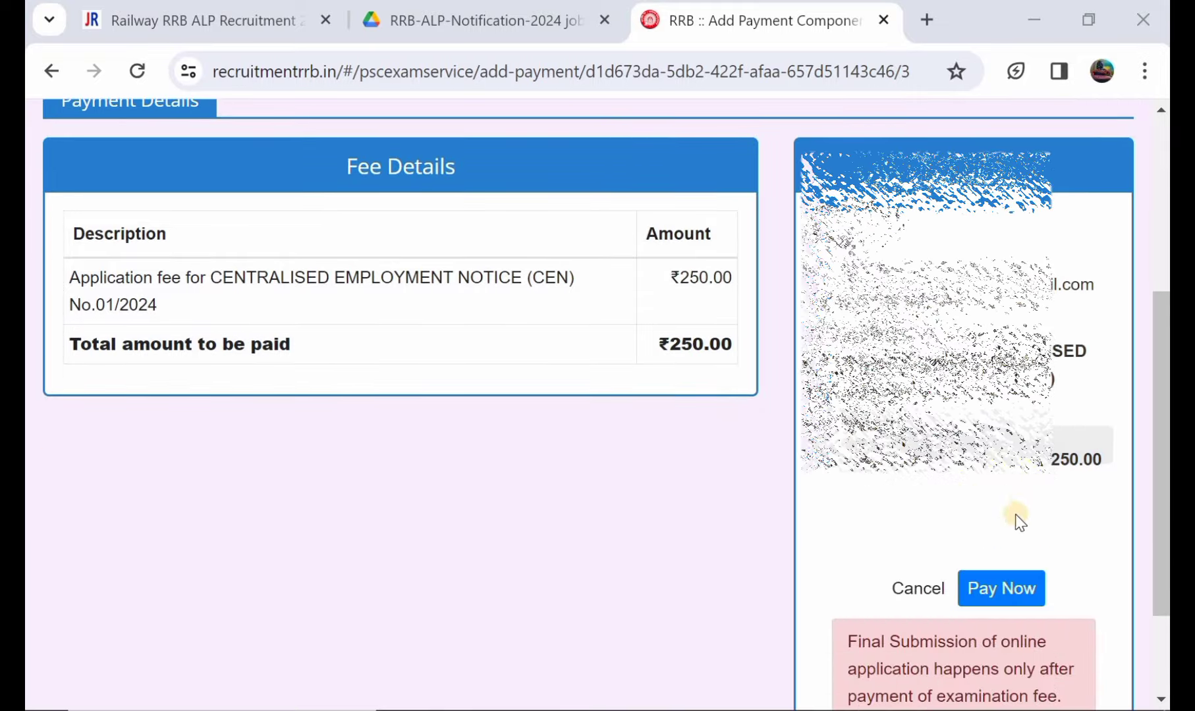
scroll(982, 555, "down", 1)
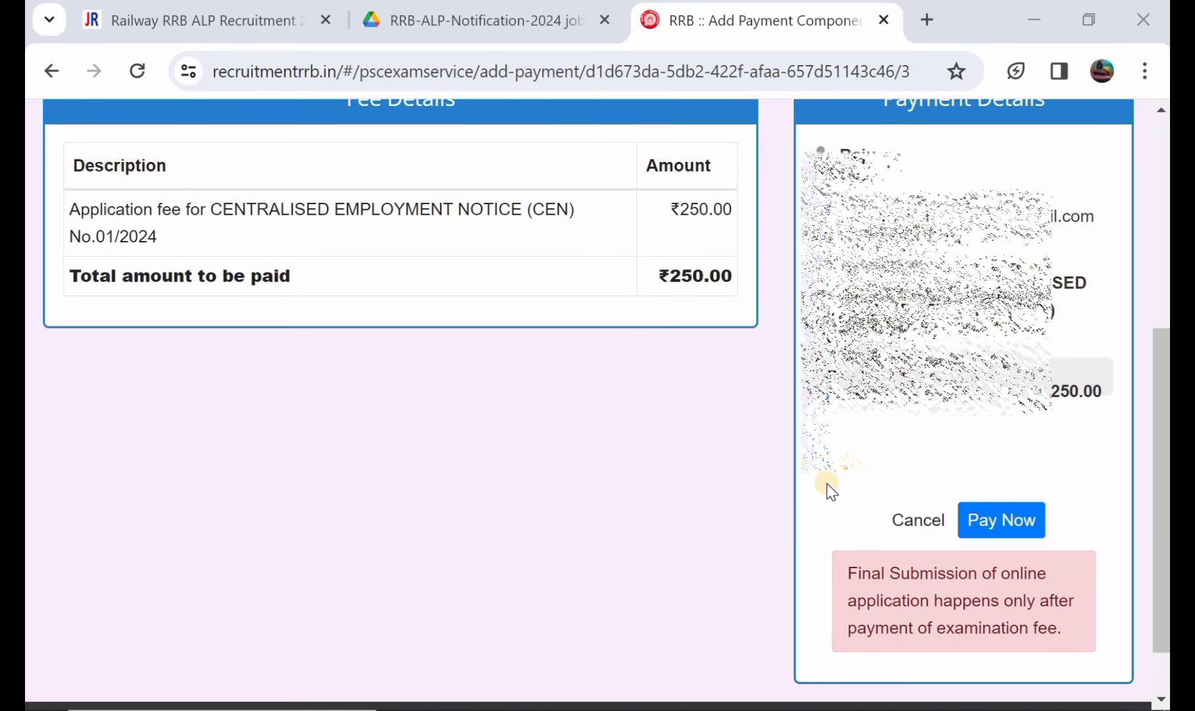
left_click(970, 524)
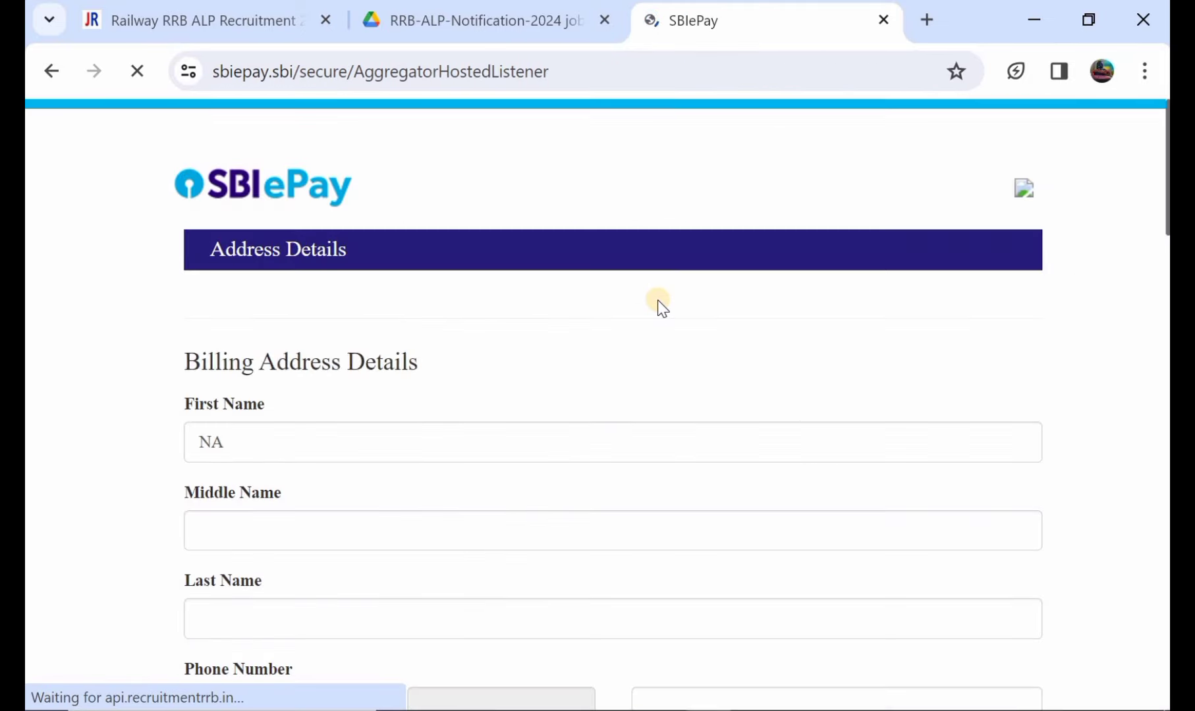
Review the payment order summary and the debit/credit card form, from the card number down to the card holder's name and GSTIN option.
scroll(405, 450, "down", 2)
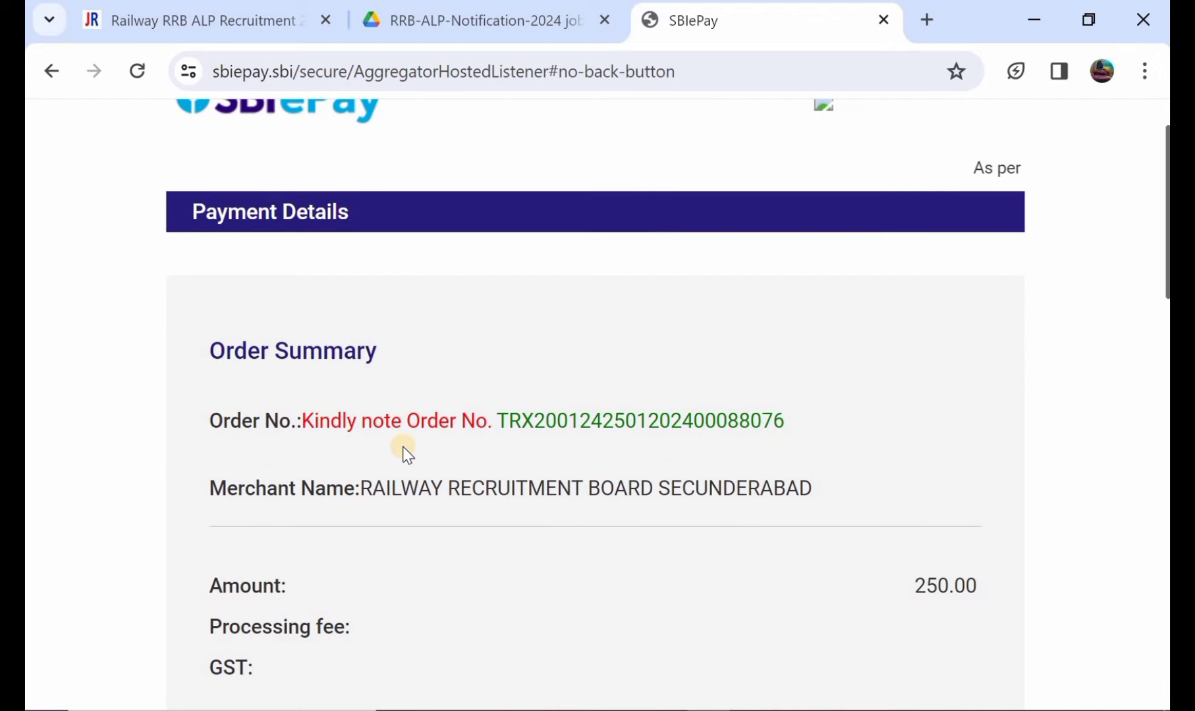
scroll(482, 412, "down", 7)
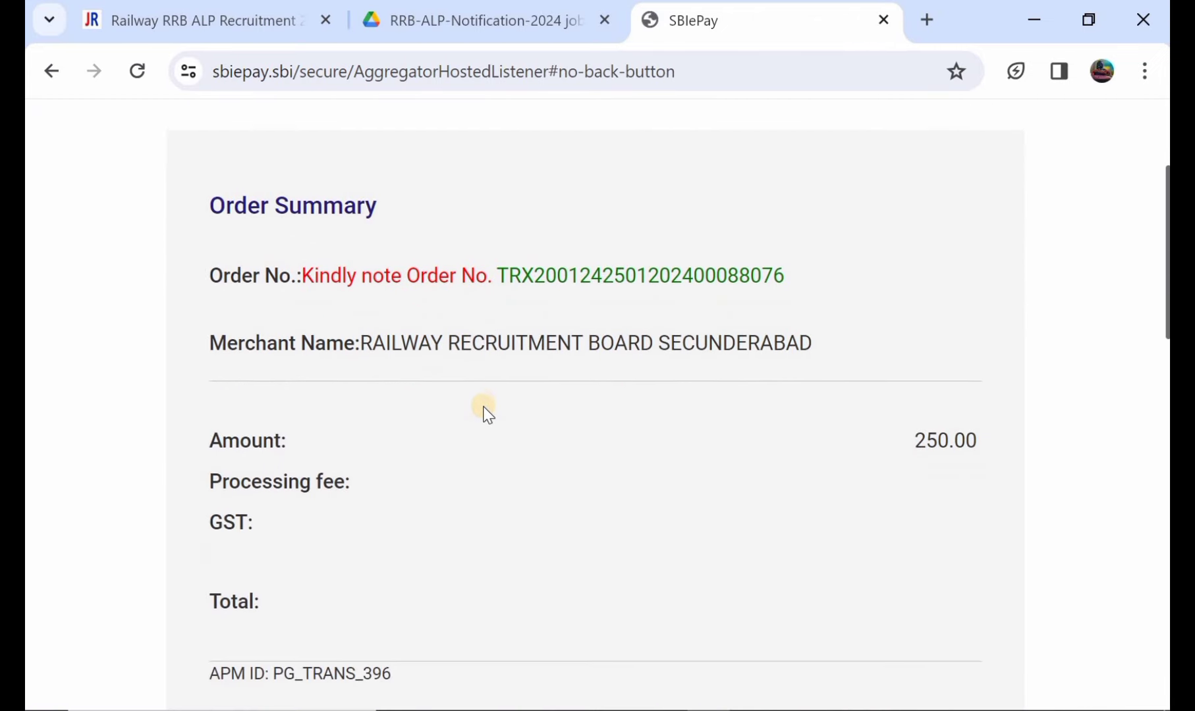
scroll(484, 415, "down", 1)
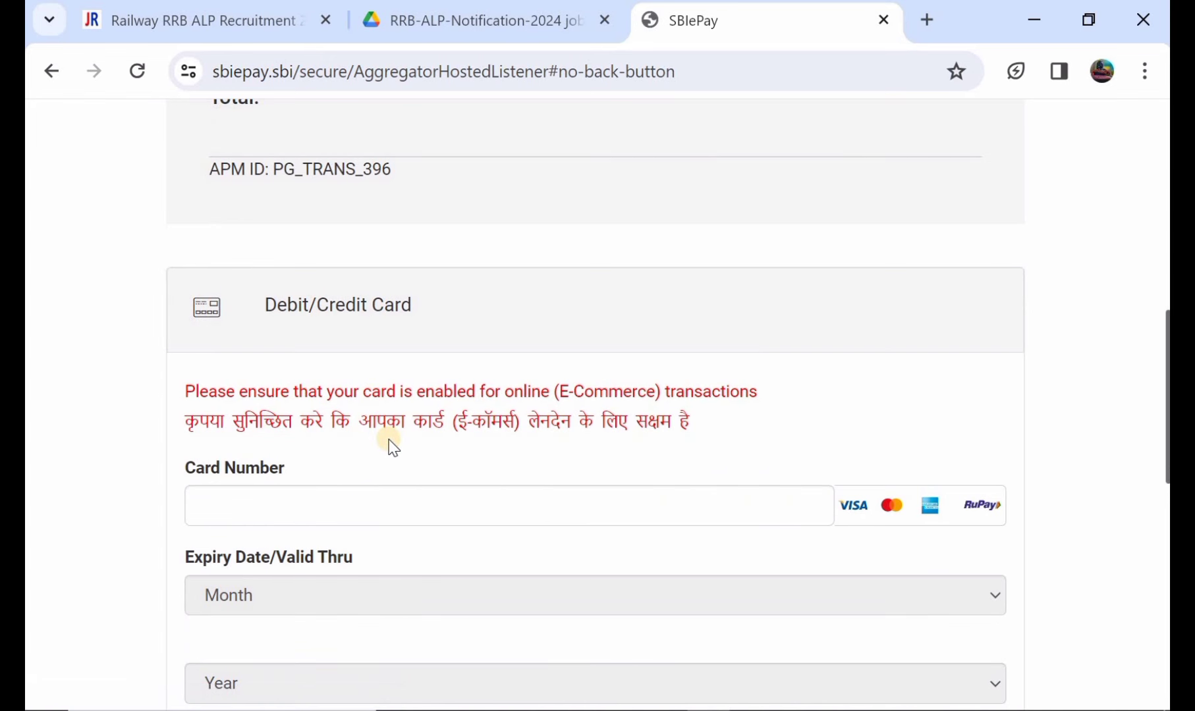
scroll(394, 448, "down", 1)
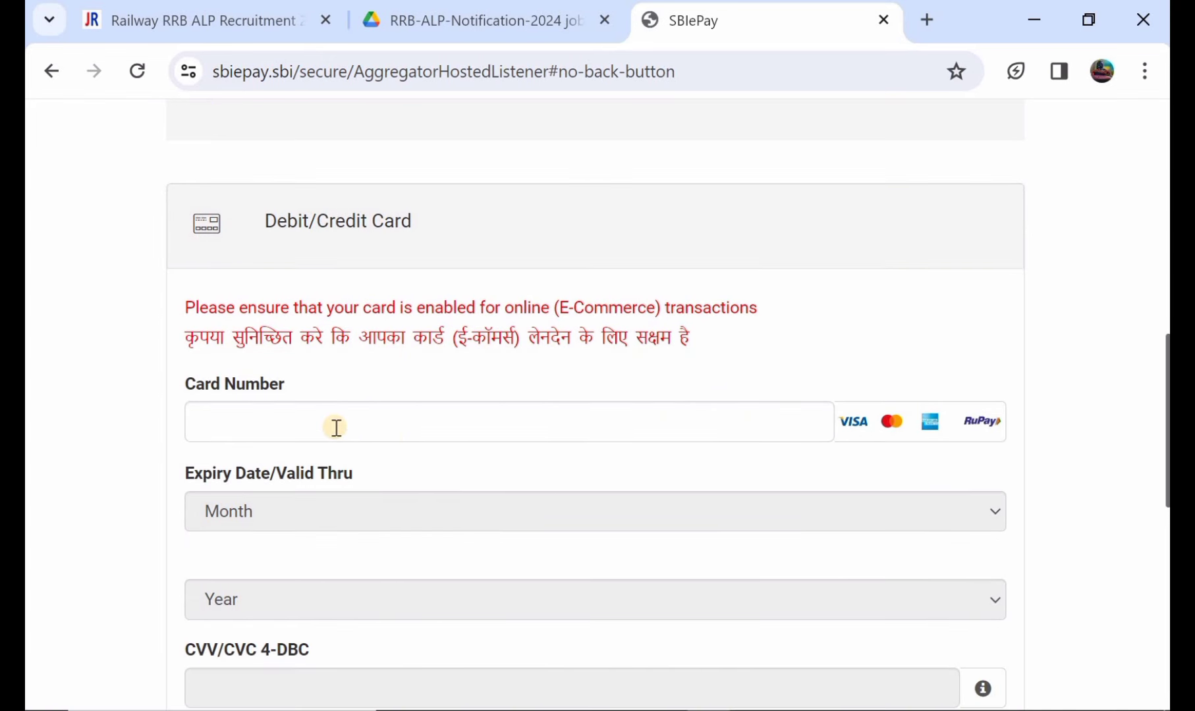
scroll(424, 421, "down", 1)
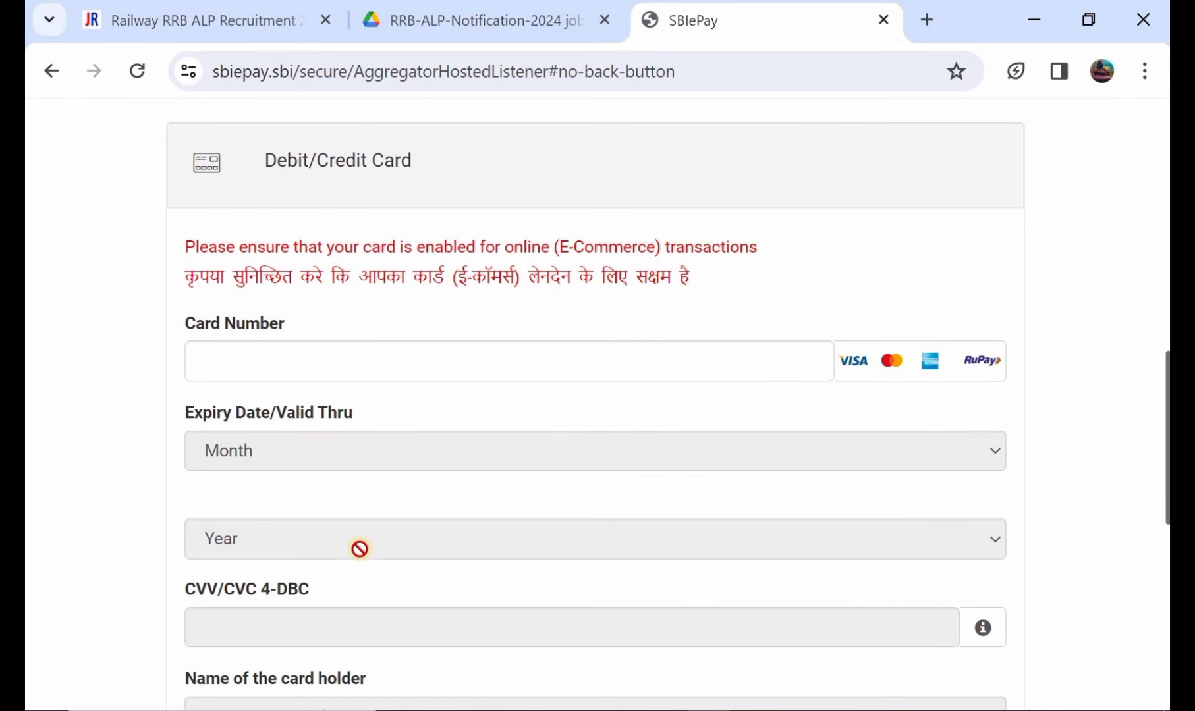
scroll(360, 551, "down", 1)
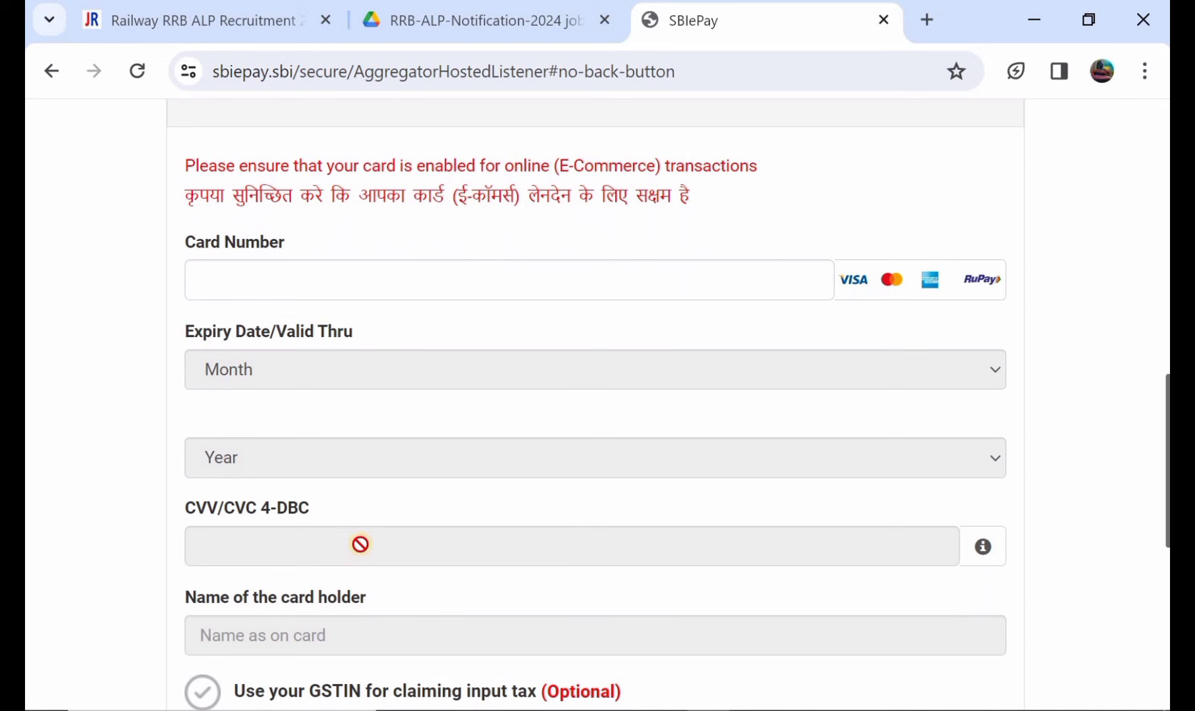
scroll(360, 542, "down", 1)
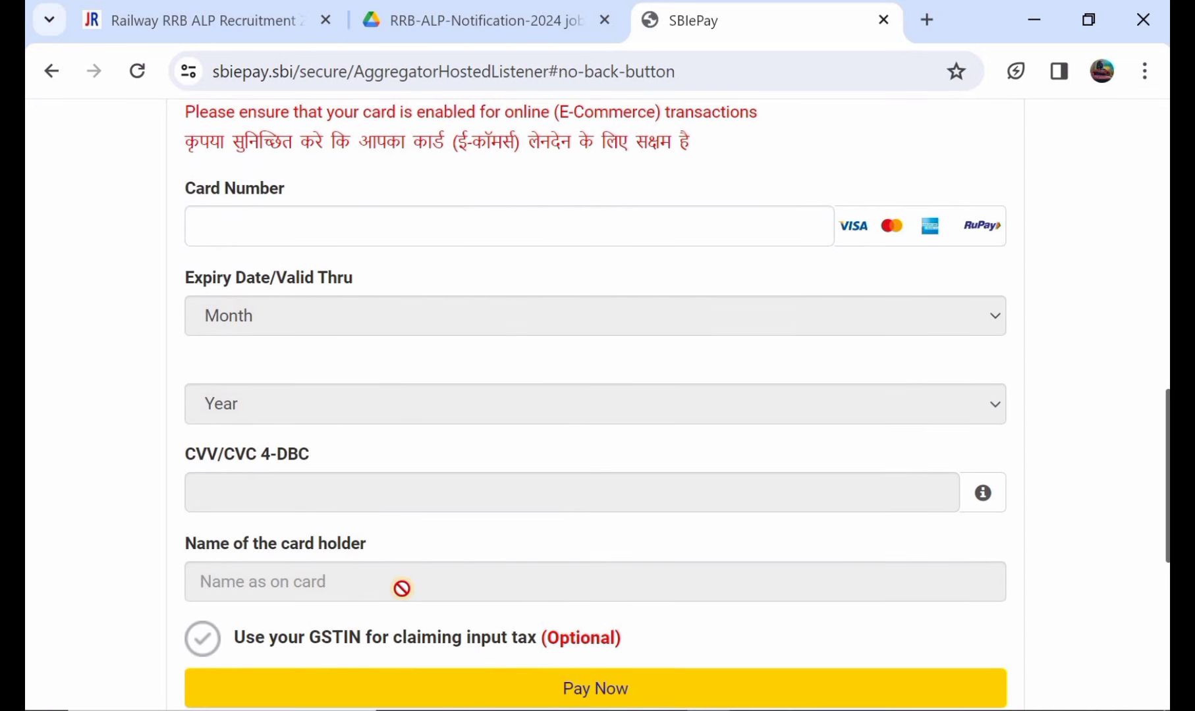
scroll(414, 590, "down", 1)
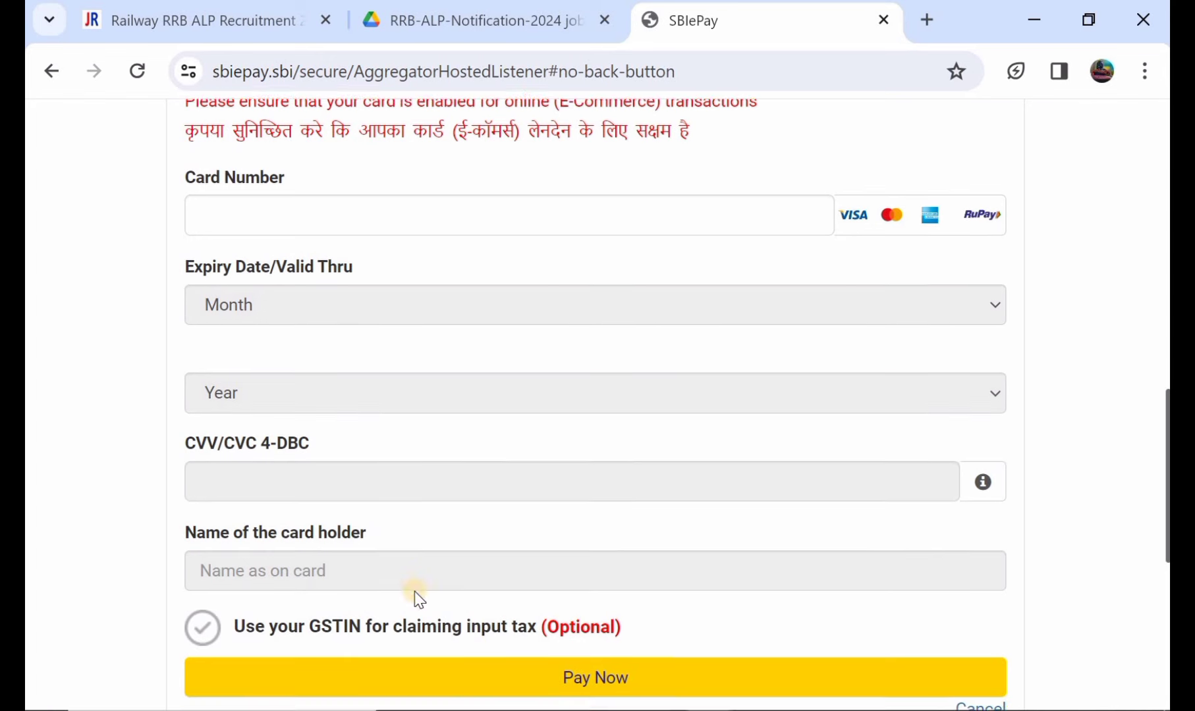
left_click(585, 616)
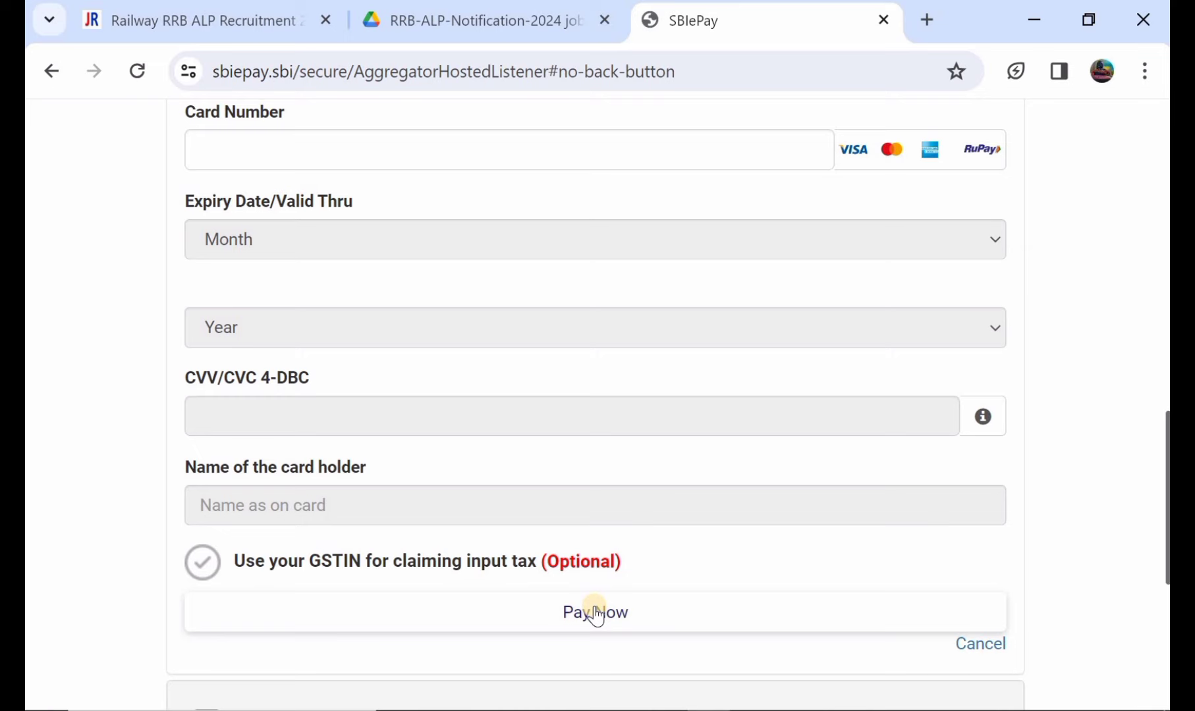
Examine the other payment methods offered for the fee: Internet Banking, UPI, NEFT and SBI Branch Payment.
scroll(595, 609, "down", 2)
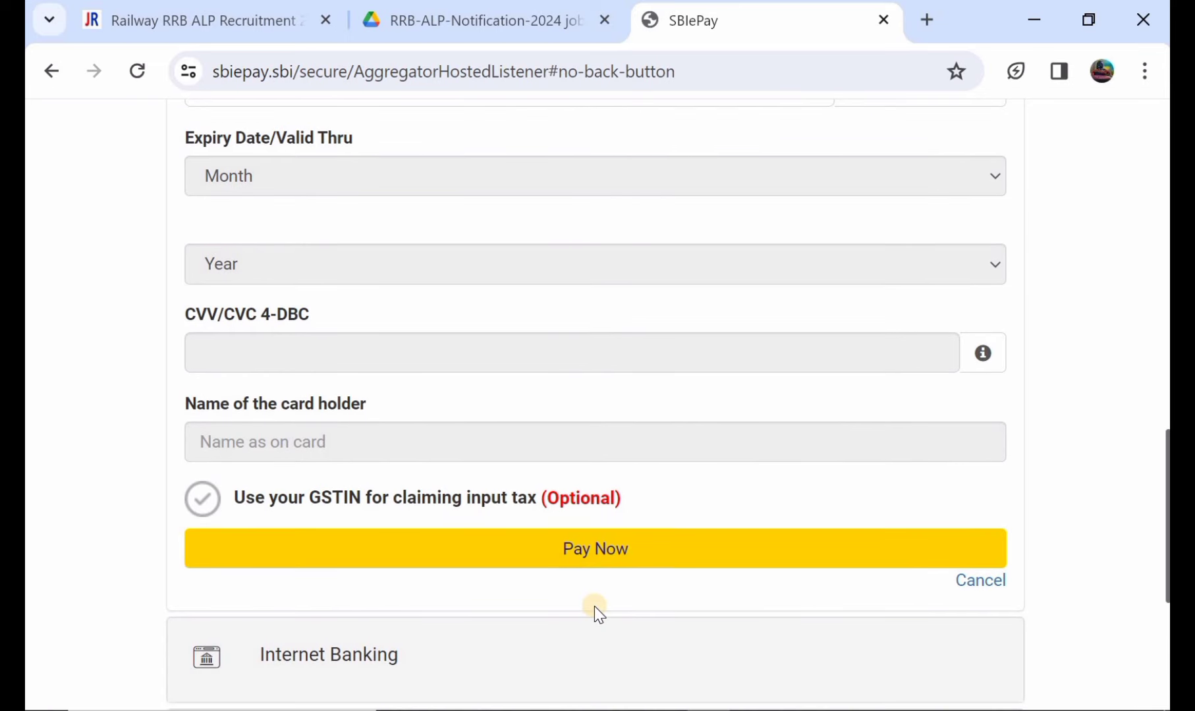
scroll(595, 610, "down", 1)
scroll(455, 579, "down", 1)
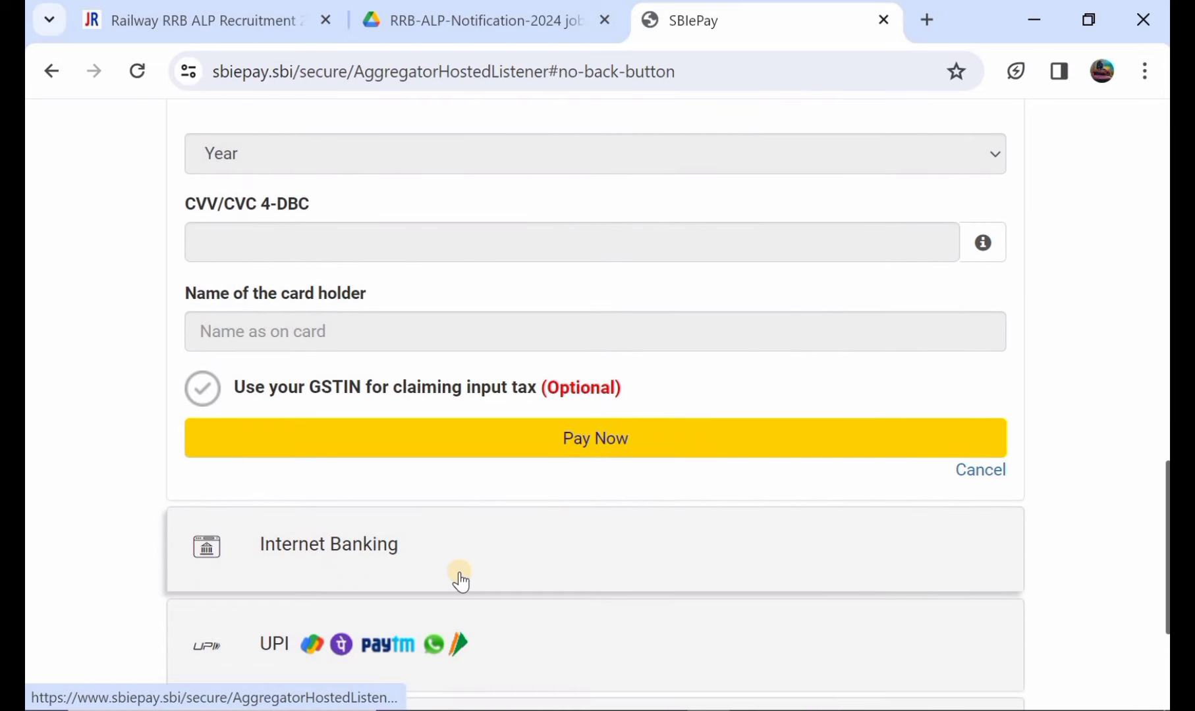
scroll(459, 579, "down", 1)
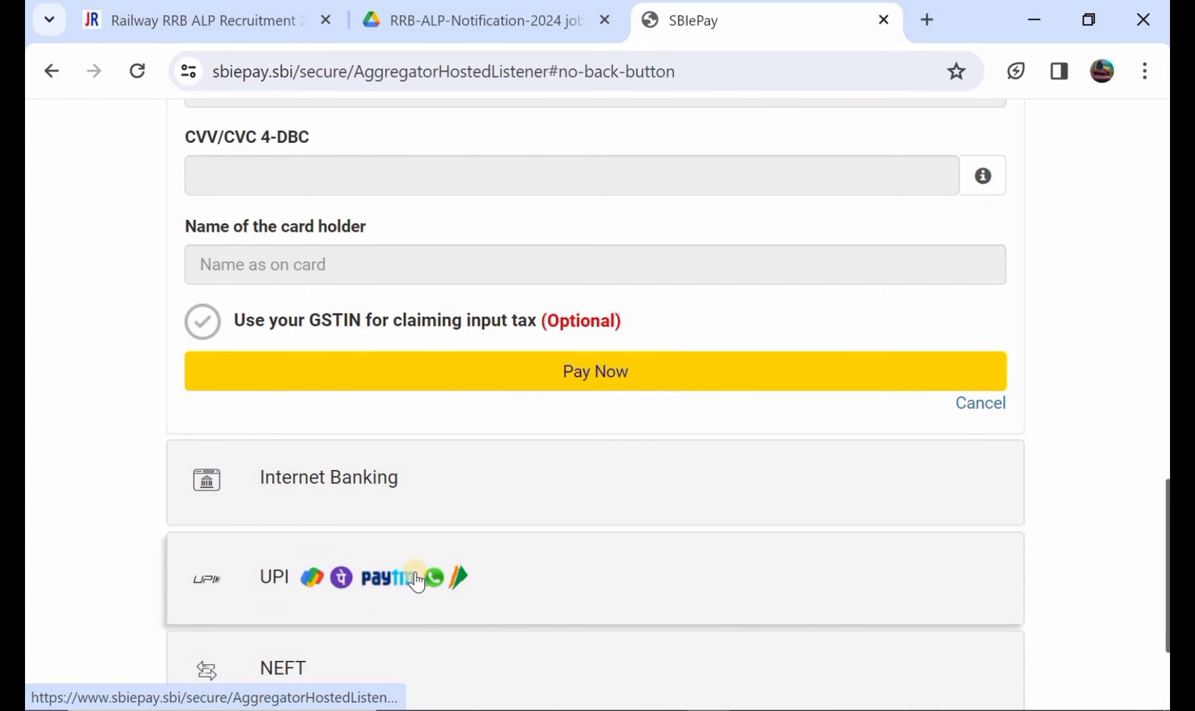
scroll(417, 583, "down", 1)
scroll(416, 582, "down", 1)
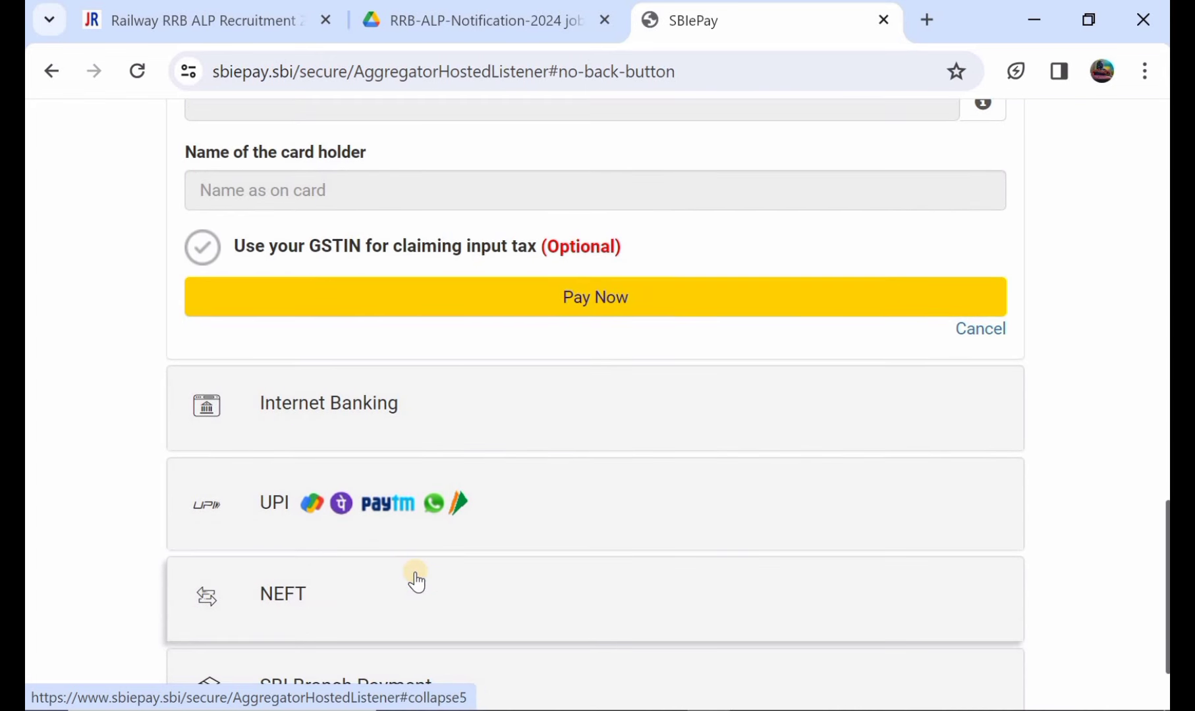
scroll(377, 590, "down", 2)
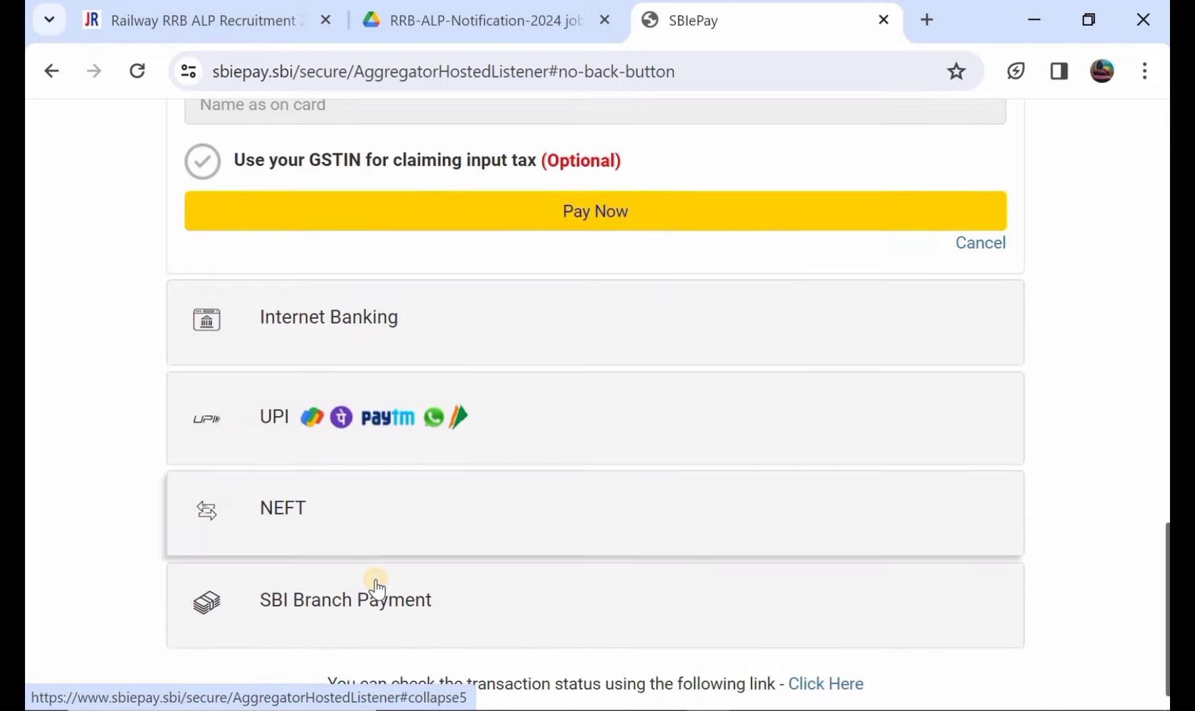
scroll(377, 590, "up", 2)
scroll(376, 585, "up", 2)
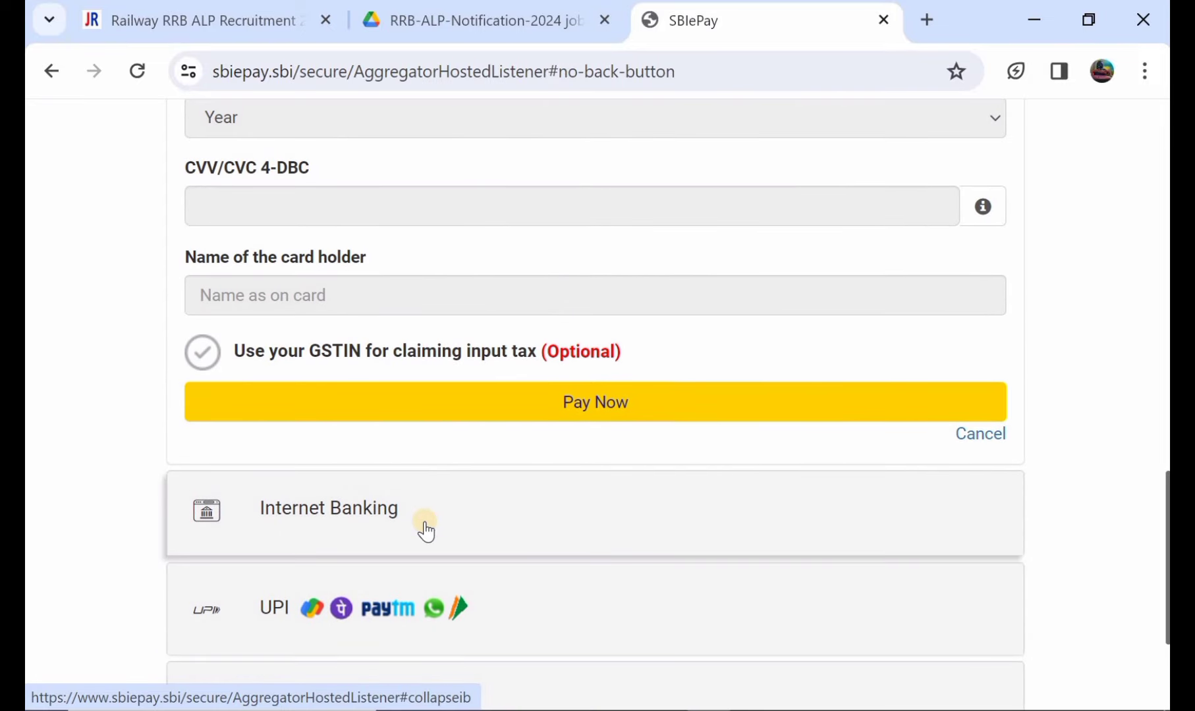
scroll(554, 365, "up", 1)
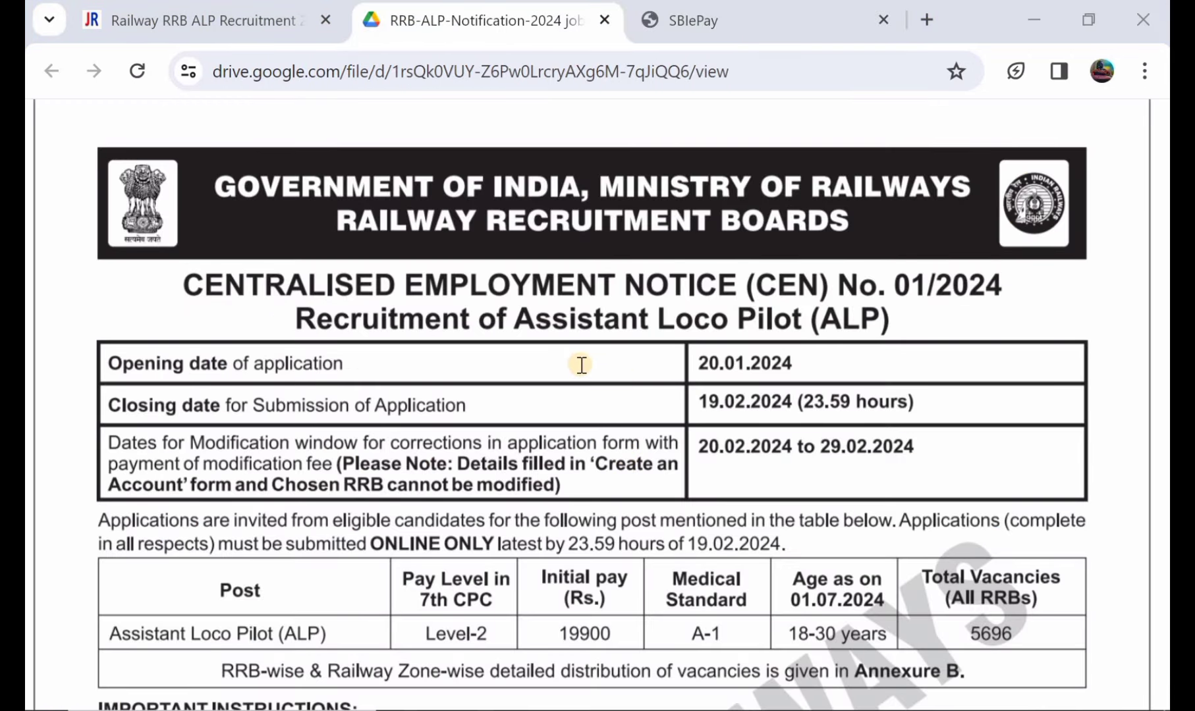
Switch to the RRB-ALP-Notification-2024 document and read its application and modification dates, post details and important instructions.
scroll(630, 405, "down", 2)
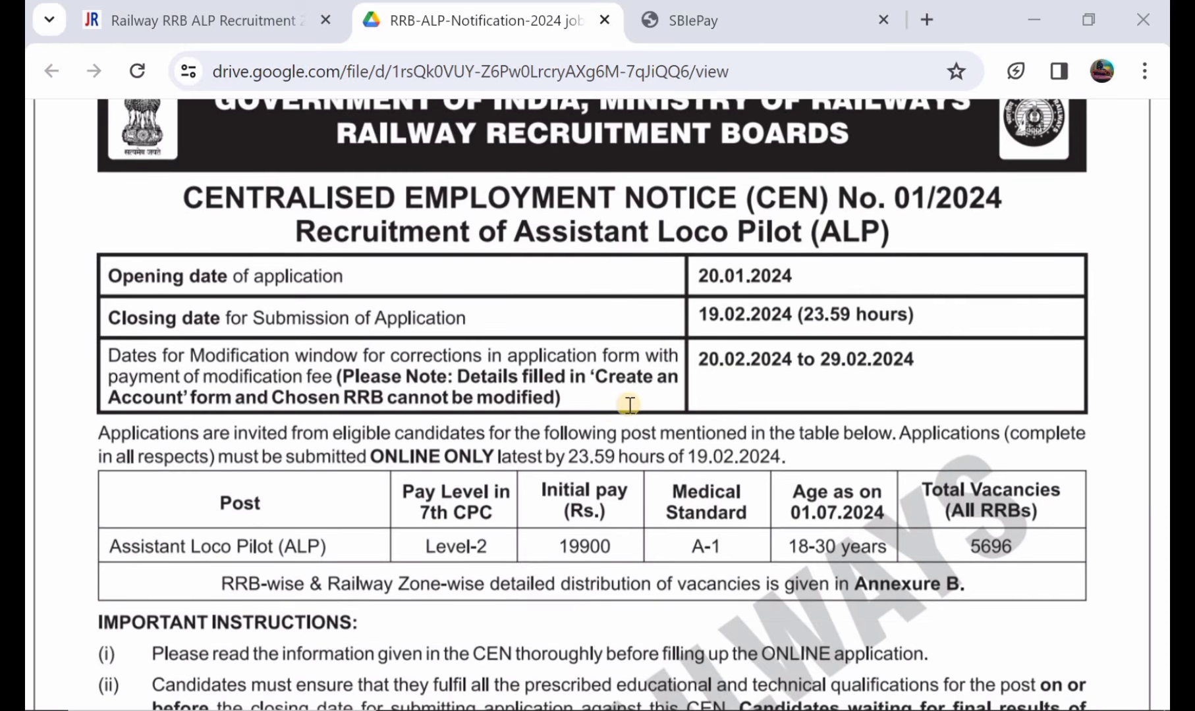
scroll(630, 405, "up", 2)
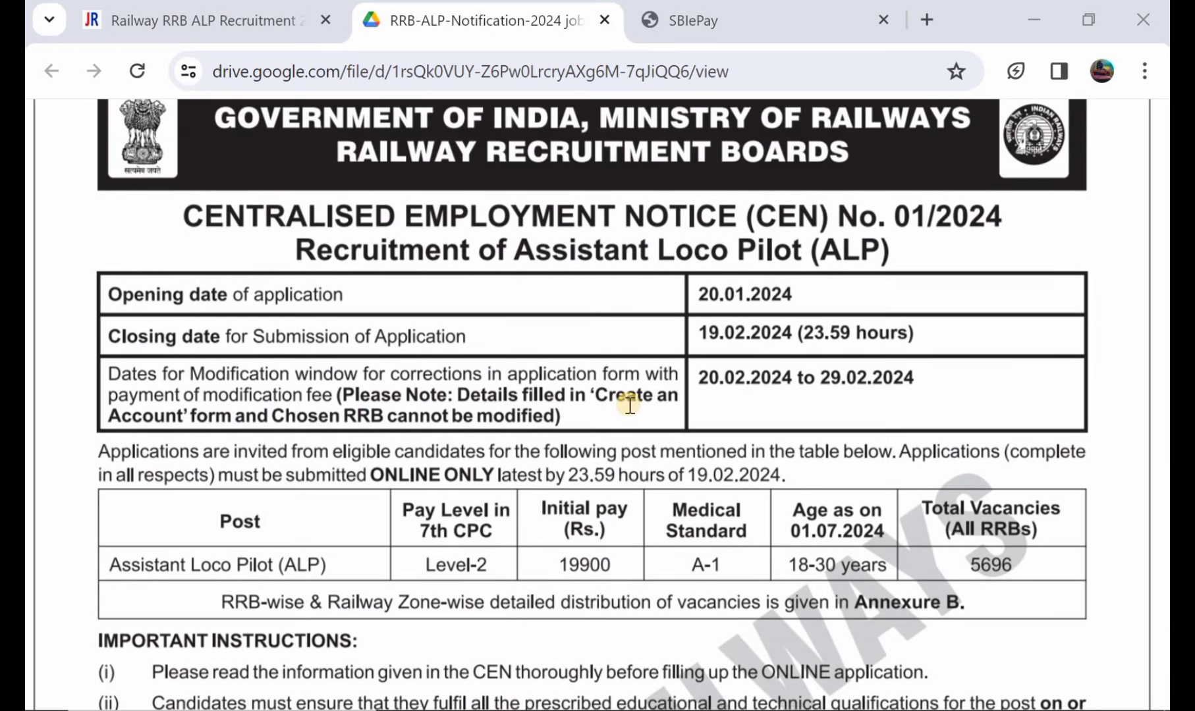
scroll(630, 405, "down", 2)
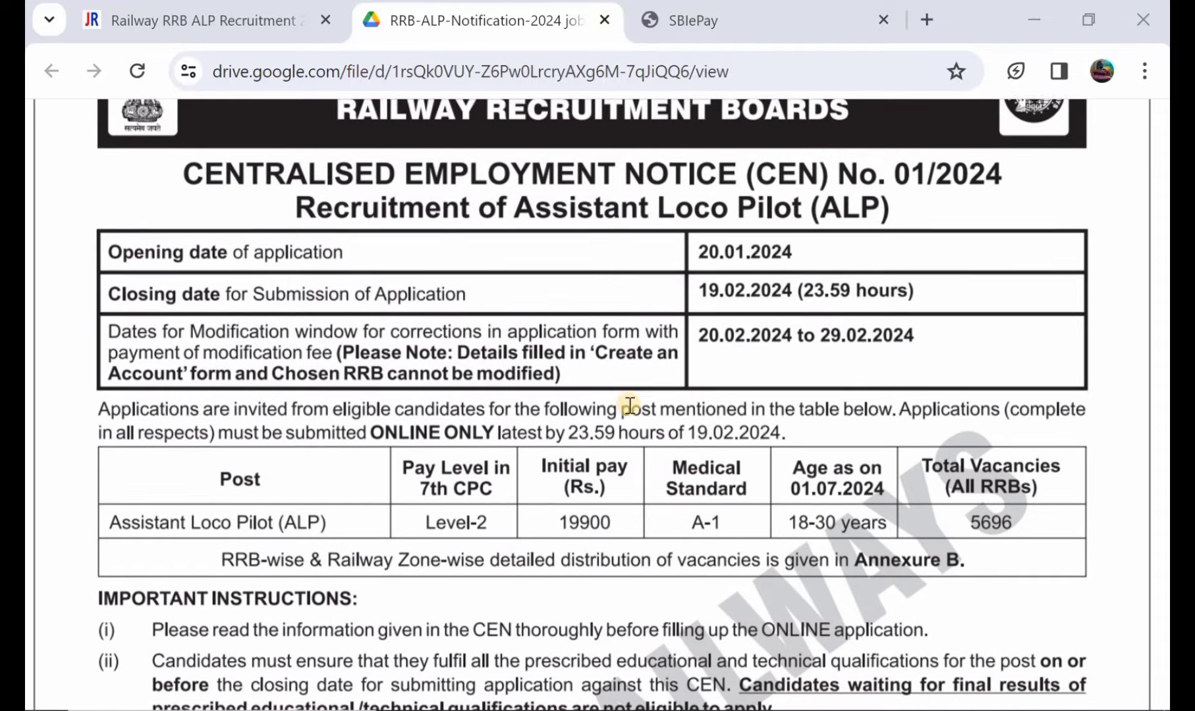
scroll(630, 405, "down", 3)
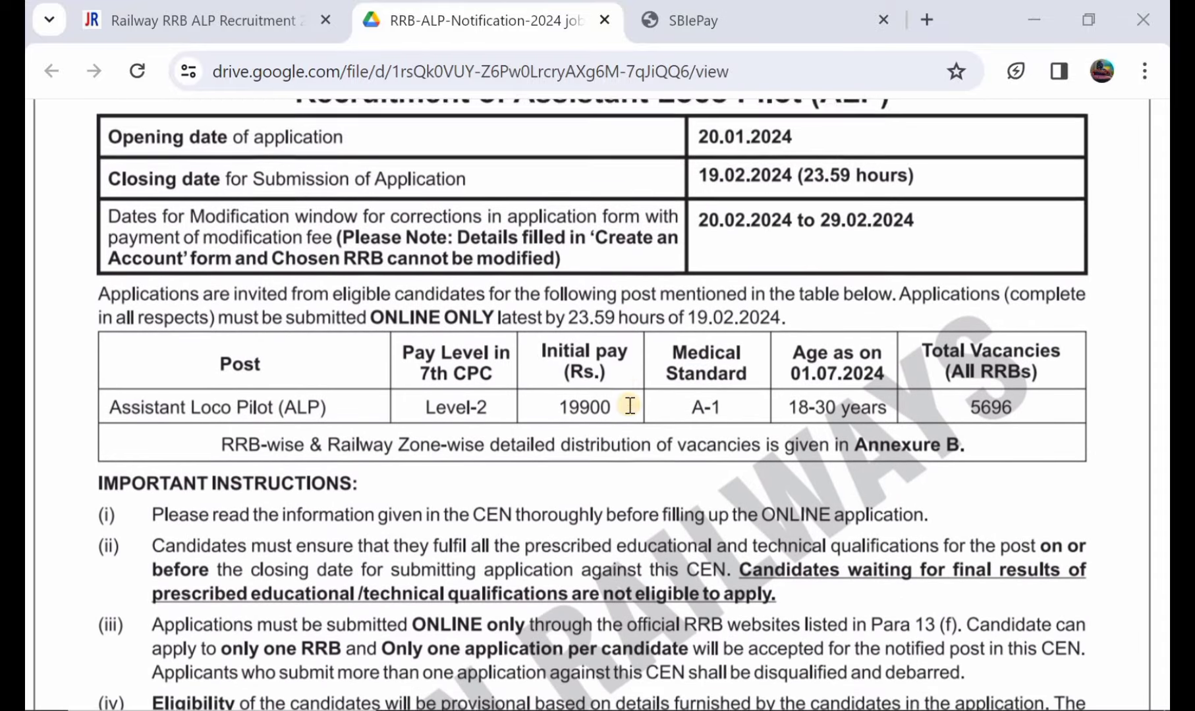
scroll(629, 405, "down", 1)
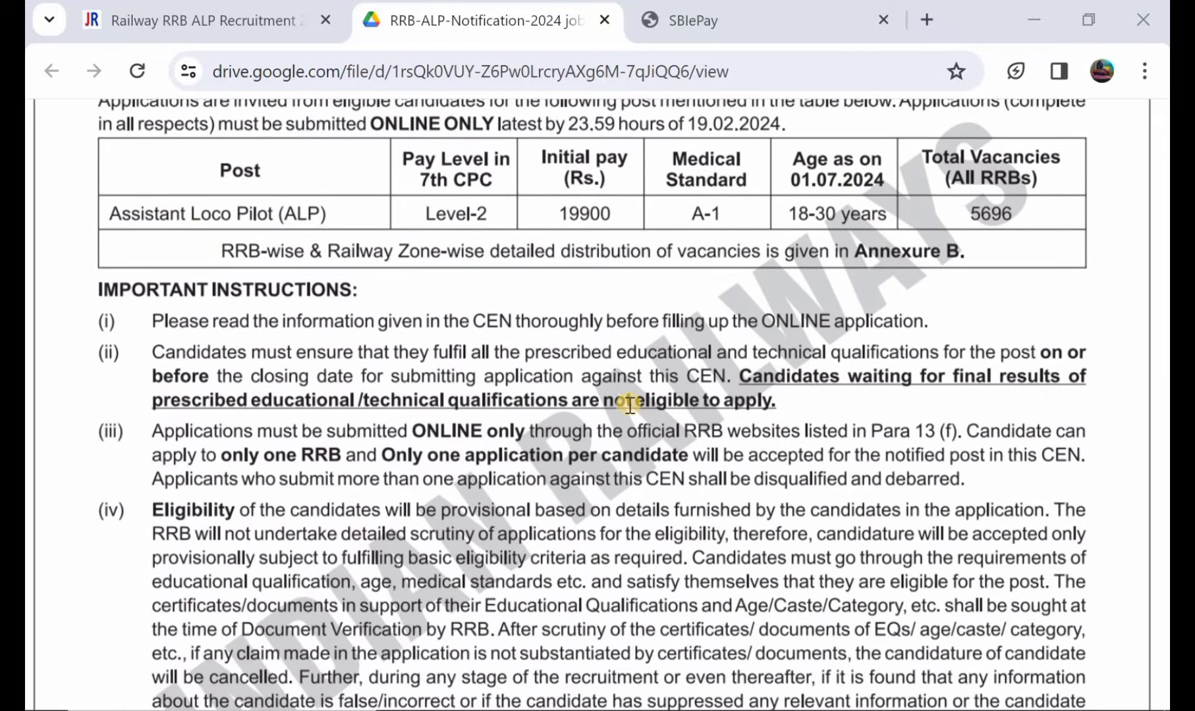
scroll(629, 405, "up", 2)
scroll(630, 405, "up", 3)
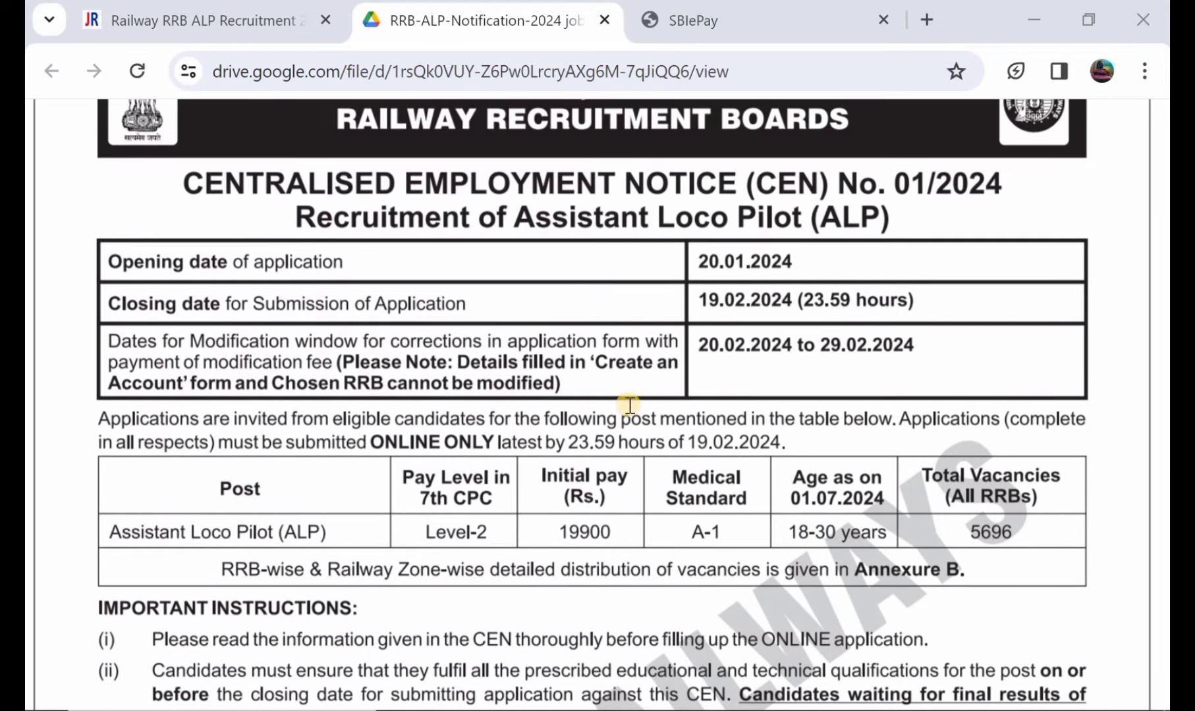
scroll(630, 405, "down", 2)
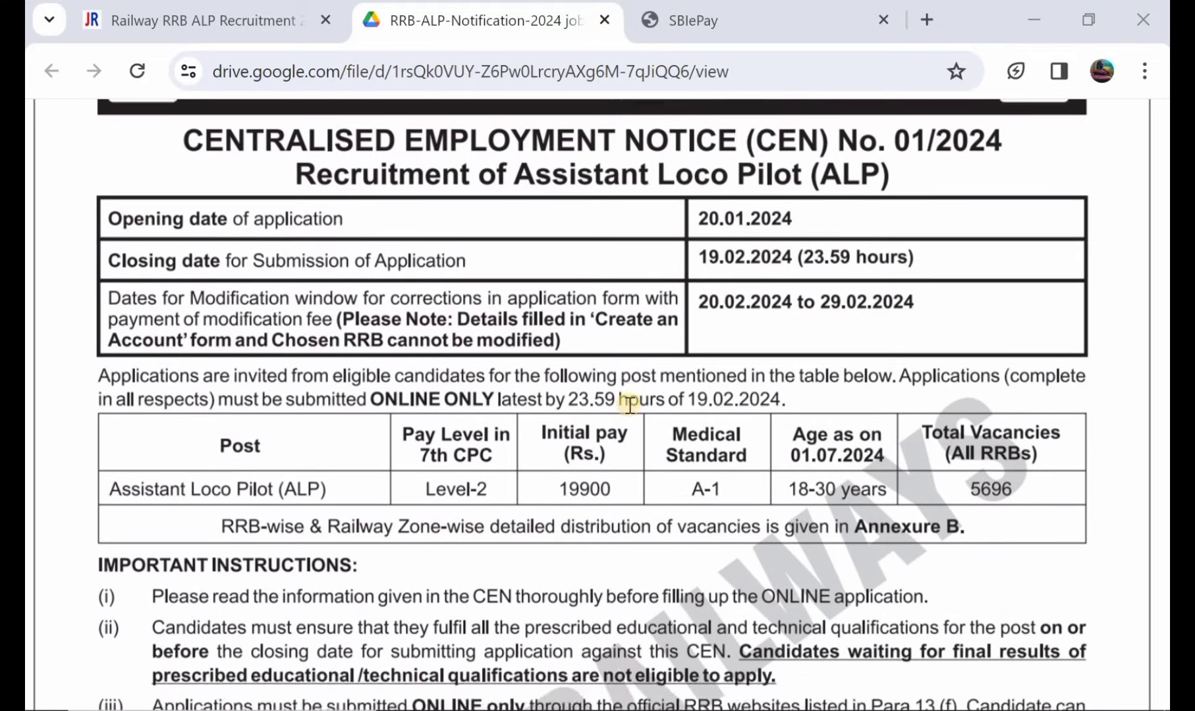
scroll(629, 405, "down", 8)
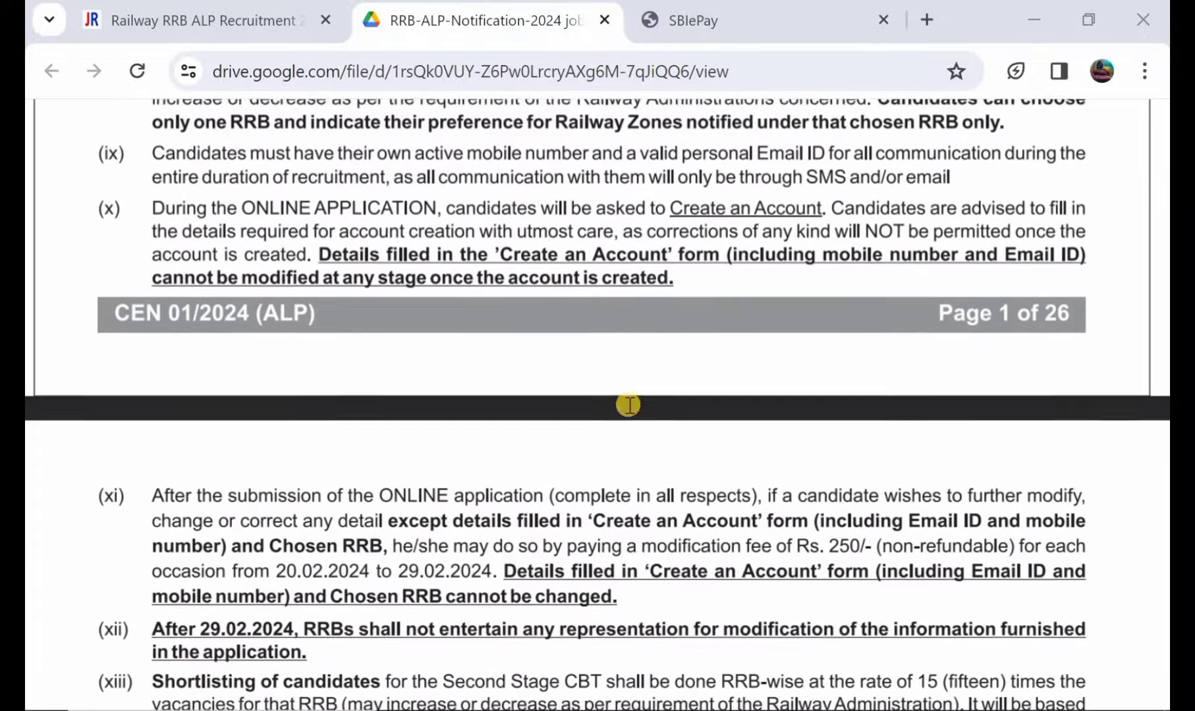